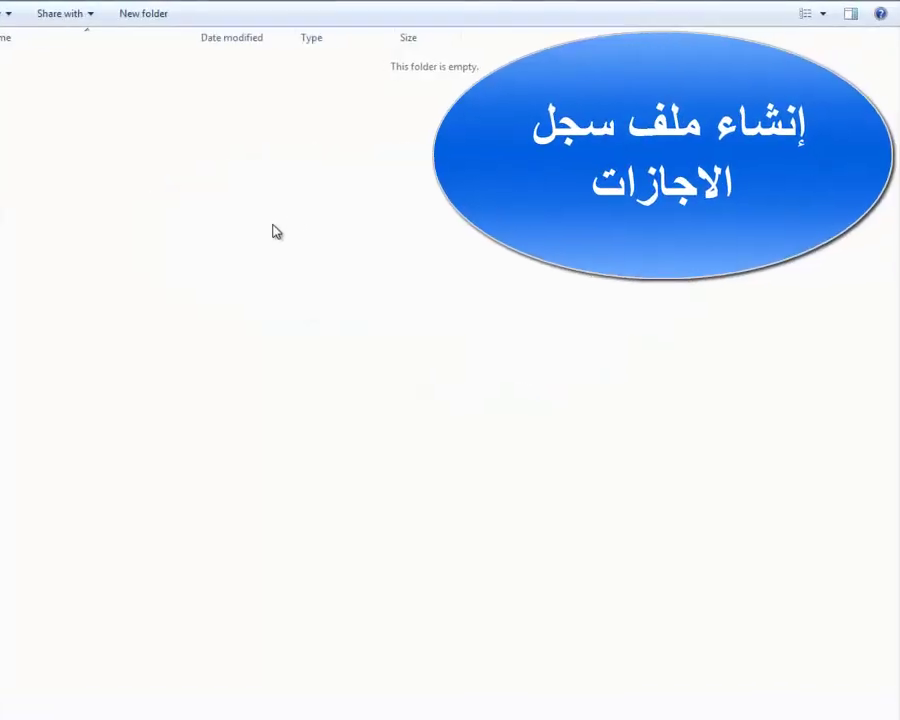
- Create a new Excel worksheet named سجل اجازات in the empty folder and open it
{"action": "right_click", "coordinate": [276, 231]}
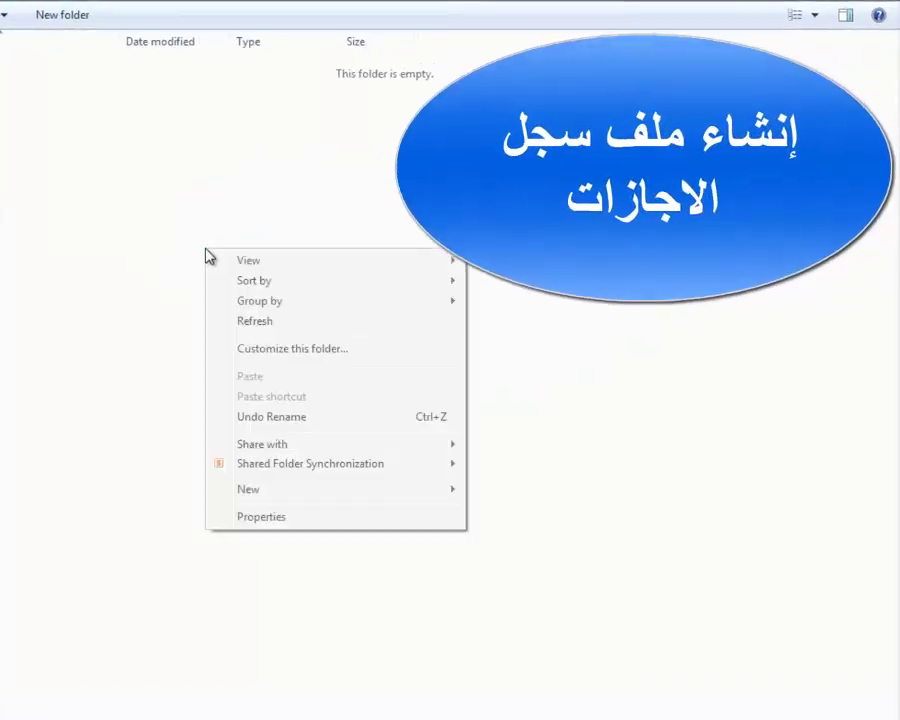
{"action": "mouse_move", "coordinate": [350, 447]}
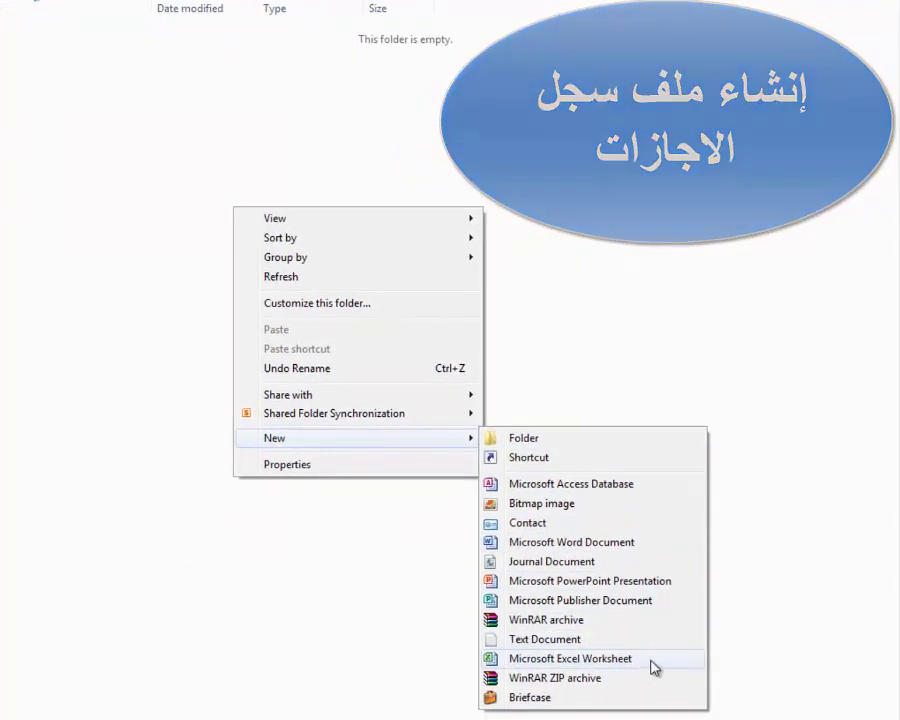
{"action": "left_click", "coordinate": [655, 669]}
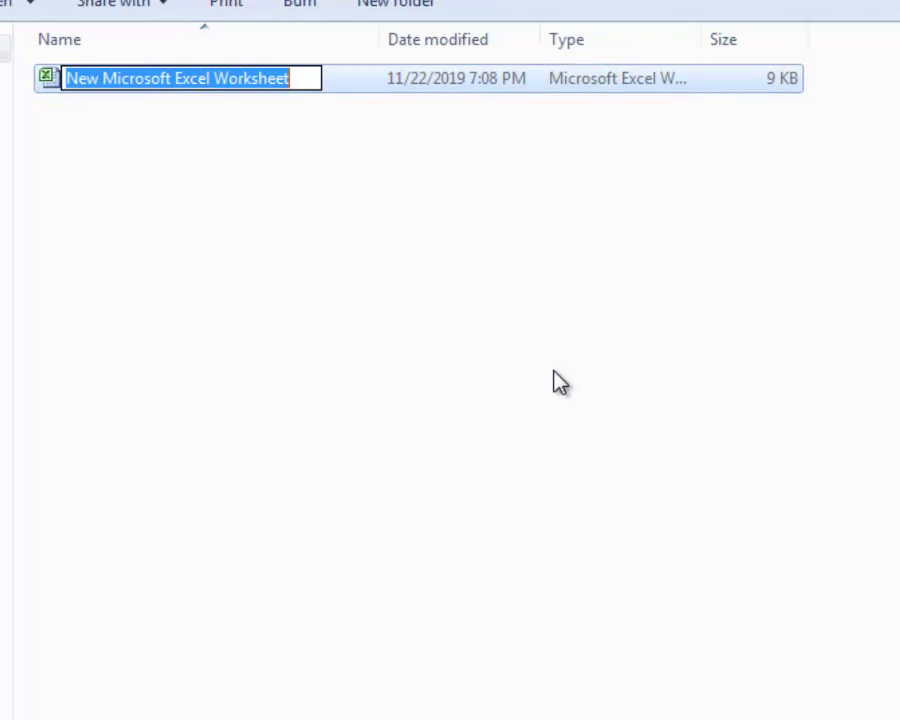
{"action": "type", "text": "sa"}
{"action": "key", "text": "BackSpace"}
{"action": "key", "text": "BackSpace"}
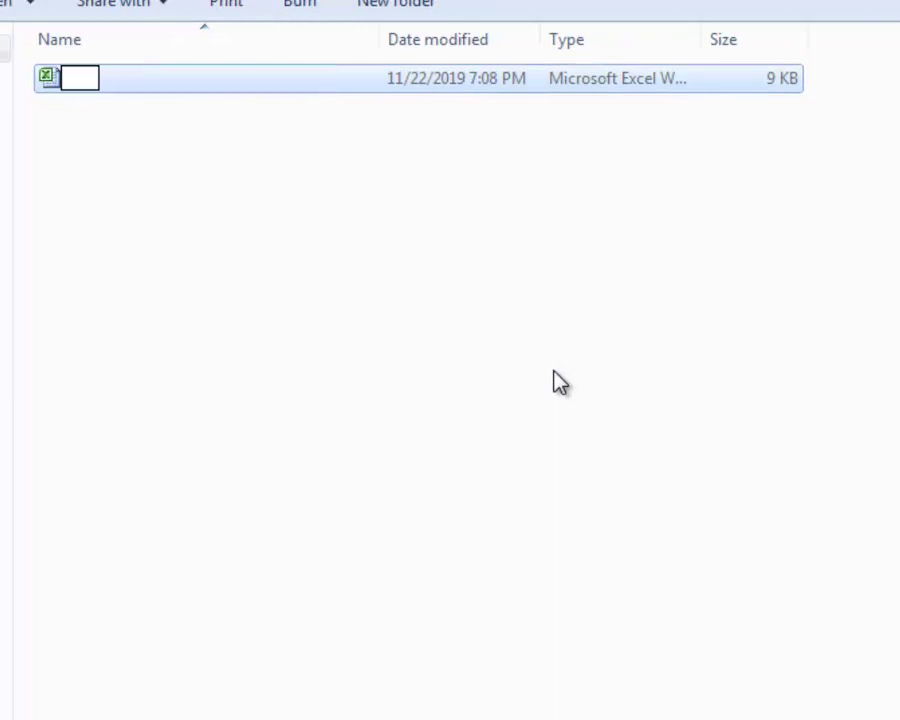
{"action": "type", "text": "سجل"}
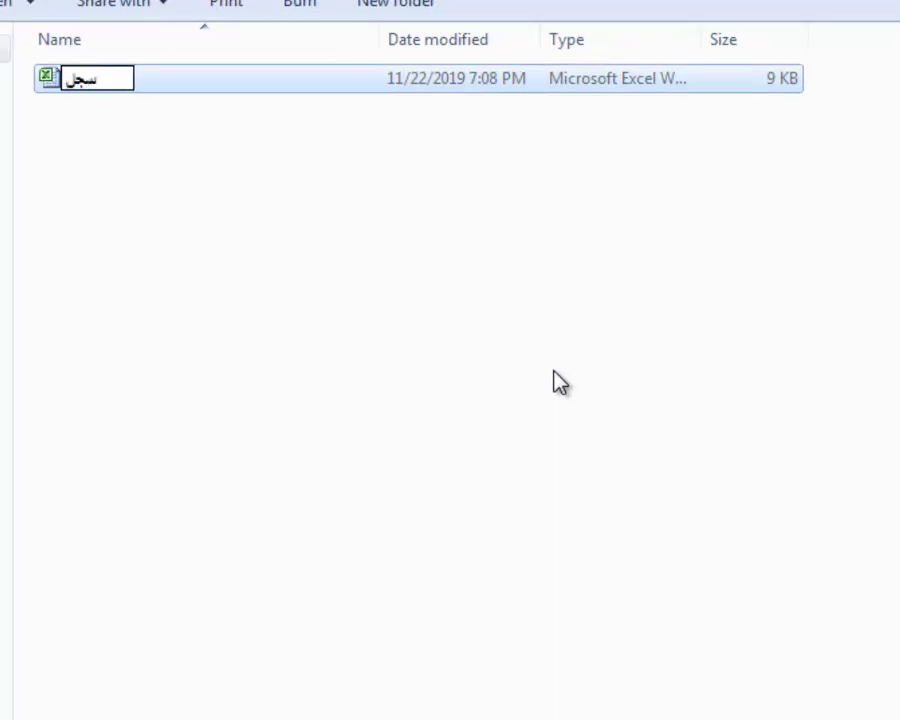
{"action": "type", "text": " اجاز"}
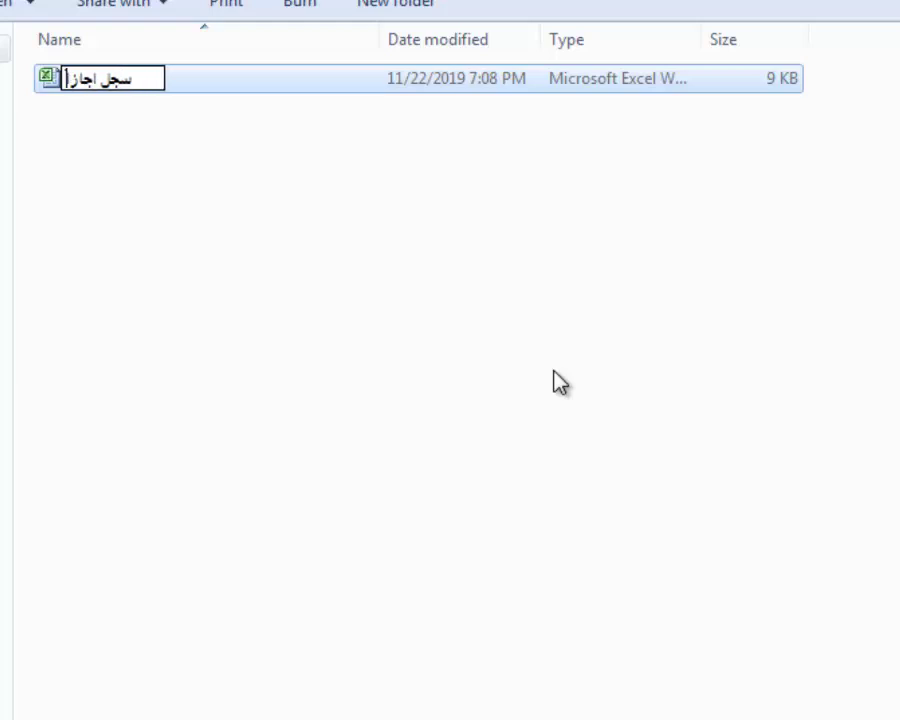
{"action": "type", "text": "ات"}
{"action": "key", "text": "Return"}
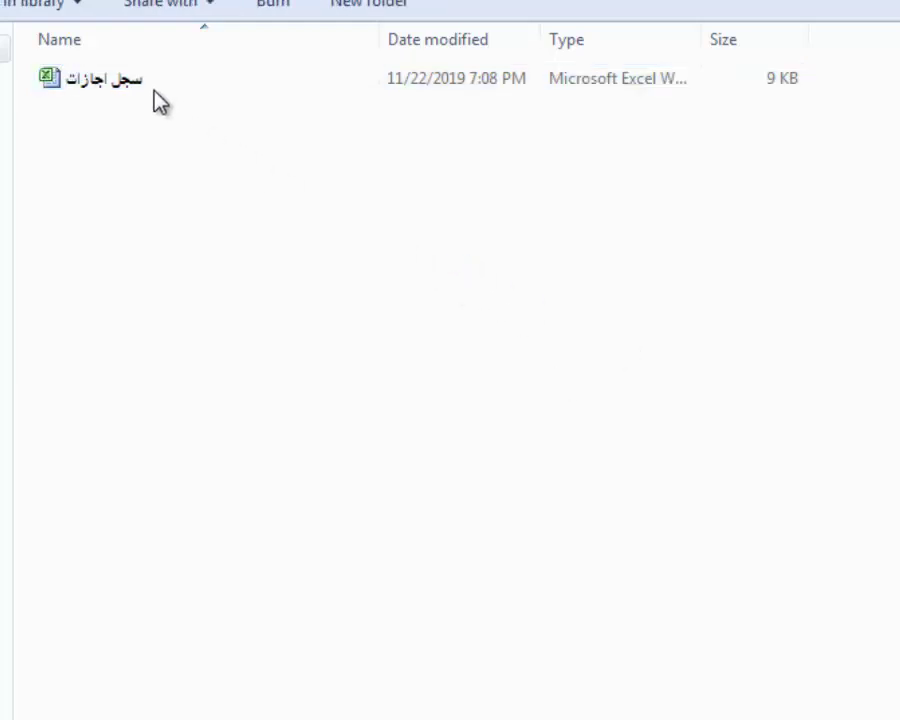
{"action": "double_click", "coordinate": [141, 86]}
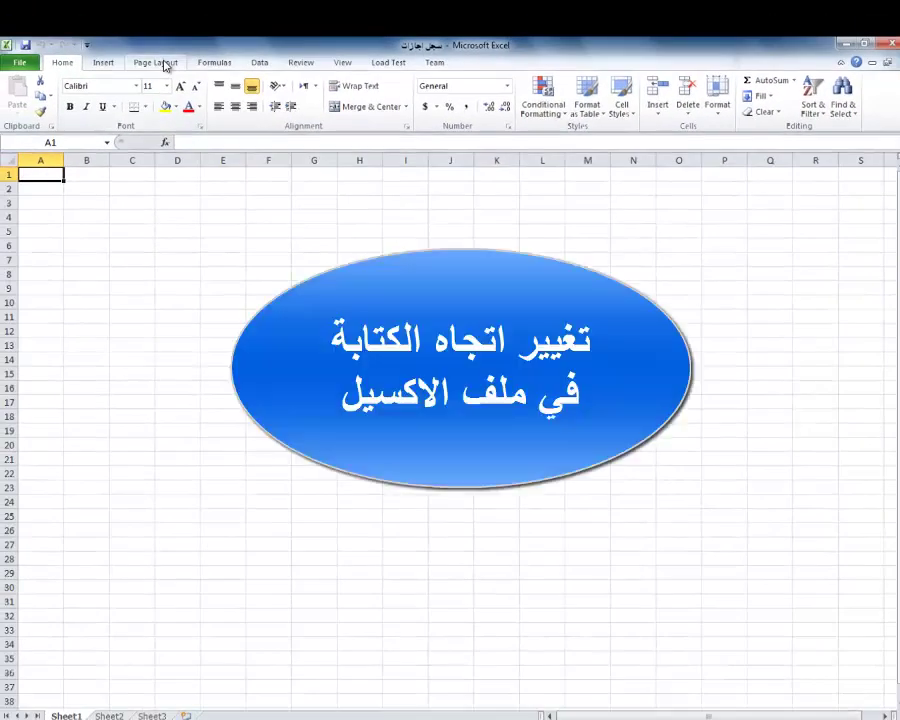
- Switch the sheet to Sheet Right-to-Left and drag column A wider
{"action": "left_click", "coordinate": [160, 63]}
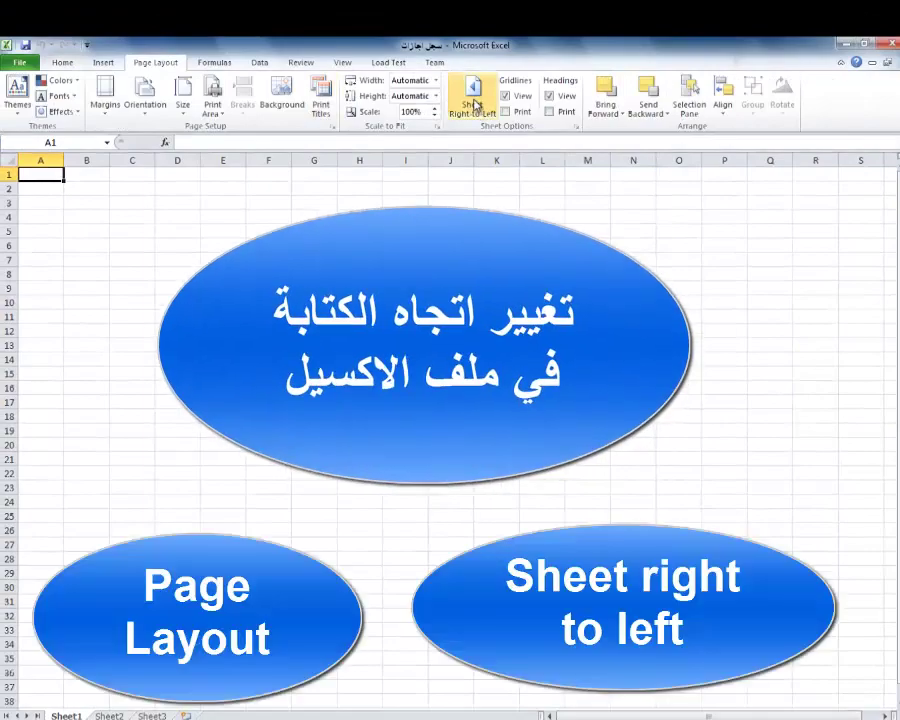
{"action": "left_click", "coordinate": [474, 100]}
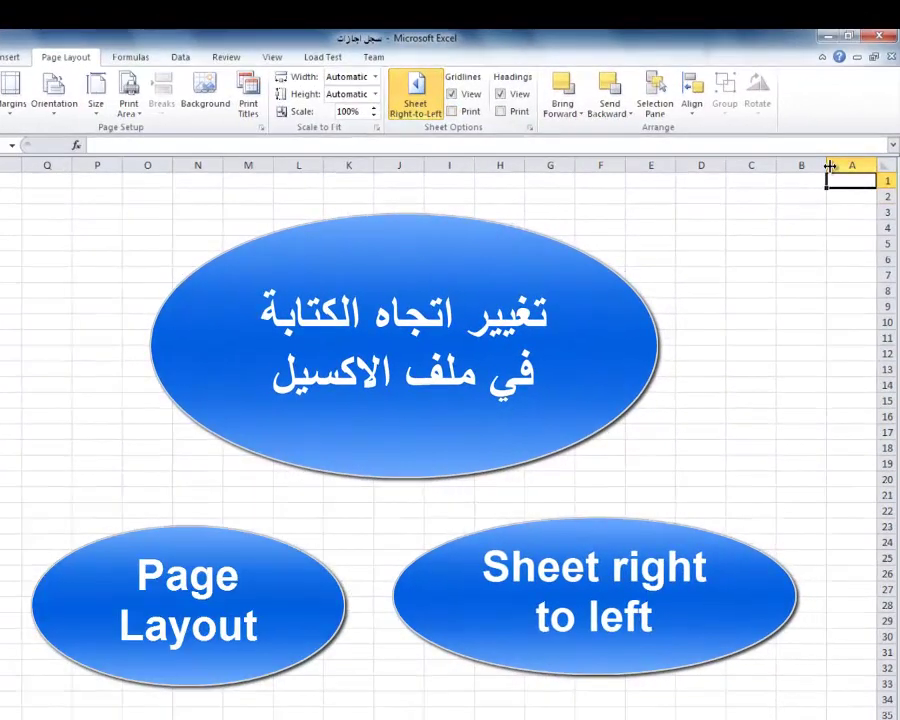
{"action": "left_click_drag", "start_coordinate": [829, 167], "coordinate": [568, 179]}
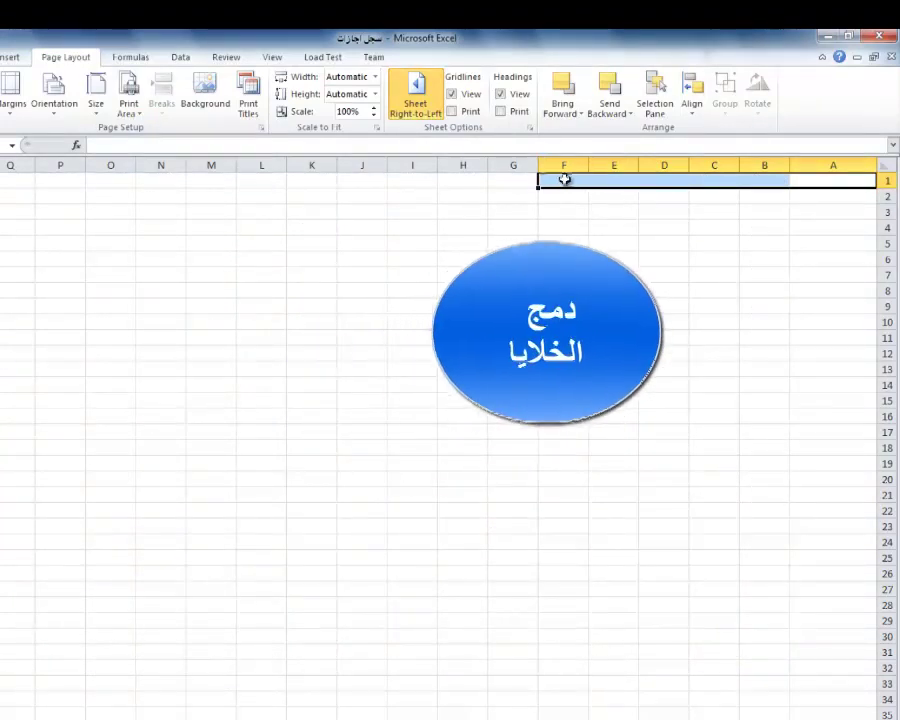
- Merge and center A1:F1 and enter the title أجازات الموظفين
{"action": "left_click", "coordinate": [2, 57]}
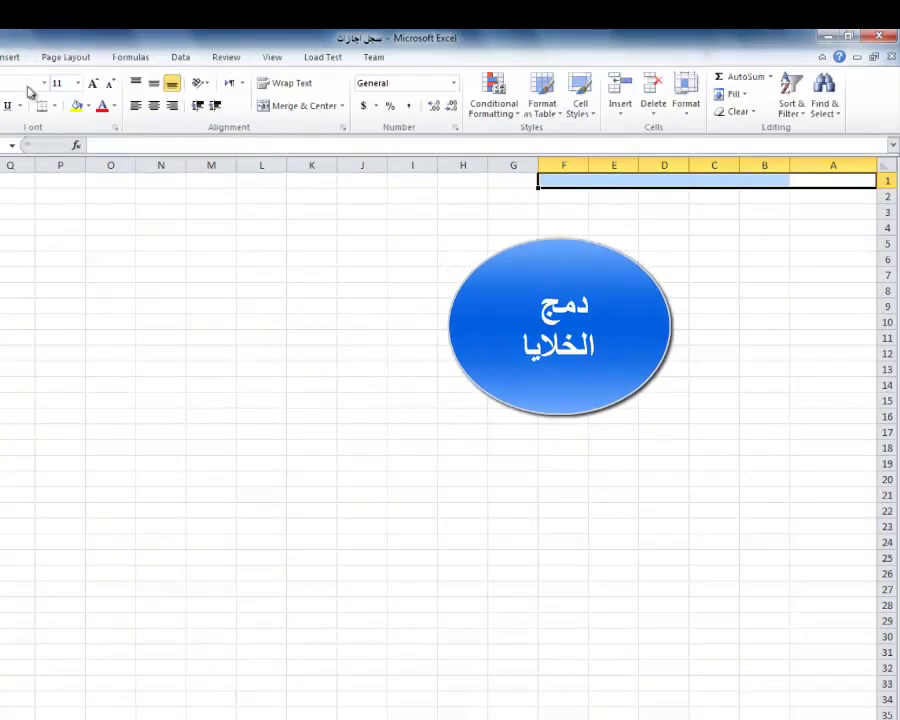
{"action": "left_click", "coordinate": [290, 106]}
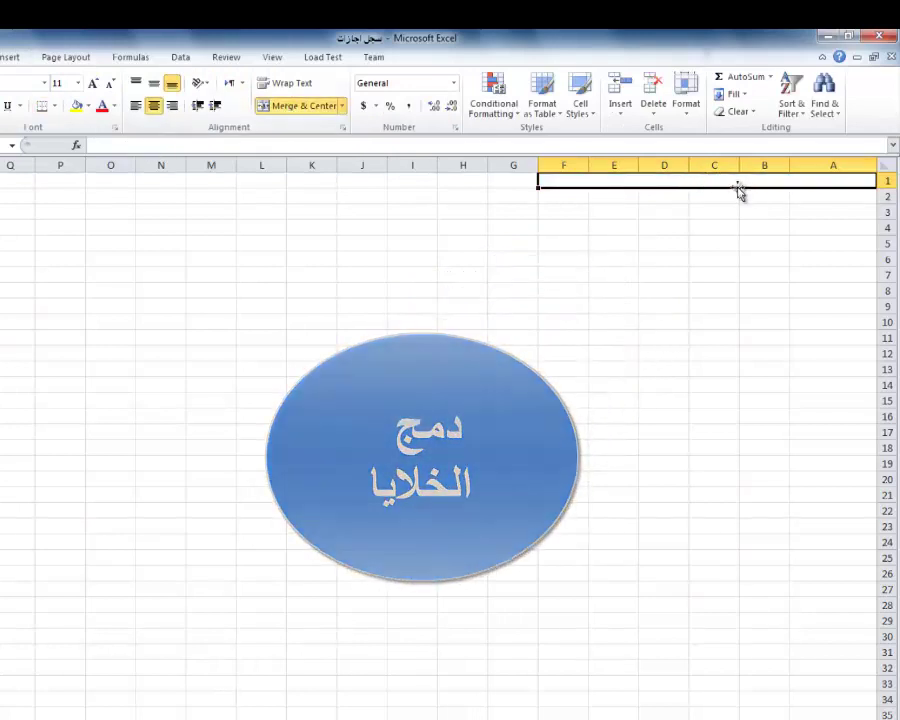
{"action": "double_click", "coordinate": [736, 181]}
{"action": "type", "text": "اجازا"}
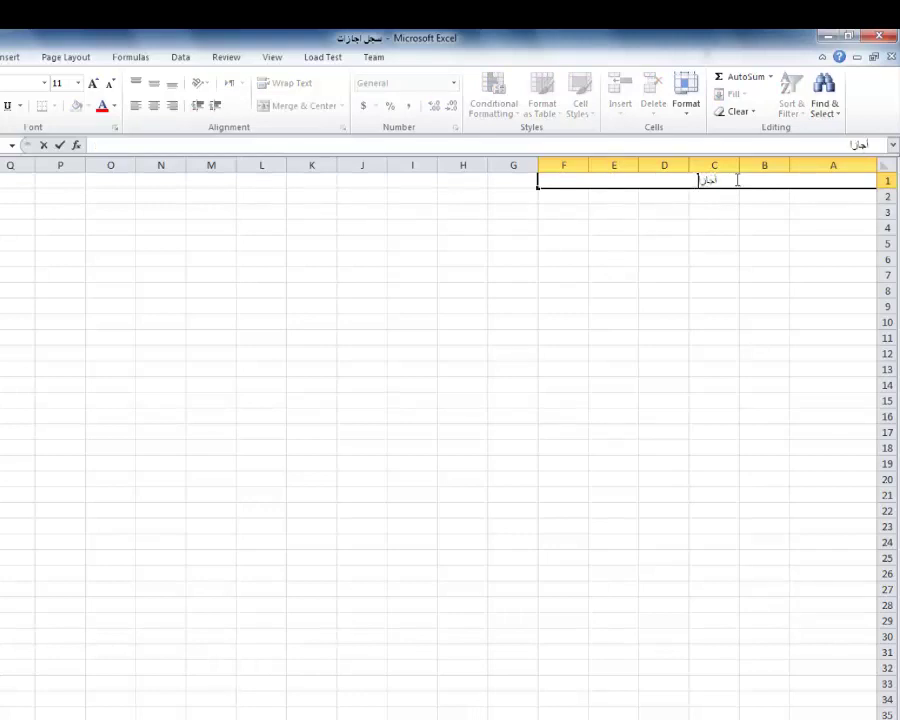
{"action": "type", "text": "ت"}
{"action": "type", "text": " الموظ"}
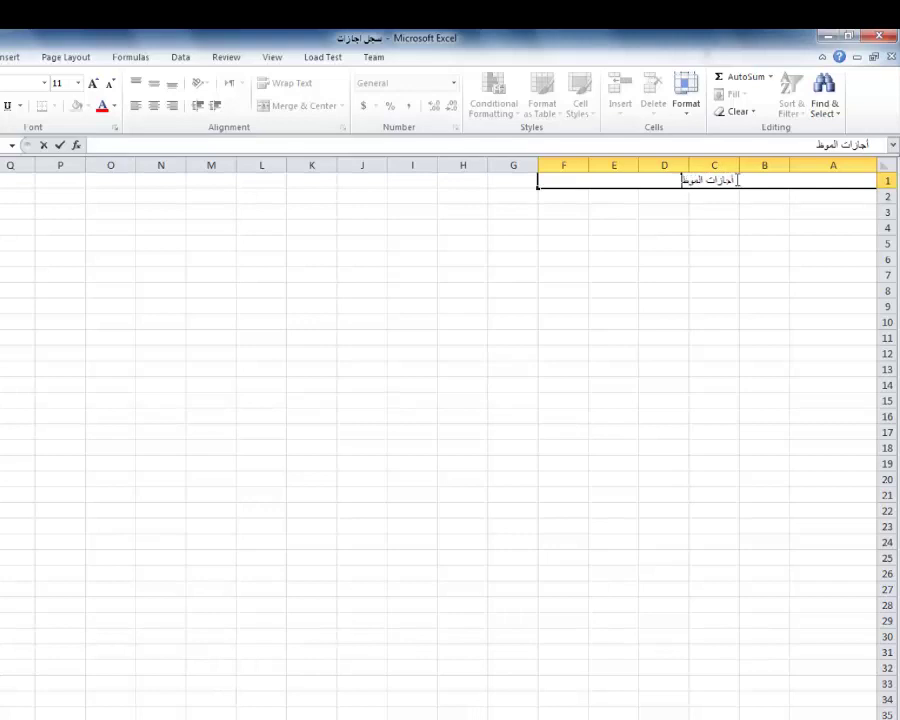
{"action": "type", "text": "فين"}
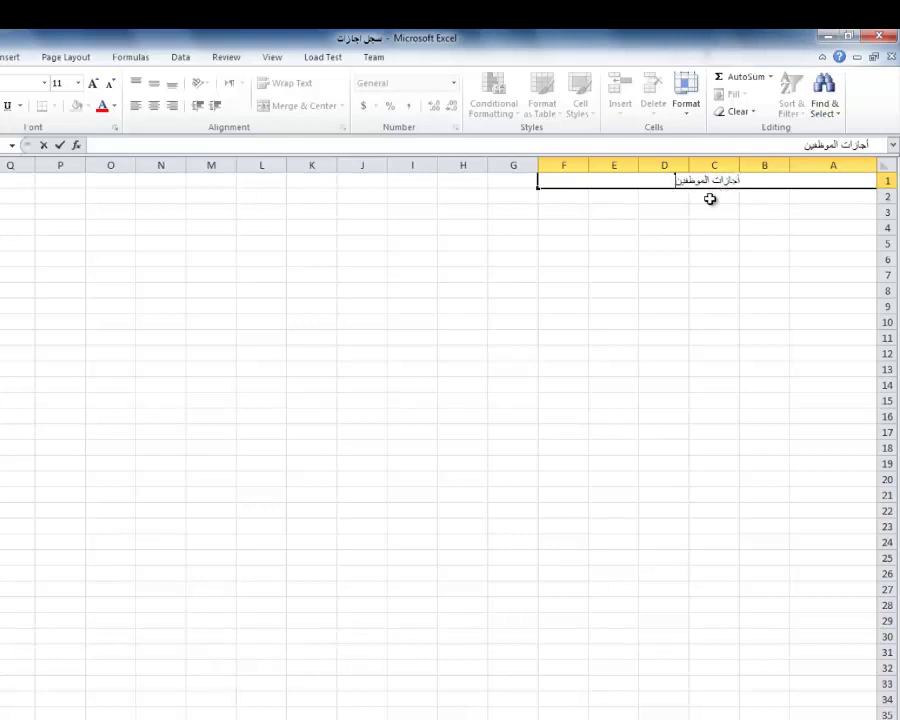
{"action": "left_click", "coordinate": [712, 197]}
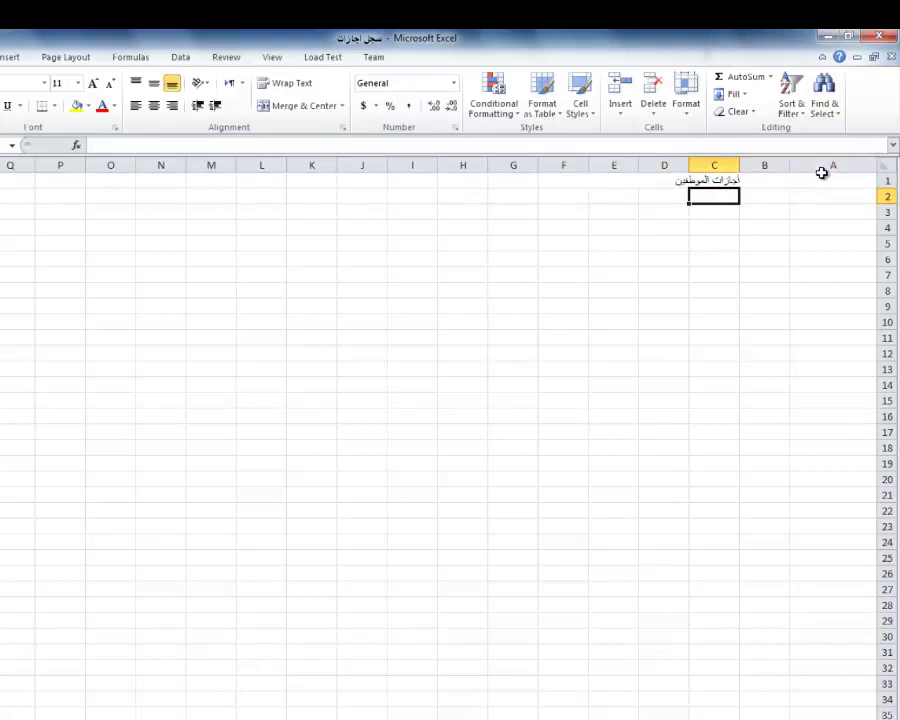
- Format the merged title at font size 26 with a red fill
{"action": "left_click", "coordinate": [643, 178]}
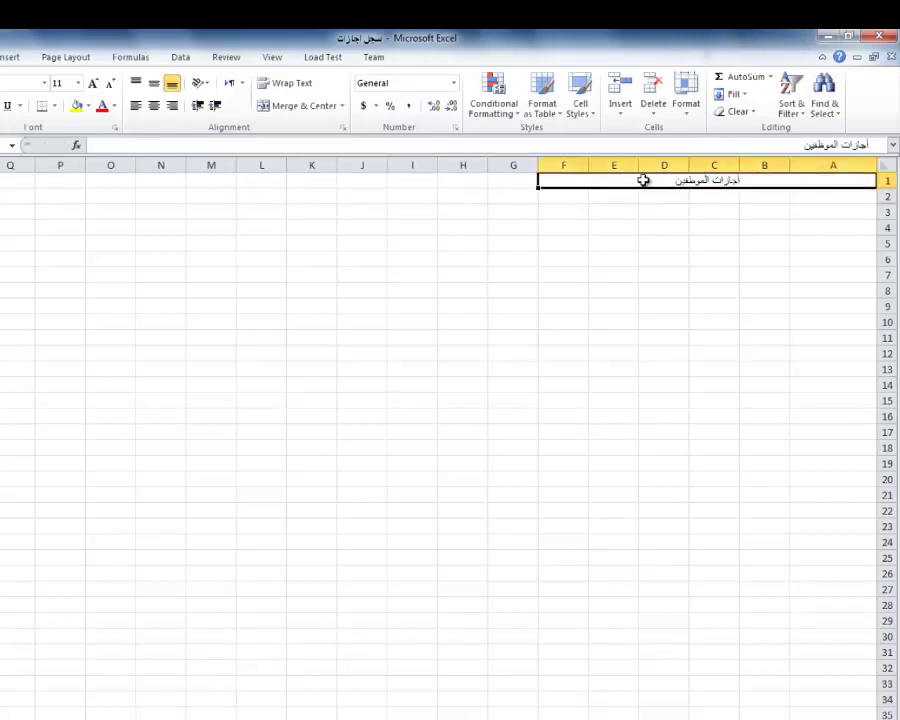
{"action": "left_click", "coordinate": [78, 83]}
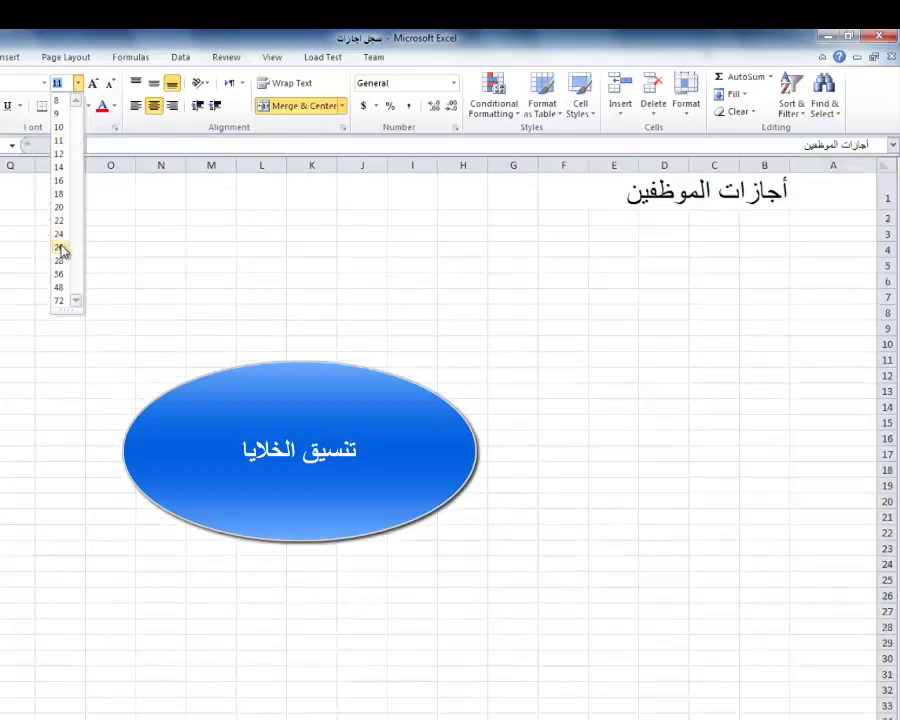
{"action": "left_click", "coordinate": [62, 244]}
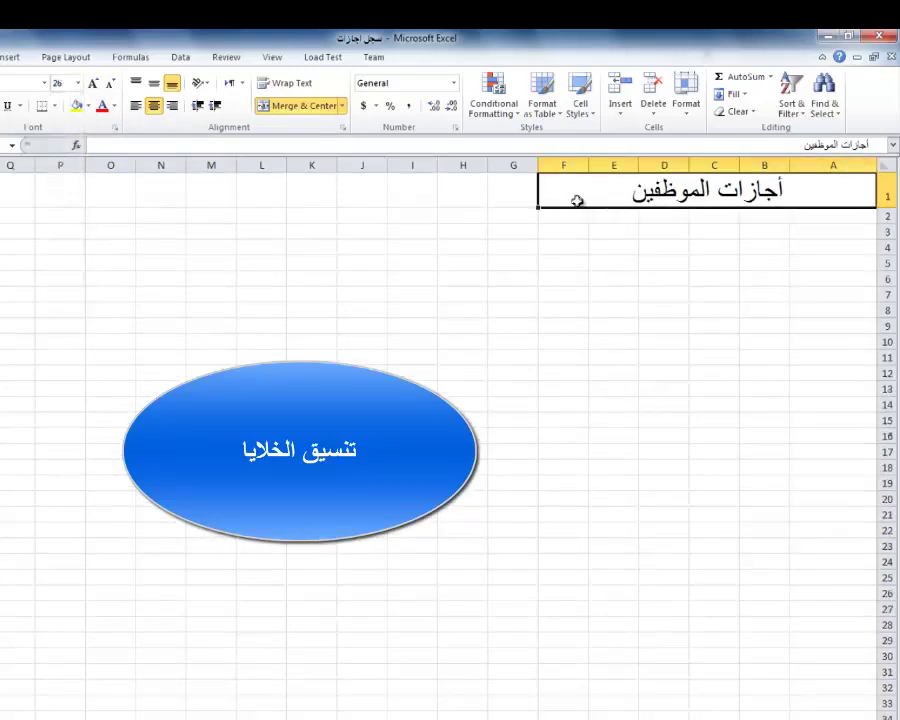
{"action": "left_click", "coordinate": [88, 106]}
{"action": "left_click", "coordinate": [84, 141]}
{"action": "left_click", "coordinate": [88, 106]}
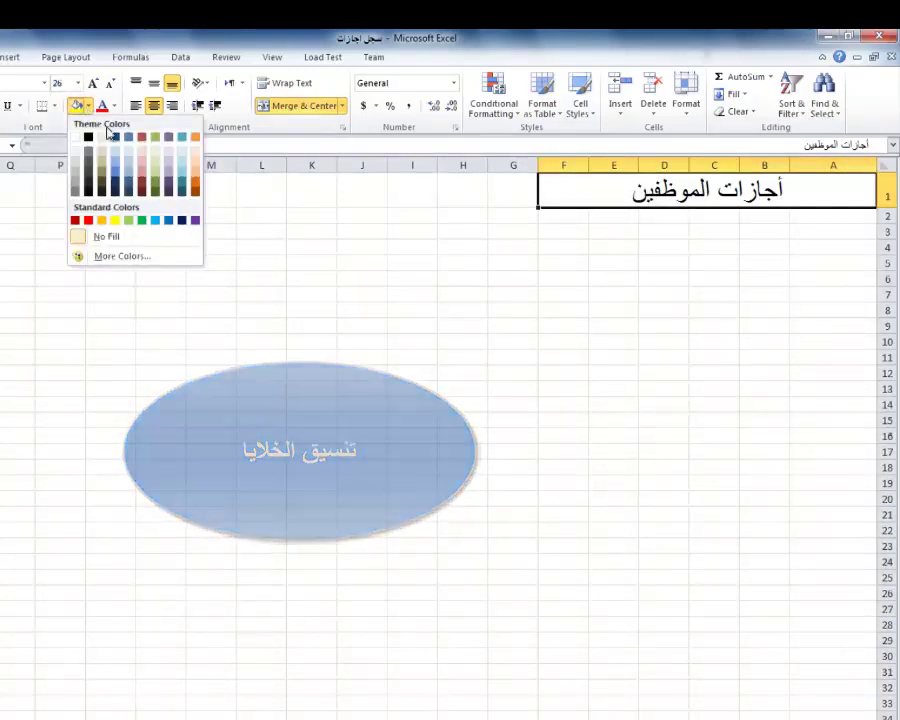
{"action": "left_click", "coordinate": [149, 142]}
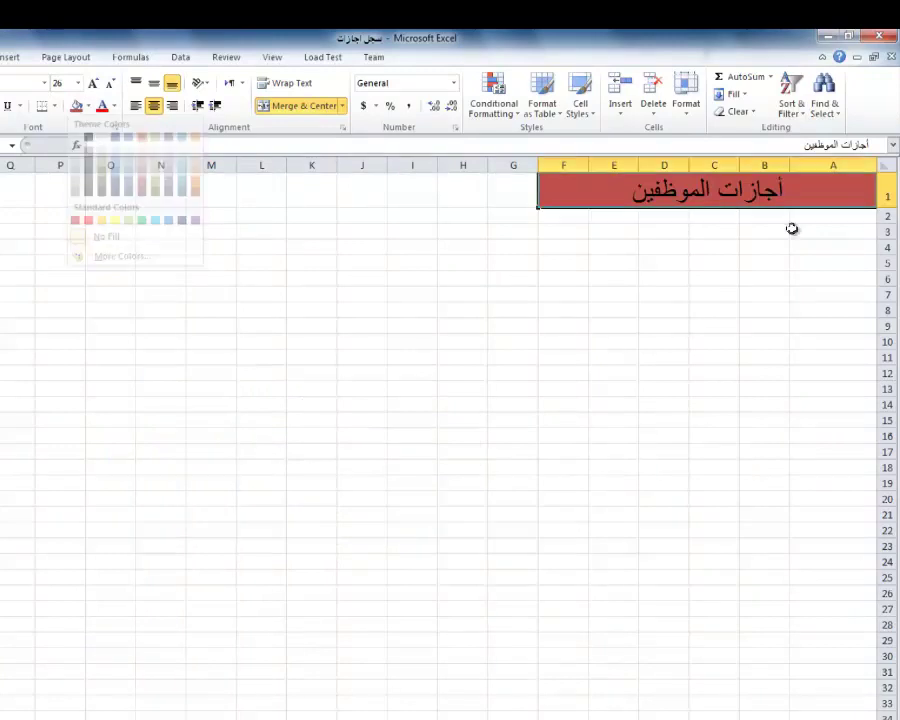
{"action": "left_click", "coordinate": [849, 217]}
- Enter headers اسم الموظف, رصيد اجازاته and ايام الغياب in A2:C2, widening columns B and C
{"action": "double_click", "coordinate": [849, 217]}
{"action": "type", "text": "اسم الموظف"}
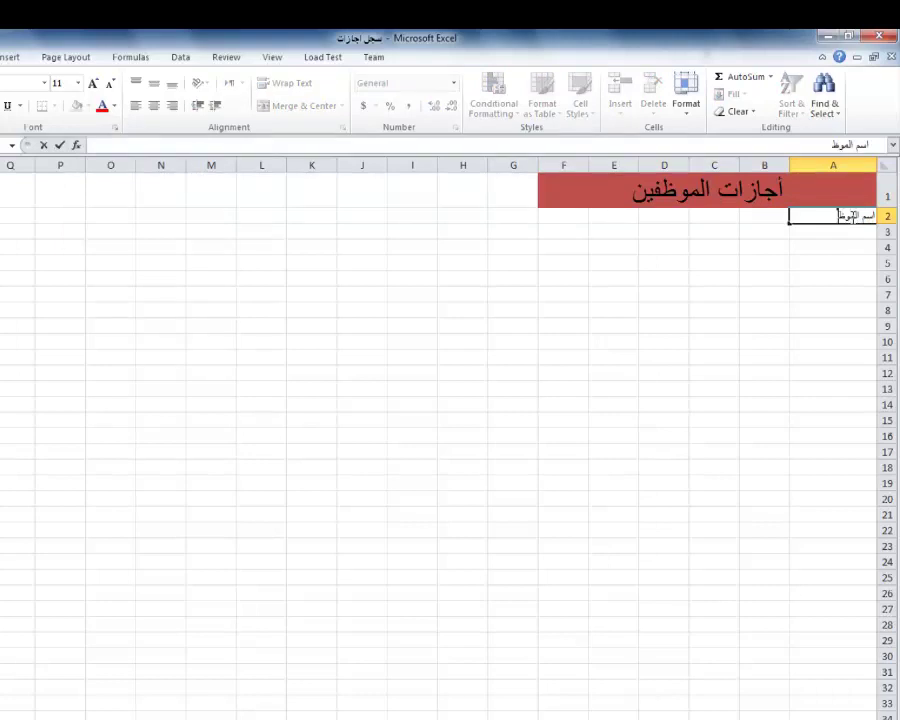
{"action": "left_click", "coordinate": [735, 166]}
{"action": "left_click_drag", "start_coordinate": [736, 166], "coordinate": [641, 166]}
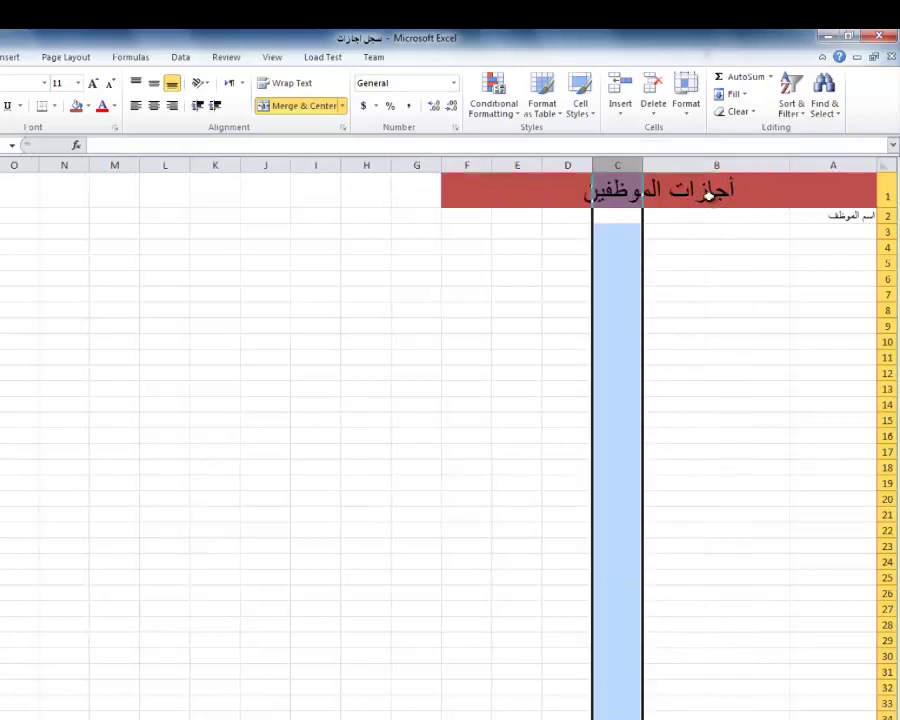
{"action": "left_click", "coordinate": [724, 214]}
{"action": "double_click", "coordinate": [724, 214]}
{"action": "type", "text": "رصيد اجازاته"}
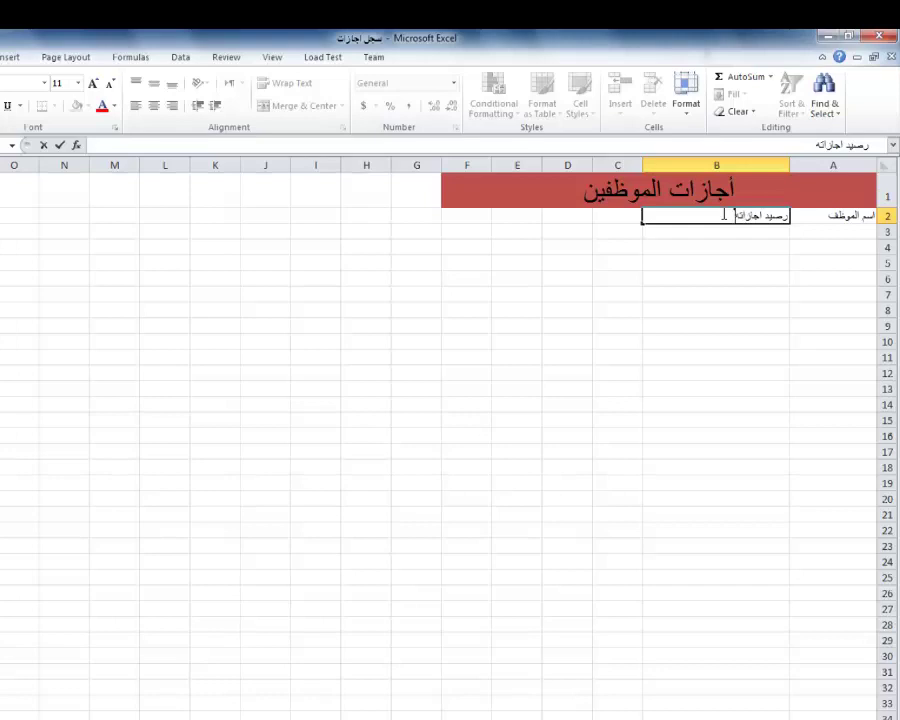
{"action": "left_click", "coordinate": [593, 167]}
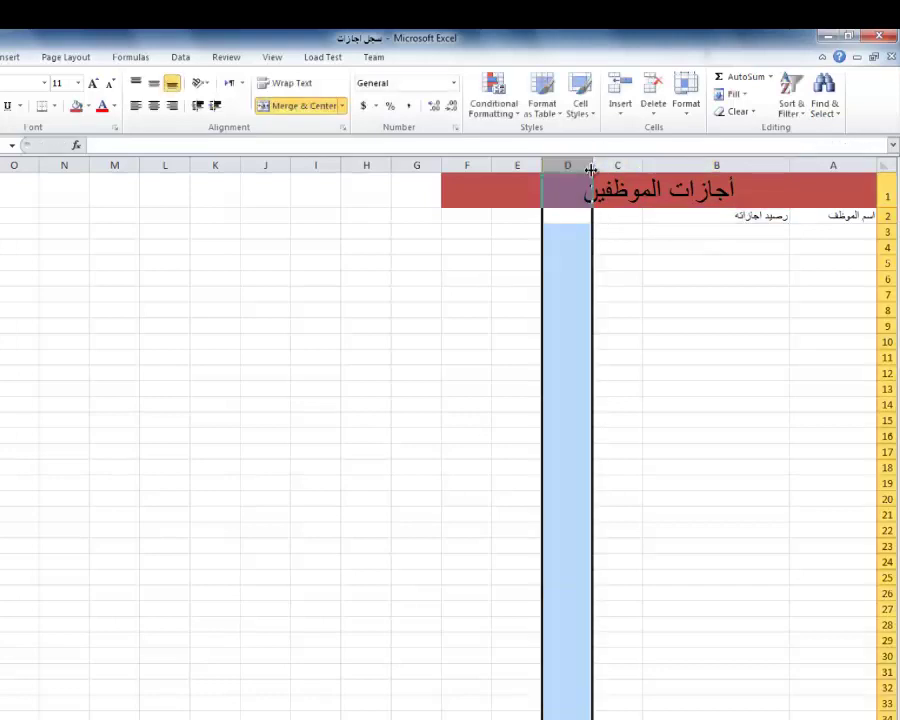
{"action": "left_click_drag", "start_coordinate": [591, 170], "coordinate": [477, 169]}
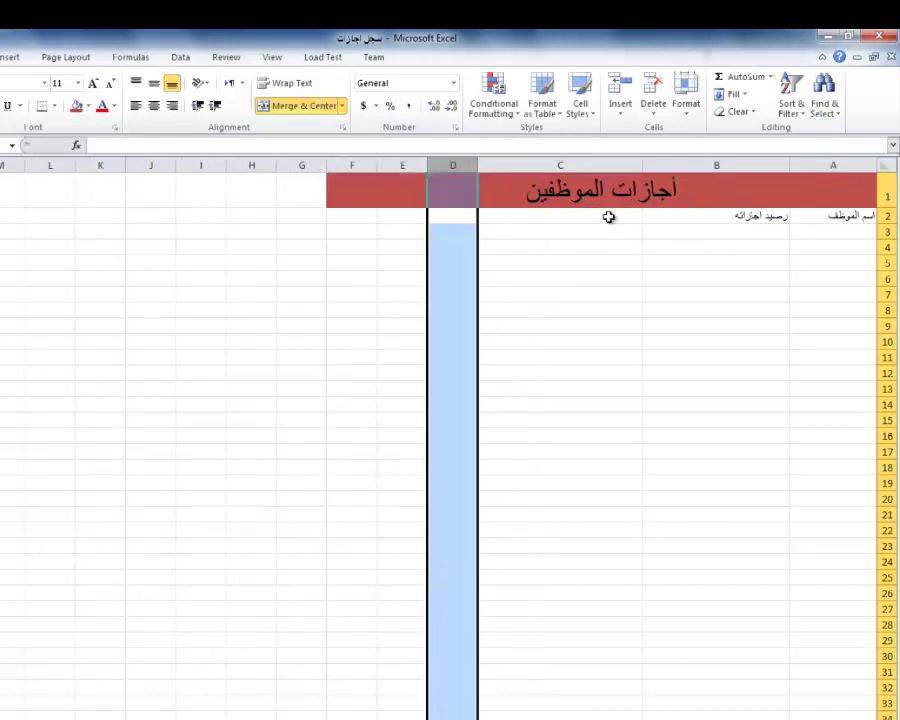
{"action": "double_click", "coordinate": [608, 217]}
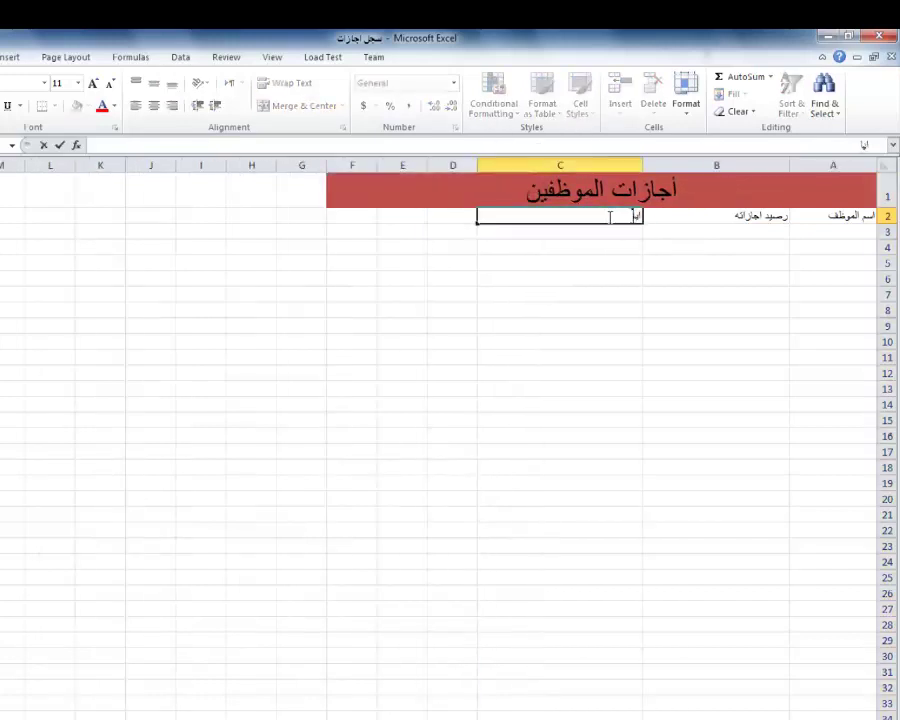
{"action": "type", "text": "ام الغياب"}
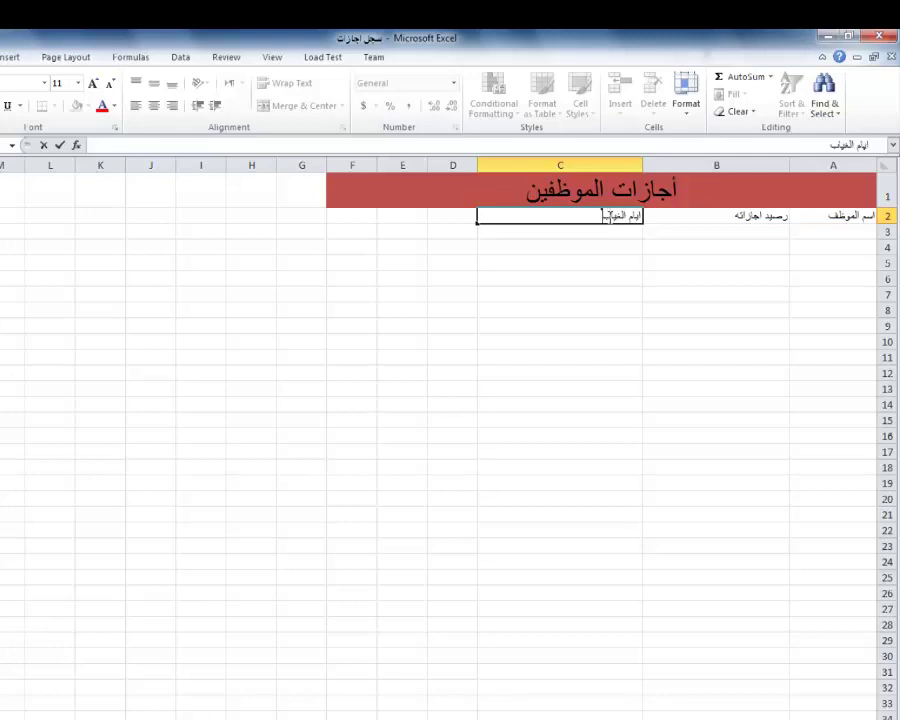
{"action": "left_click", "coordinate": [427, 165]}
- Finish المتبقي in D2, widen column E, type رابط الصفحة in E2, and select A2:E2
{"action": "left_click_drag", "start_coordinate": [375, 166], "coordinate": [343, 166]}
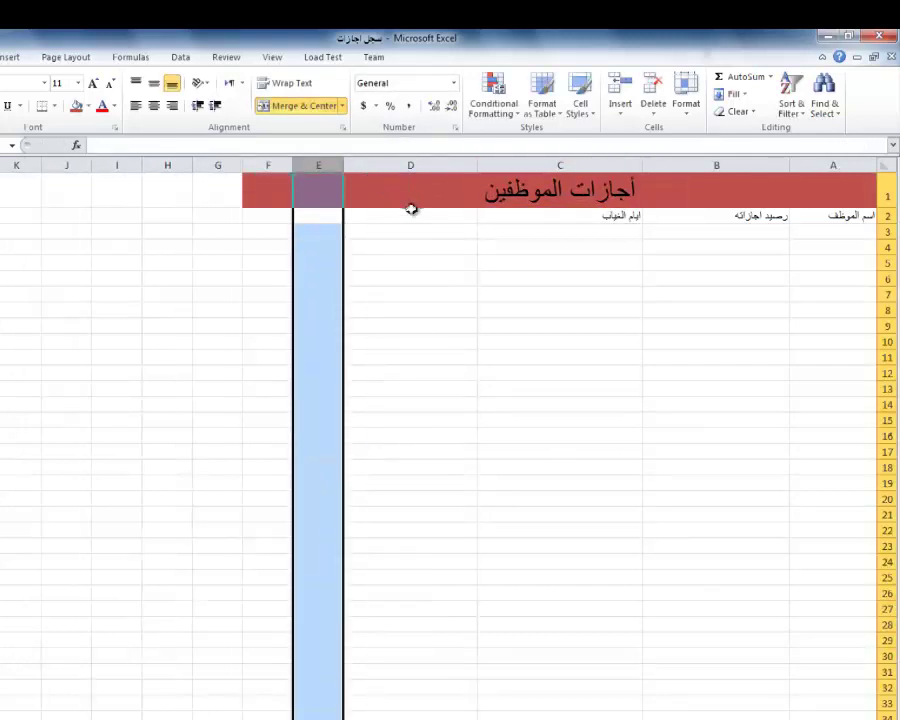
{"action": "left_click", "coordinate": [434, 214]}
{"action": "double_click", "coordinate": [437, 217]}
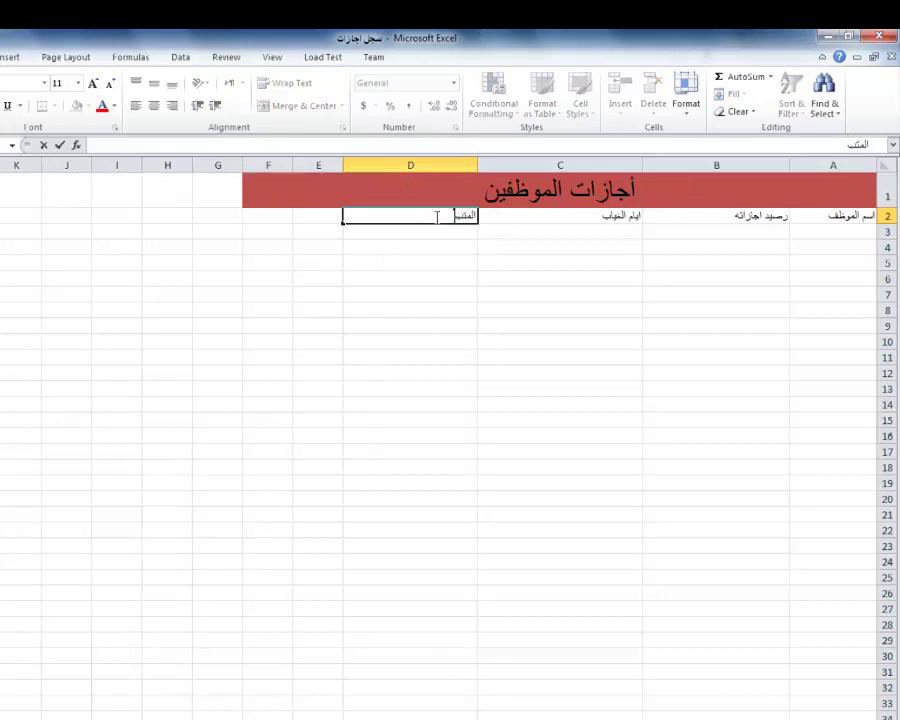
{"action": "type", "text": "قي"}
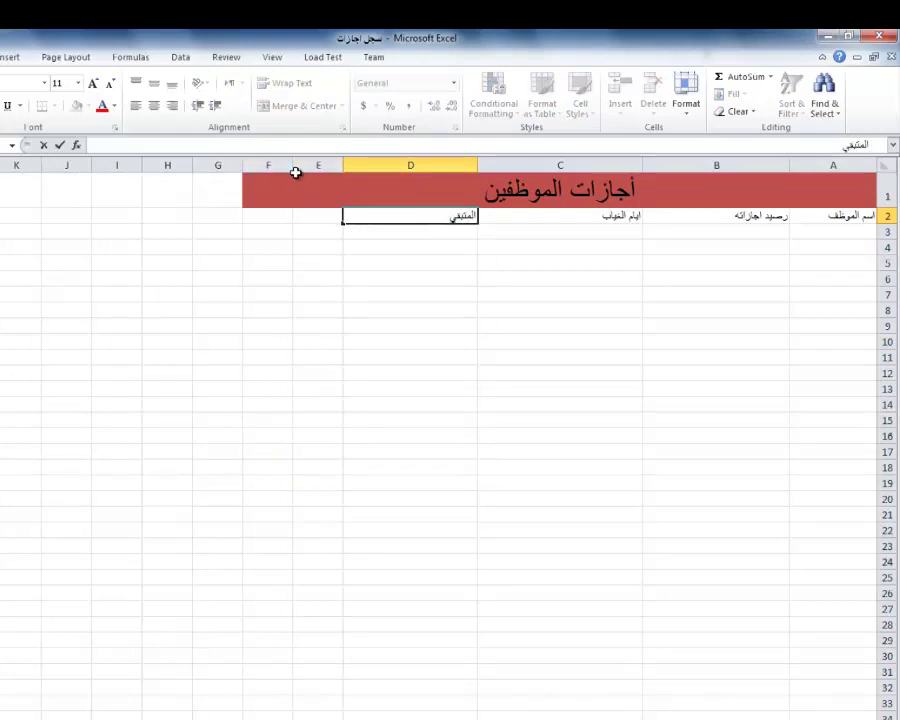
{"action": "left_click", "coordinate": [312, 216]}
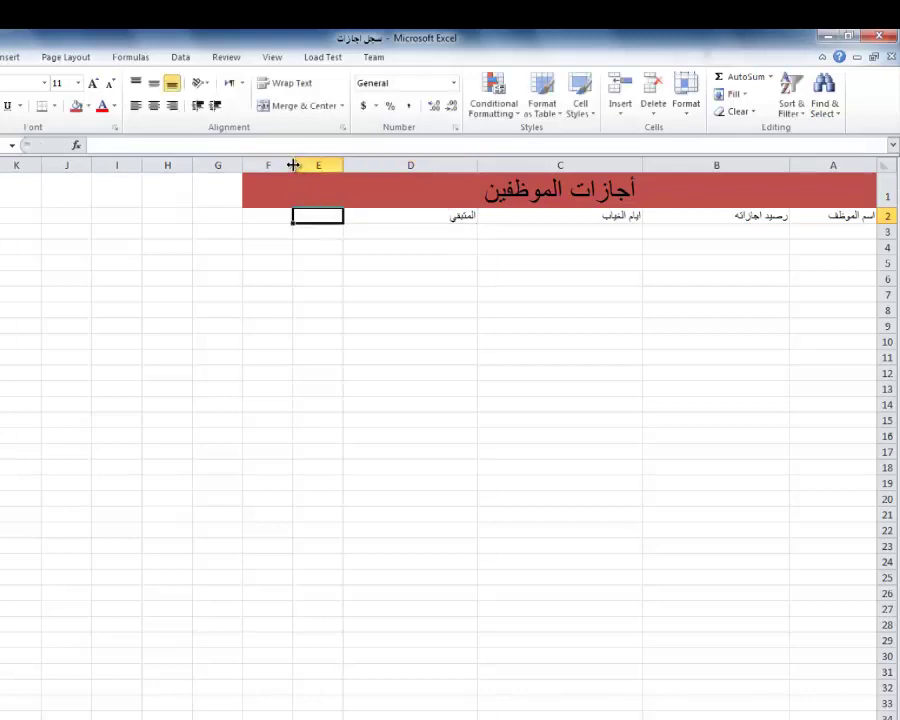
{"action": "left_click_drag", "start_coordinate": [293, 165], "coordinate": [221, 165]}
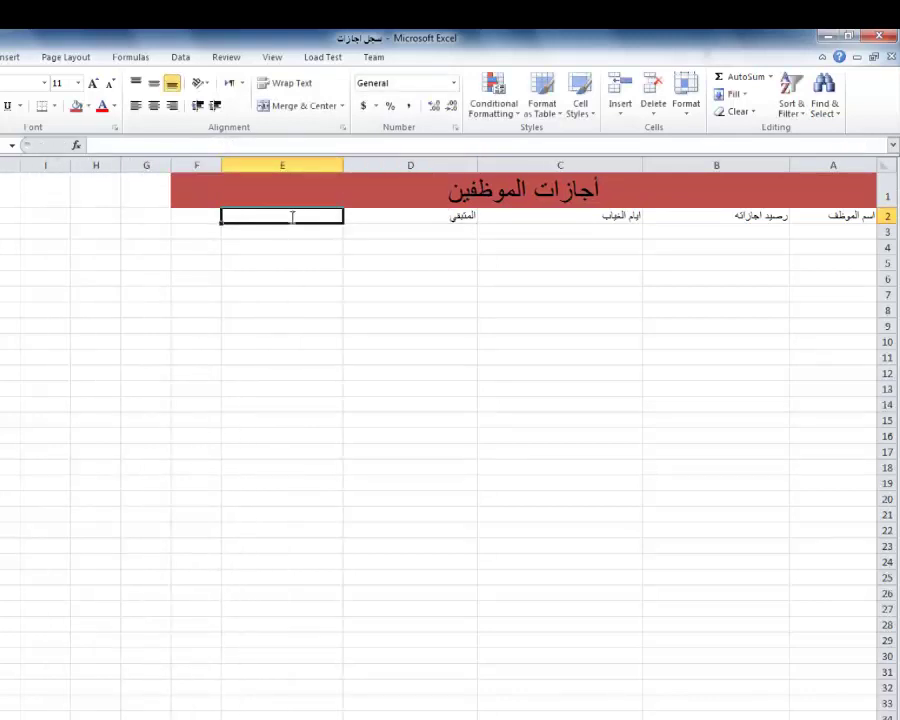
{"action": "double_click", "coordinate": [293, 217]}
{"action": "type", "text": "رابط الص"}
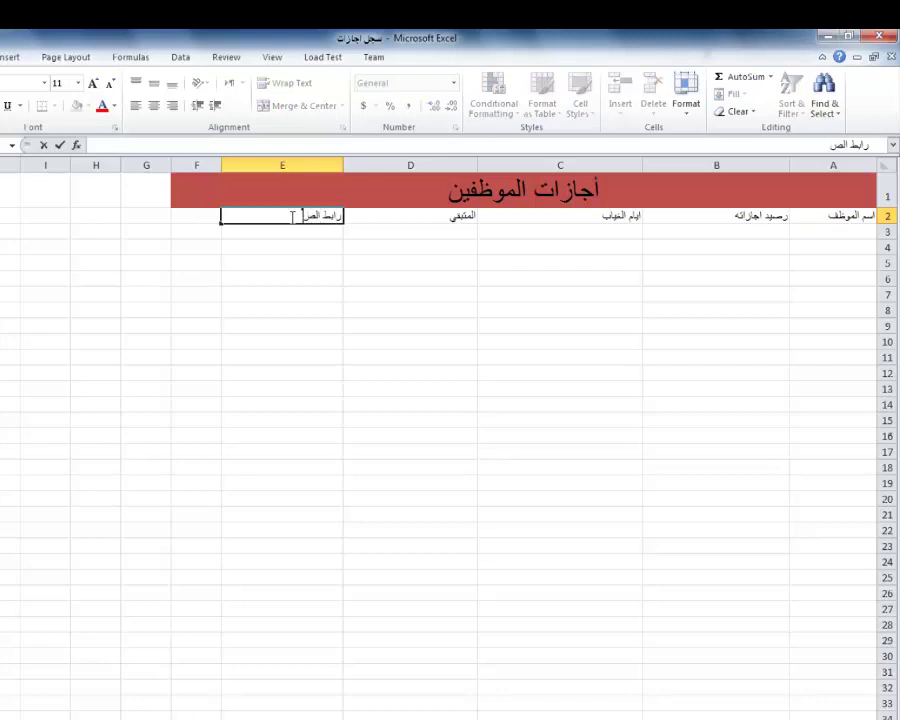
{"action": "type", "text": "ف"}
{"action": "type", "text": "حة"}
{"action": "left_click_drag", "start_coordinate": [810, 214], "coordinate": [305, 217]}
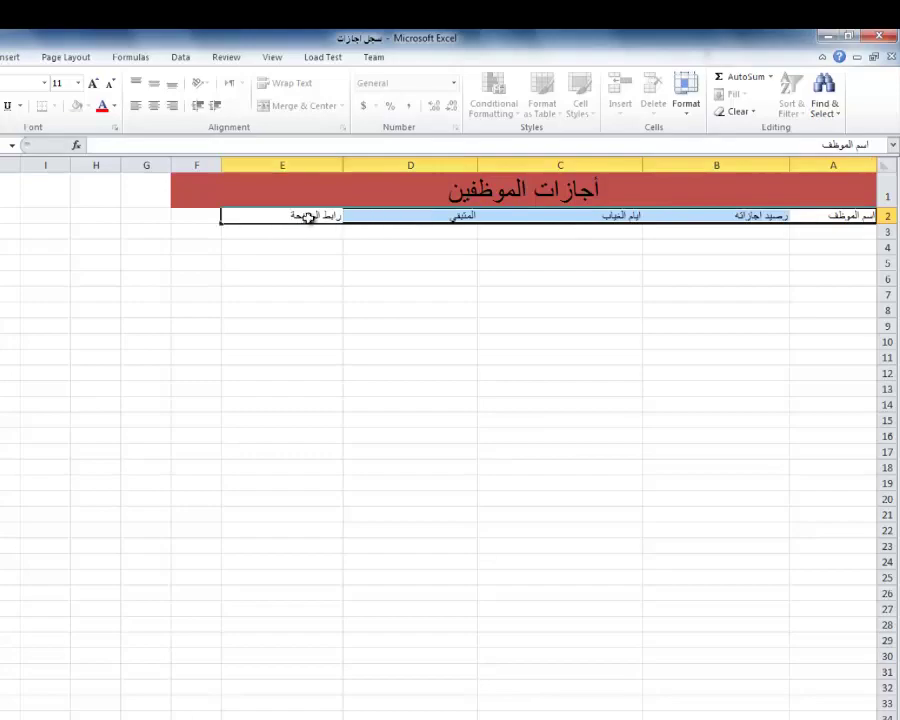
- Give the header row font size 22 and a pale green fill
{"action": "left_click", "coordinate": [99, 76]}
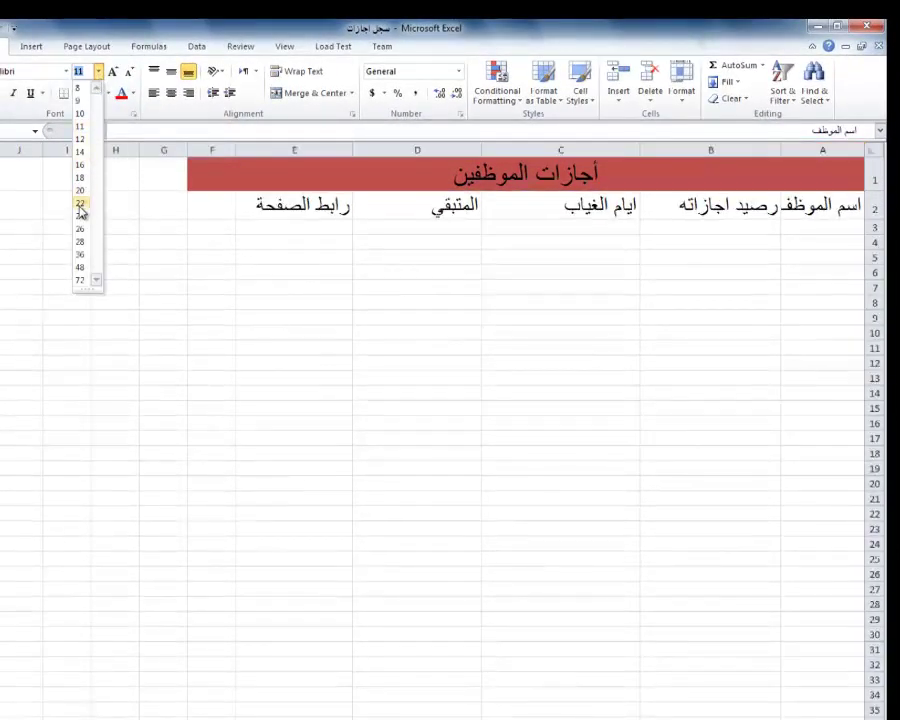
{"action": "left_click", "coordinate": [80, 204]}
{"action": "left_click", "coordinate": [108, 93]}
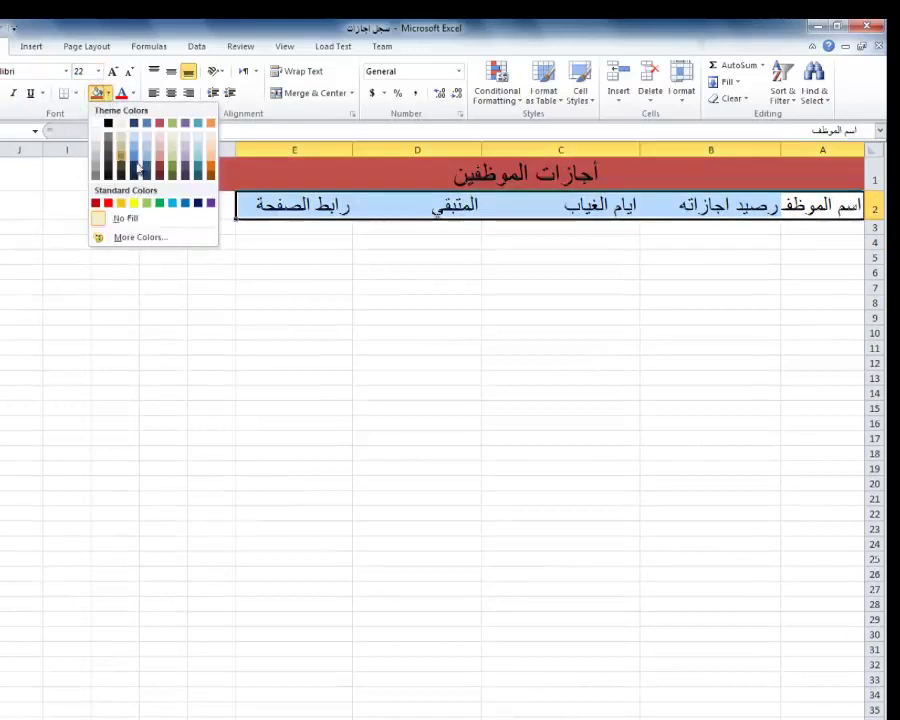
{"action": "left_click", "coordinate": [185, 136]}
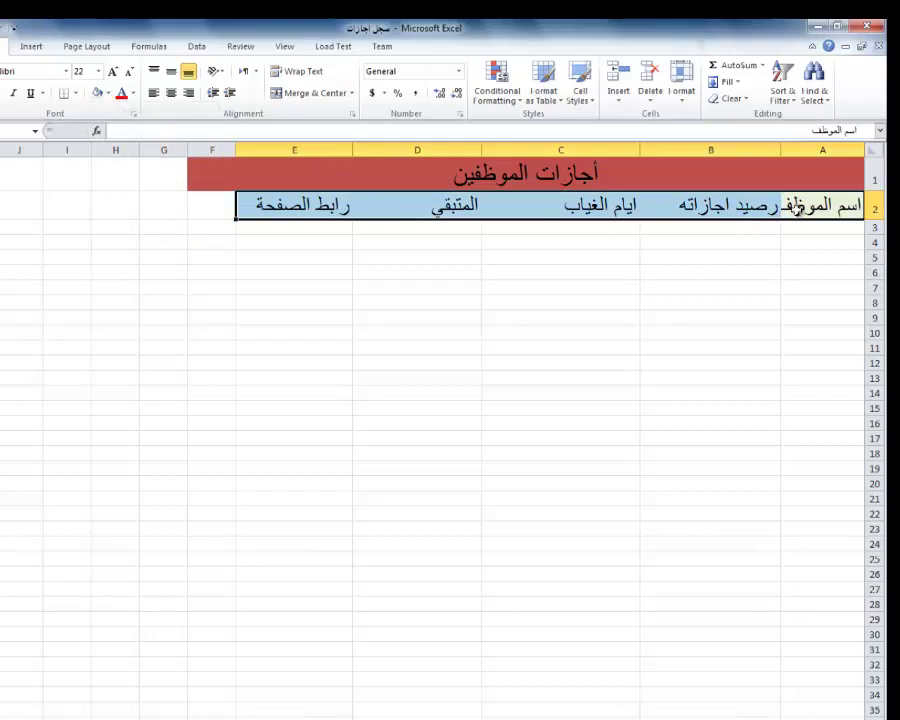
- Center columns A through F and set their width to 26.86
{"action": "left_click_drag", "start_coordinate": [800, 149], "coordinate": [213, 155]}
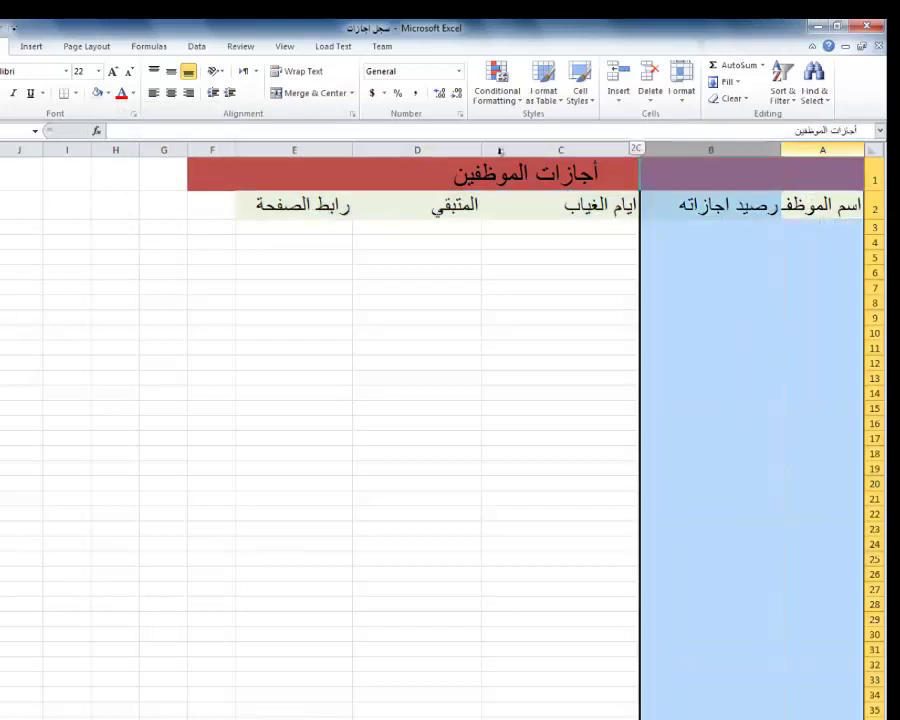
{"action": "left_click", "coordinate": [172, 91]}
{"action": "left_click", "coordinate": [821, 229]}
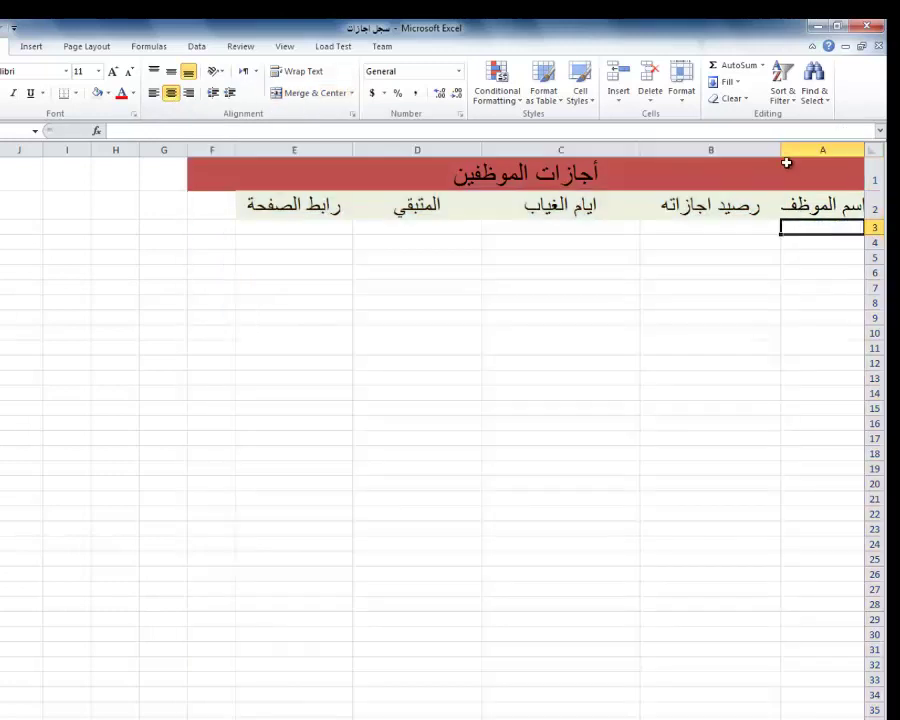
{"action": "left_click_drag", "start_coordinate": [780, 150], "coordinate": [714, 152]}
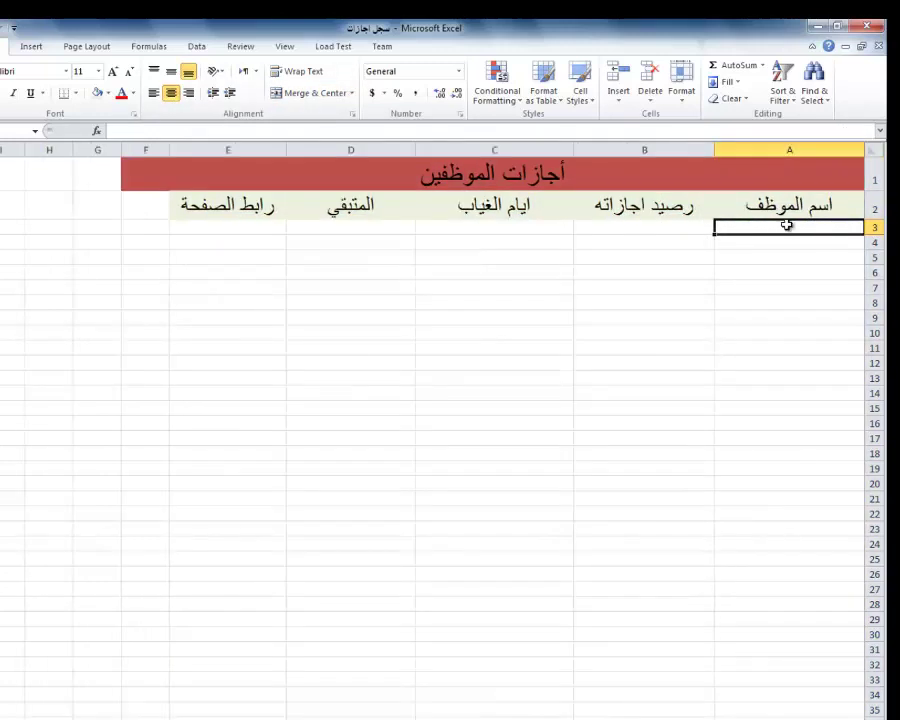
- Enter three employee names in A3:A5 and leave balances 28 and 21 in B3:B4, starting B5
{"action": "double_click", "coordinate": [788, 231]}
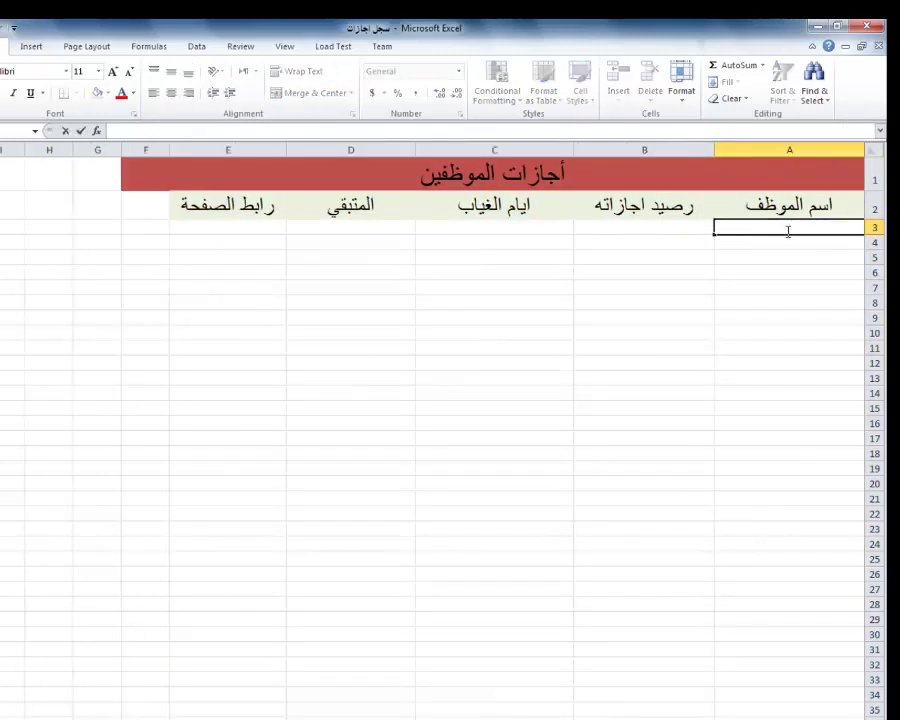
{"action": "type", "text": "جمال"}
{"action": "key", "text": "Return"}
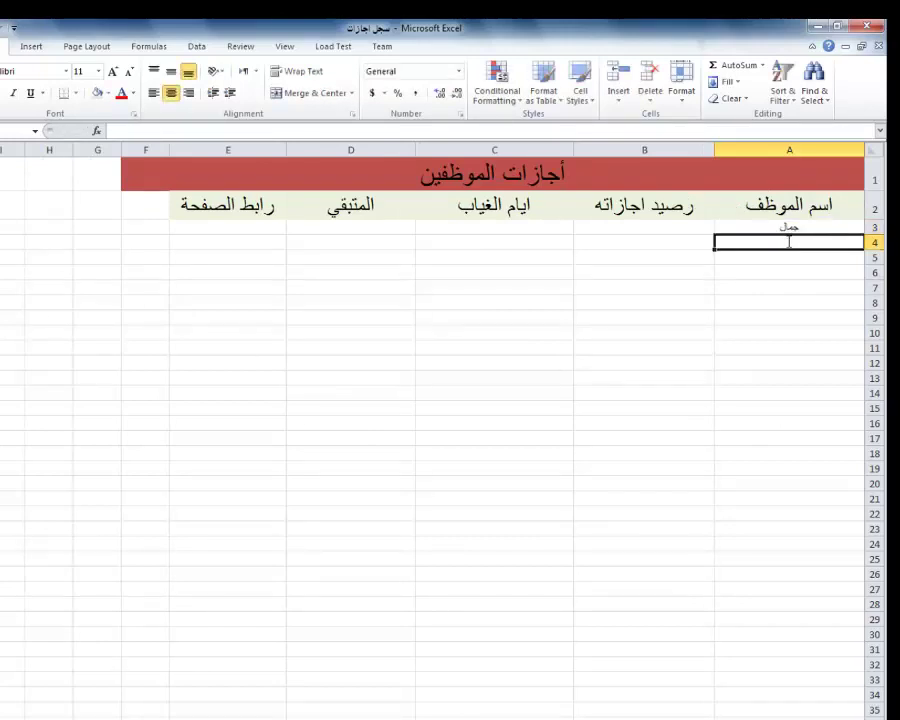
{"action": "type", "text": "عما"}
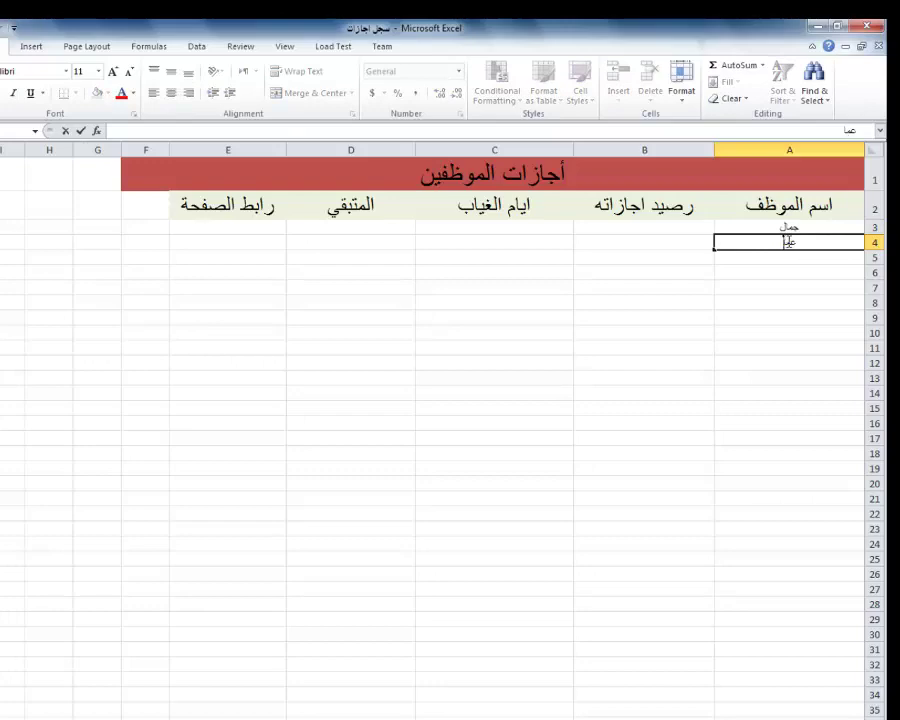
{"action": "type", "text": "د"}
{"action": "key", "text": "Return"}
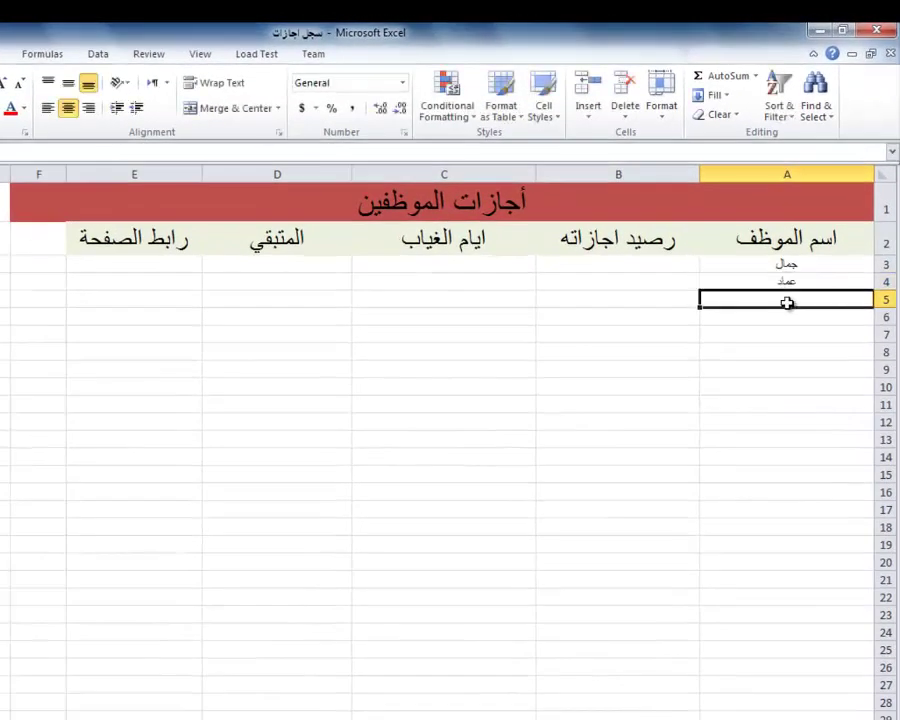
{"action": "type", "text": "سمير"}
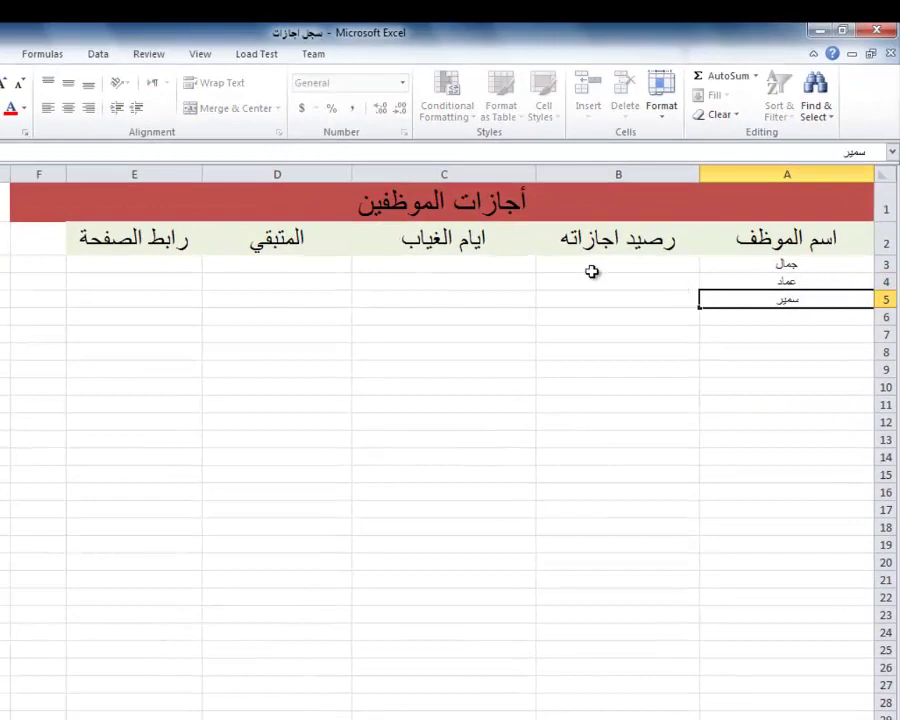
{"action": "left_click", "coordinate": [592, 271]}
{"action": "type", "text": "28"}
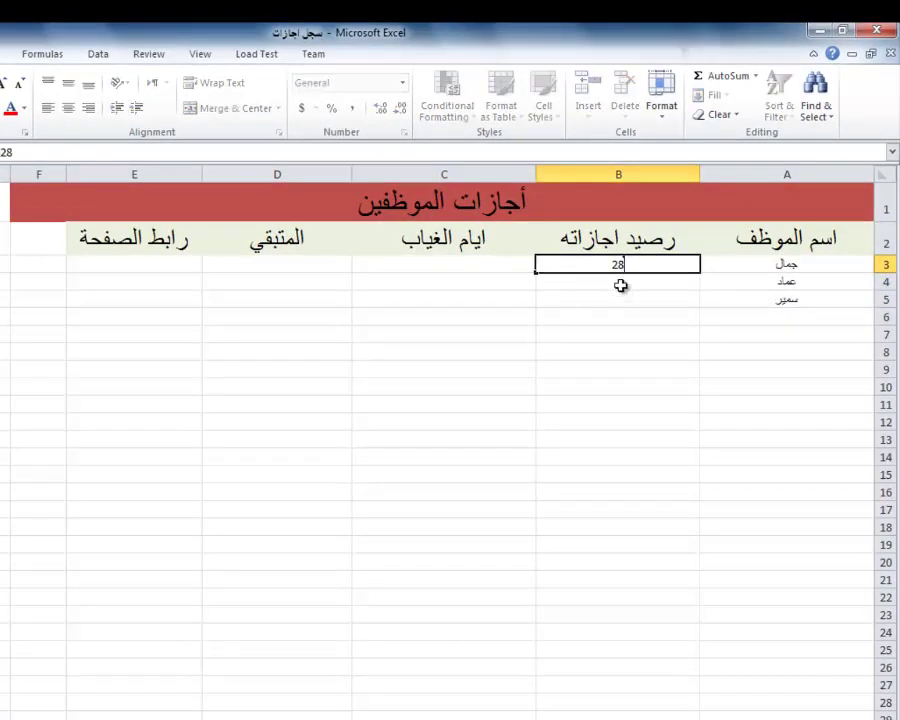
{"action": "left_click", "coordinate": [620, 286]}
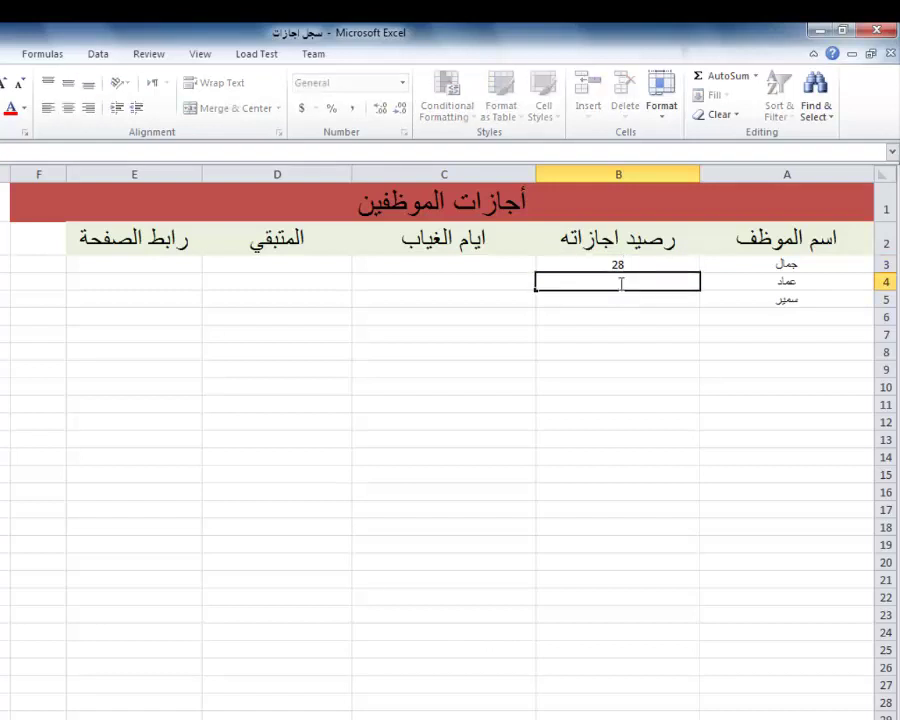
{"action": "type", "text": "21"}
{"action": "double_click", "coordinate": [627, 303]}
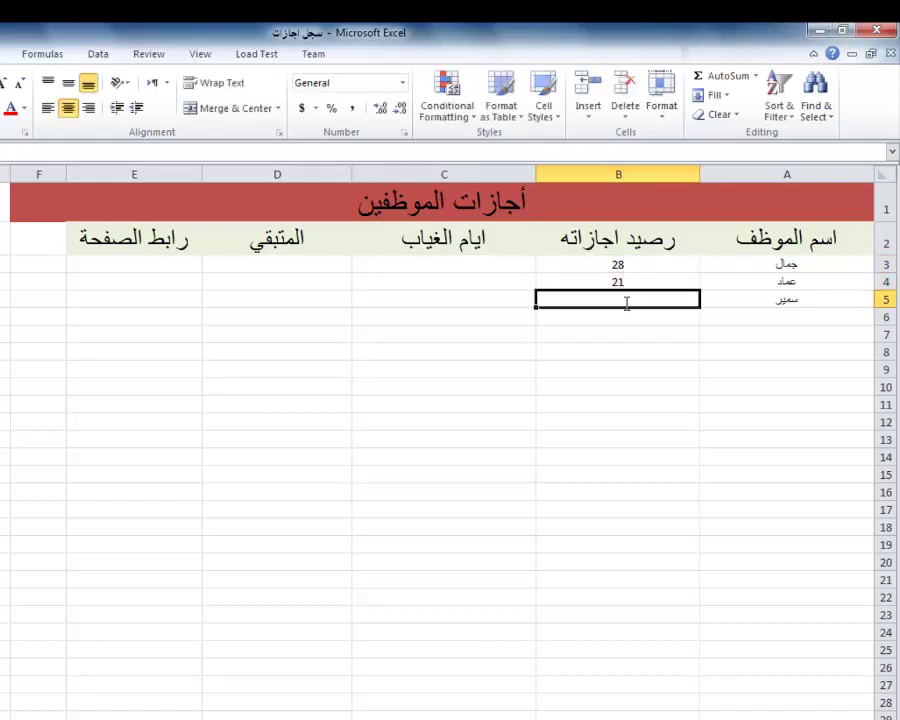
- Enter 28 in B5, then center the employee rows A3:E5 at font size 24
{"action": "type", "text": "28"}
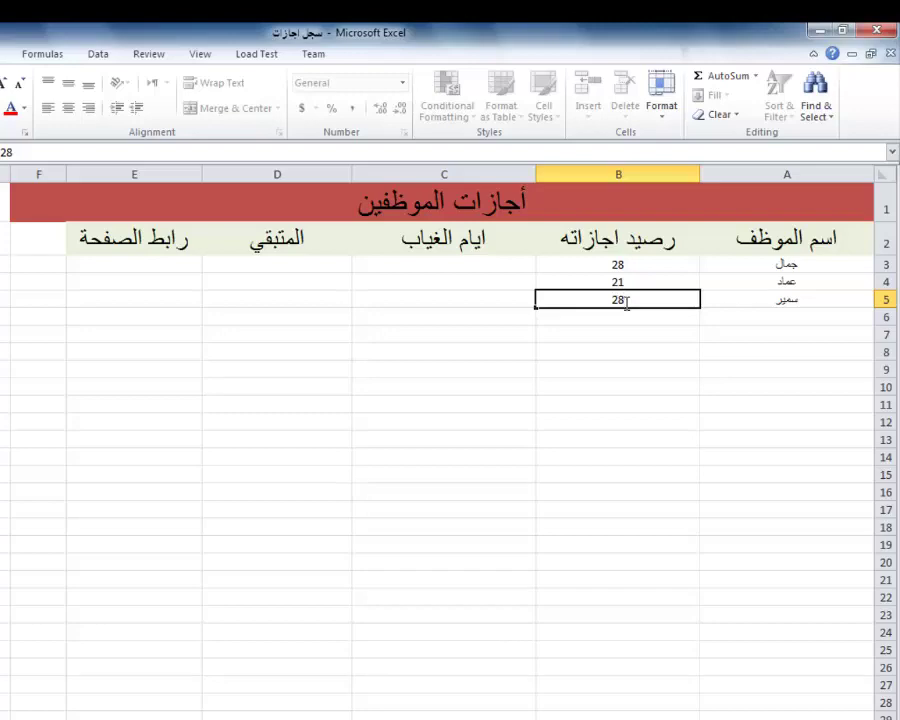
{"action": "mouse_move", "coordinate": [729, 263]}
{"action": "left_mouse_down"}
{"action": "mouse_move", "coordinate": [531, 303]}
{"action": "mouse_move", "coordinate": [137, 305]}
{"action": "left_mouse_up"}
{"action": "left_click", "coordinate": [68, 107]}
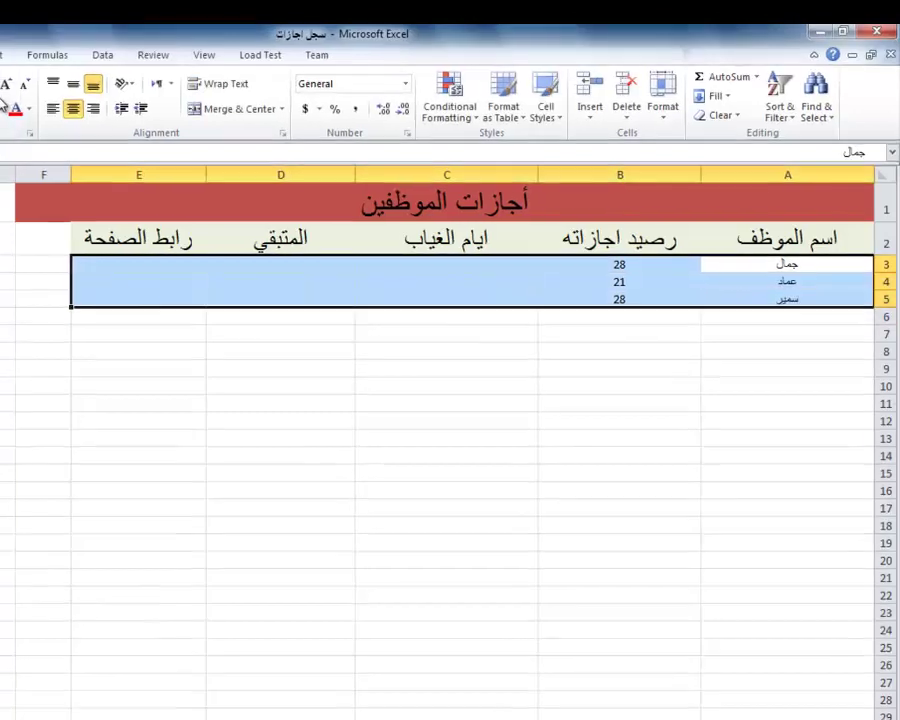
{"action": "left_click", "coordinate": [2, 85]}
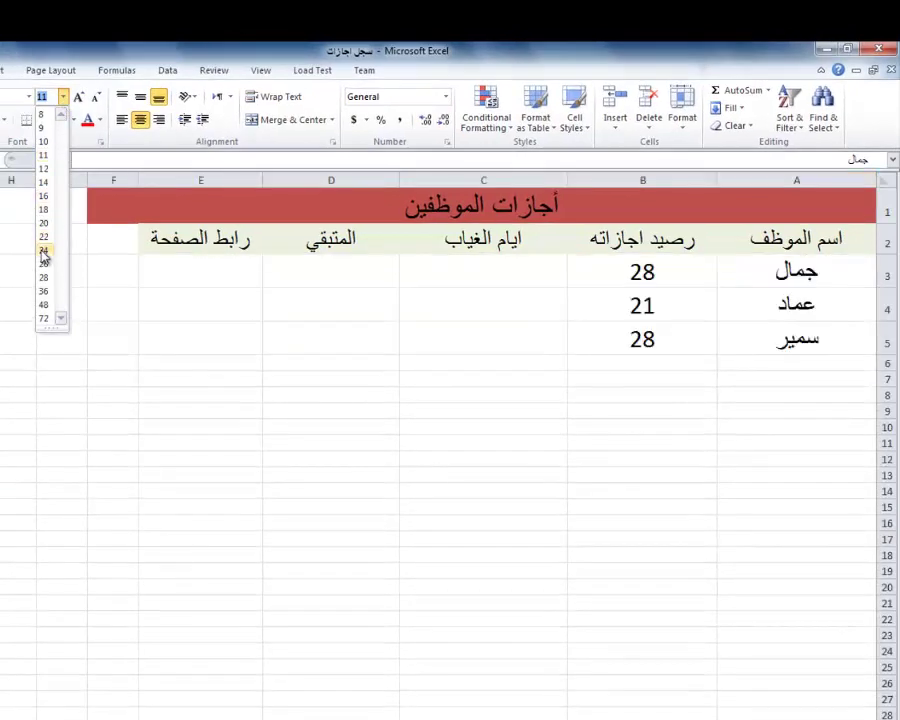
{"action": "left_click", "coordinate": [43, 255]}
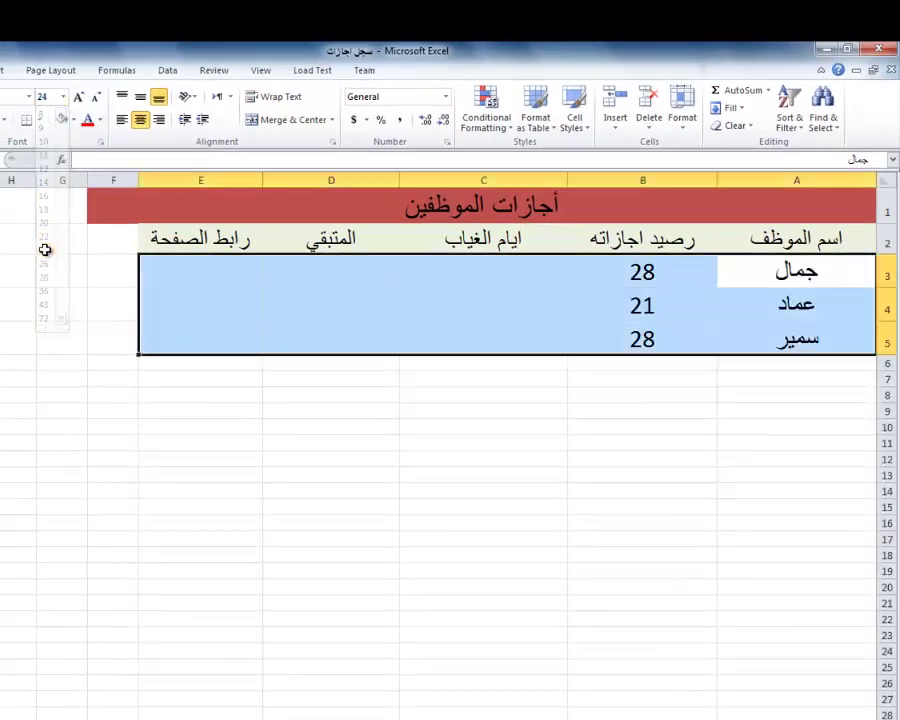
{"action": "left_click", "coordinate": [512, 272]}
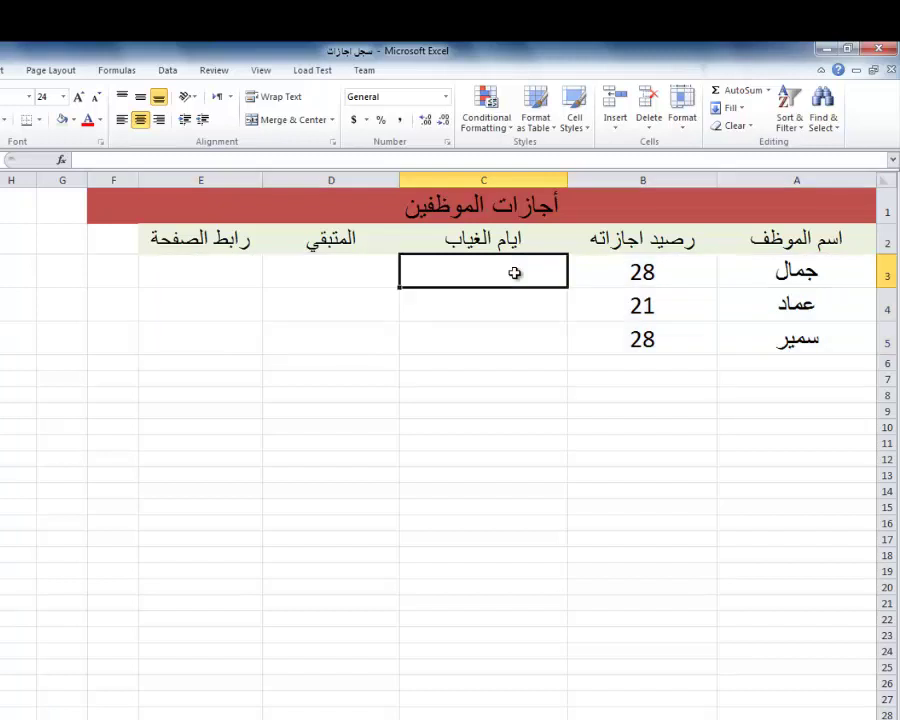
- Put the formula =B3-C3 in D3 so the first remaining balance shows 28
{"action": "double_click", "coordinate": [323, 272]}
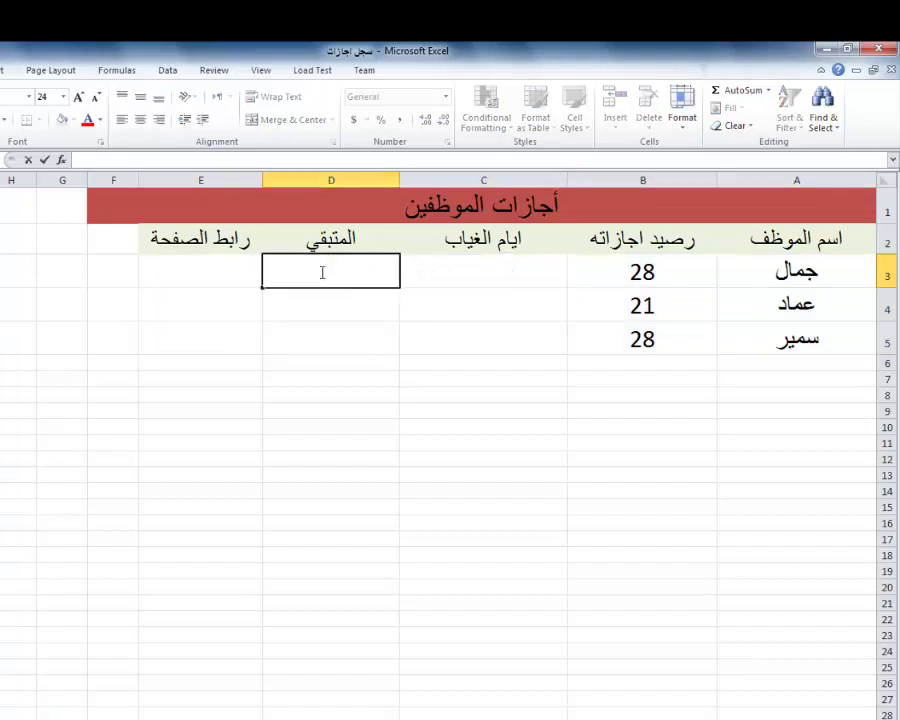
{"action": "type", "text": "="}
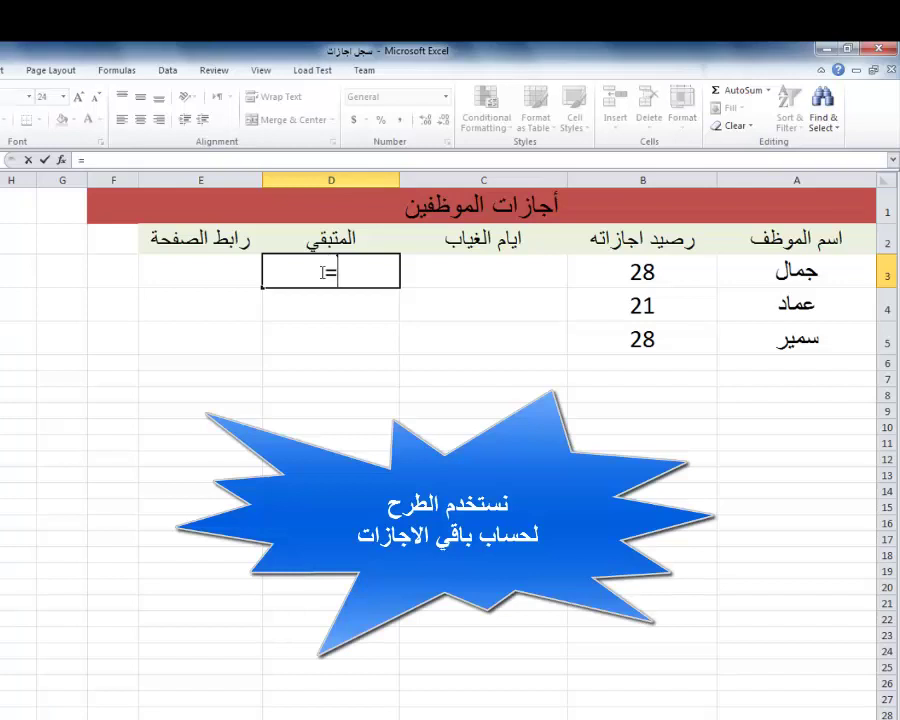
{"action": "left_click", "coordinate": [630, 272]}
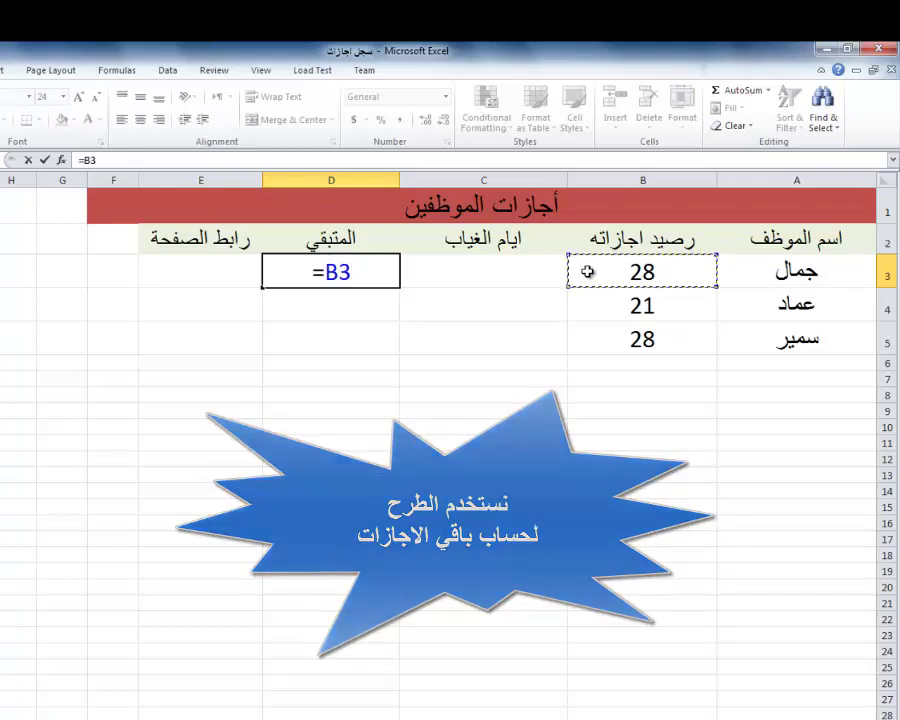
{"action": "type", "text": "-"}
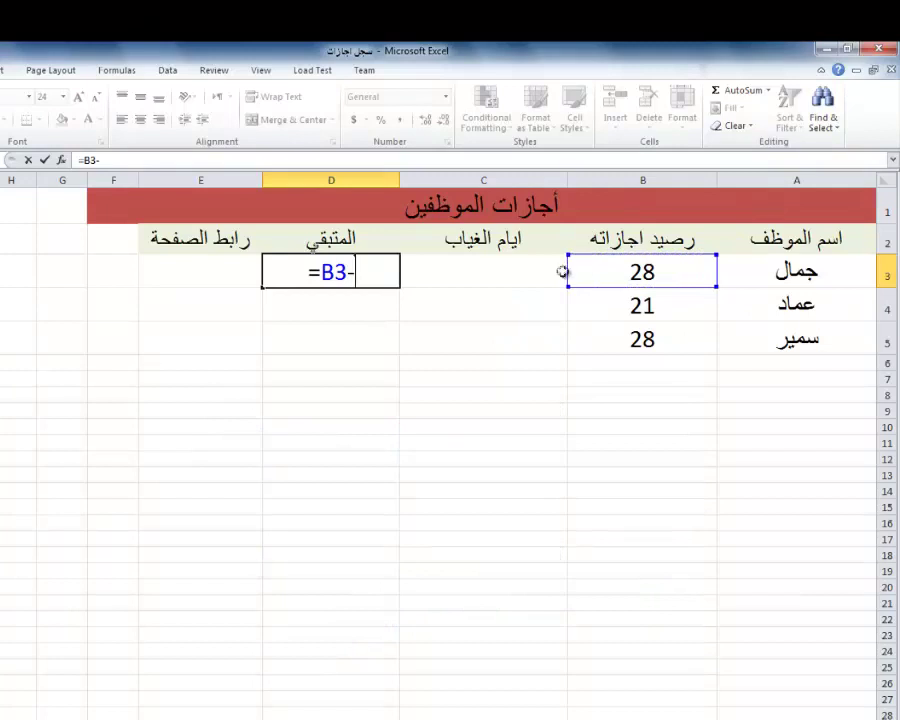
{"action": "left_click", "coordinate": [488, 274]}
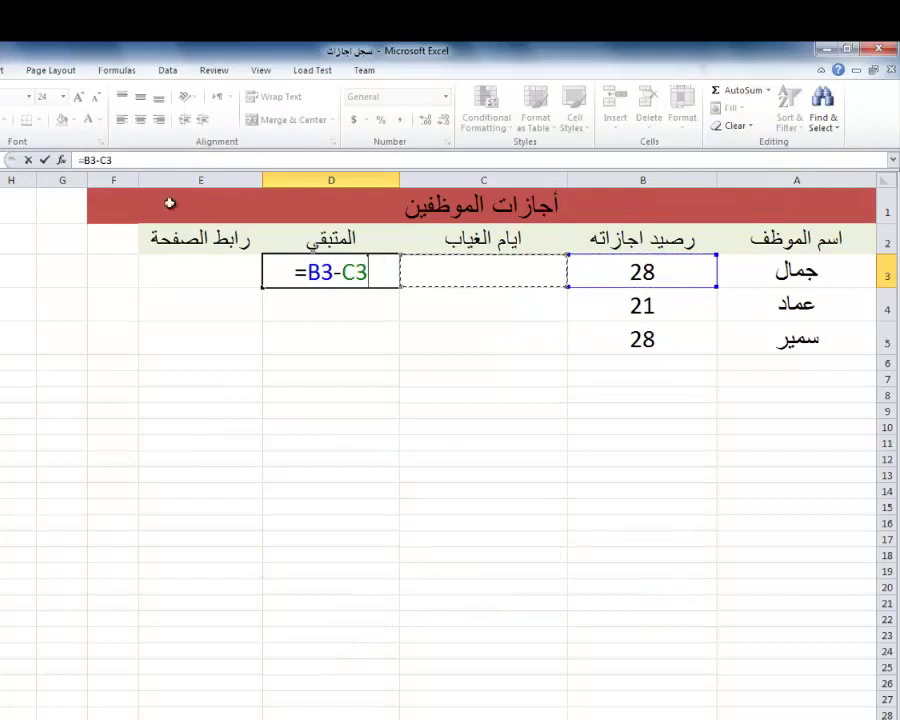
{"action": "left_click", "coordinate": [44, 160]}
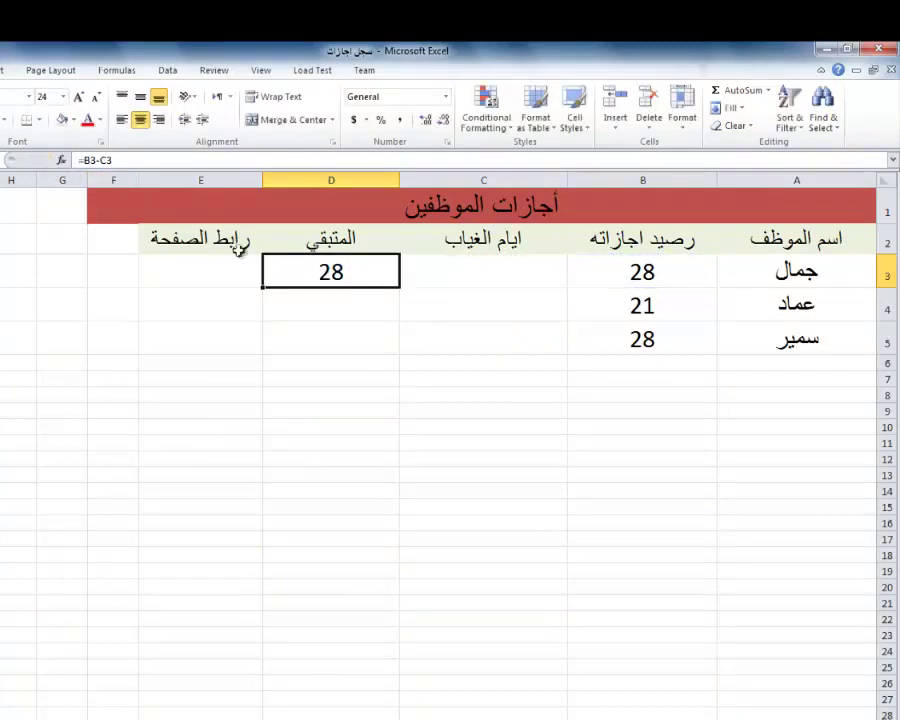
{"action": "left_click", "coordinate": [352, 304]}
{"action": "left_click", "coordinate": [444, 268]}
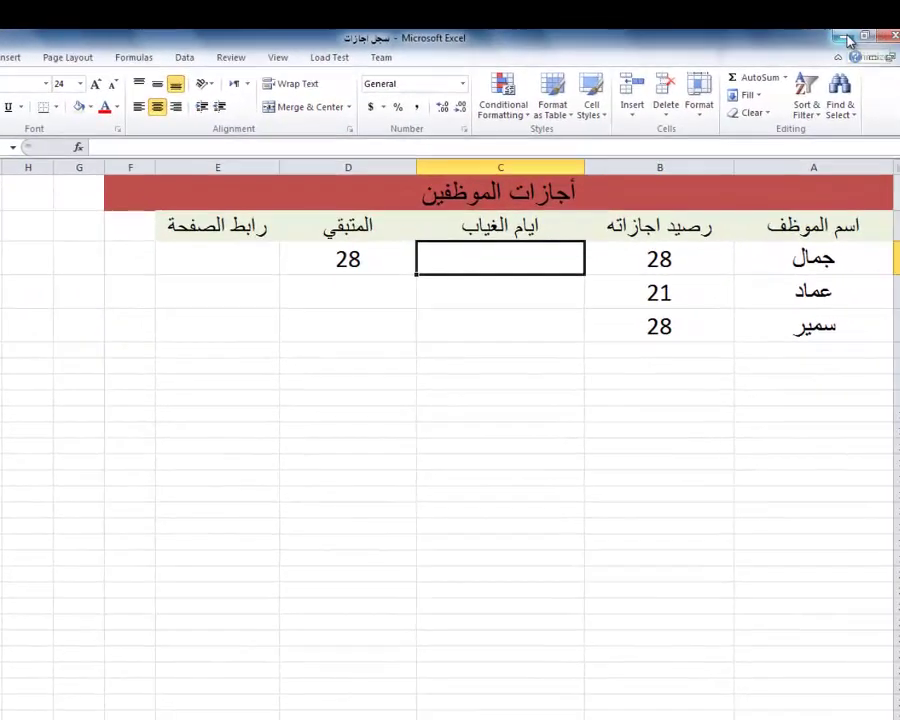
- Minimize Excel, create a workbook named صفحة اجازات موظف خالية in the folder, and open it
{"action": "left_click", "coordinate": [870, 48]}
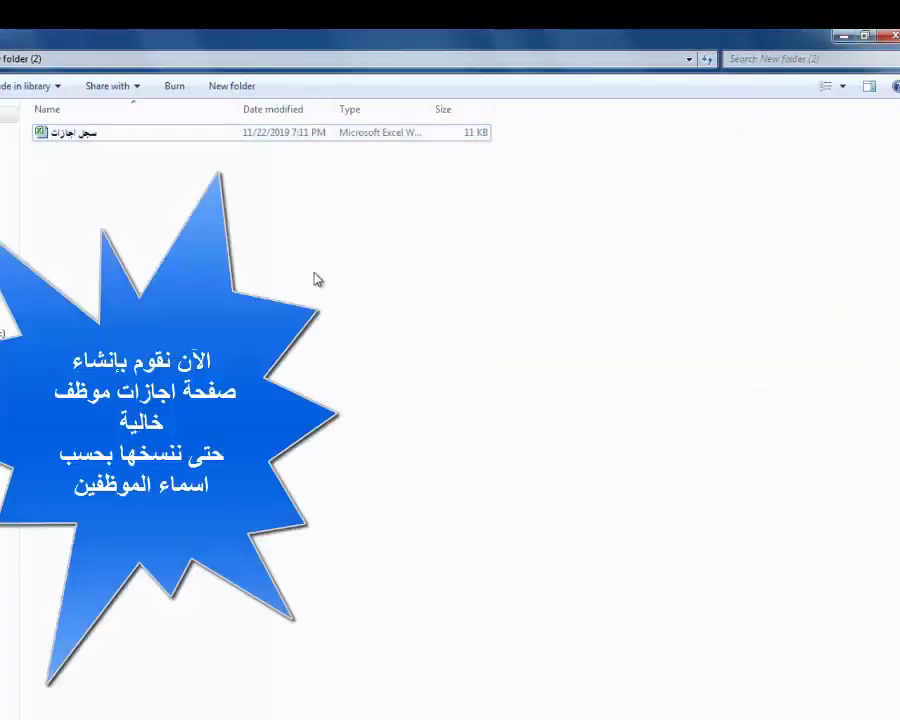
{"action": "right_click", "coordinate": [316, 272]}
{"action": "mouse_move", "coordinate": [467, 482]}
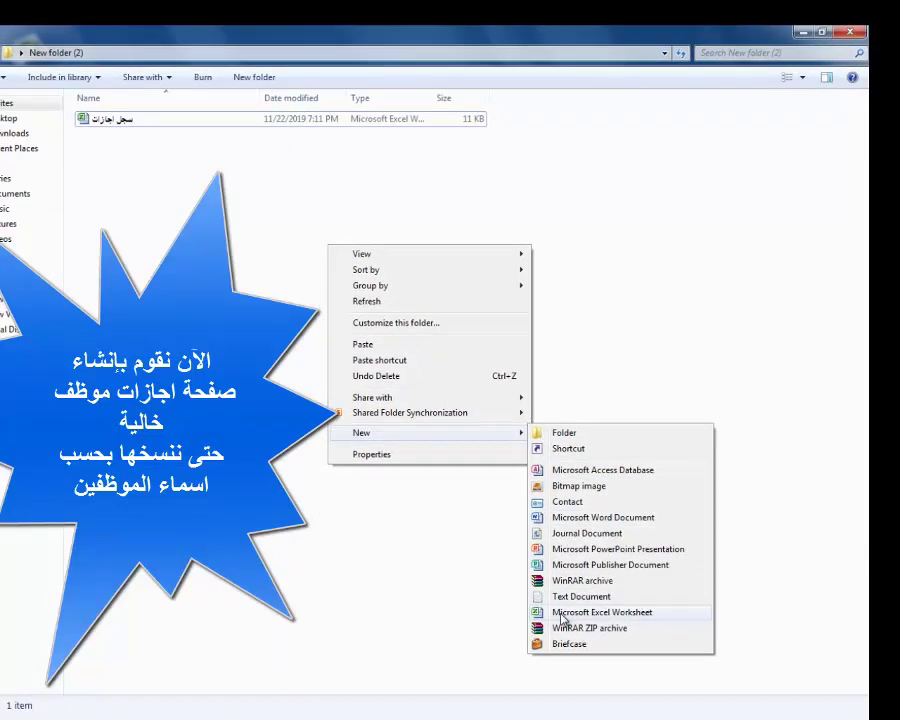
{"action": "left_click", "coordinate": [562, 620]}
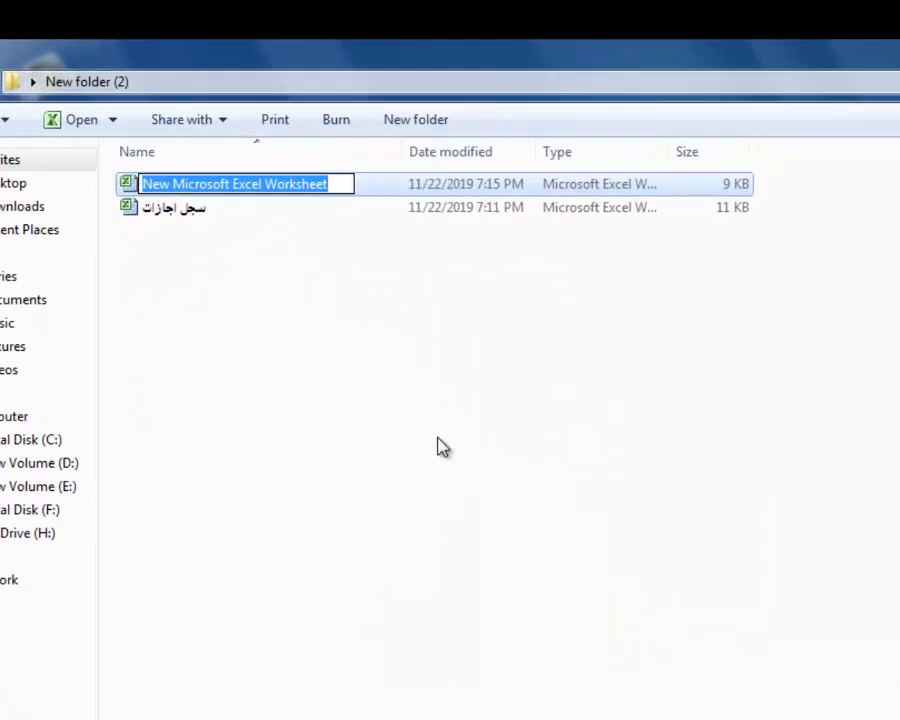
{"action": "type", "text": "صفا"}
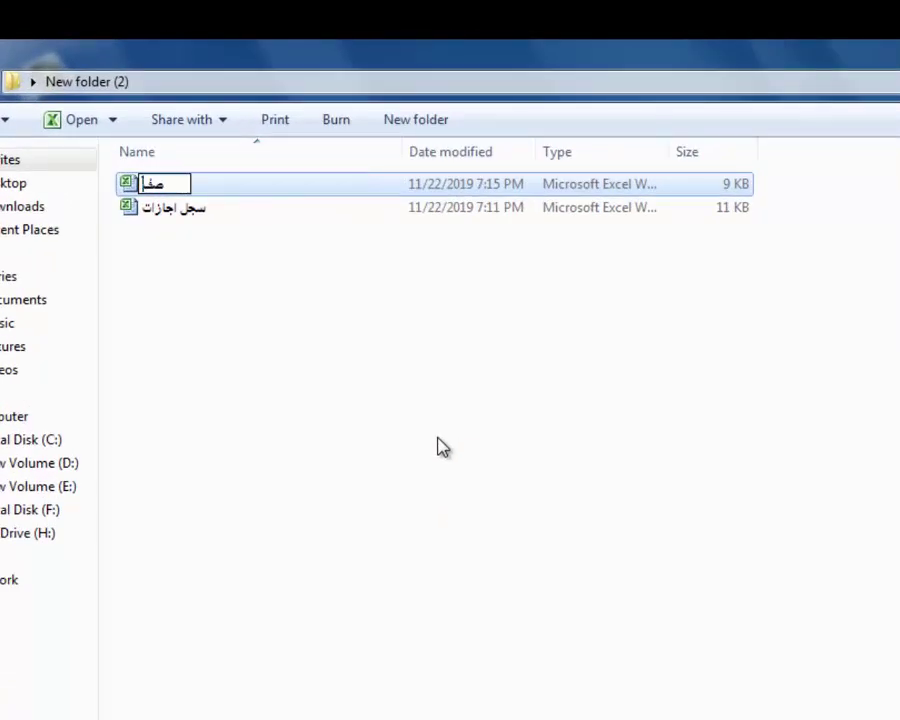
{"action": "type", "text": "حة "}
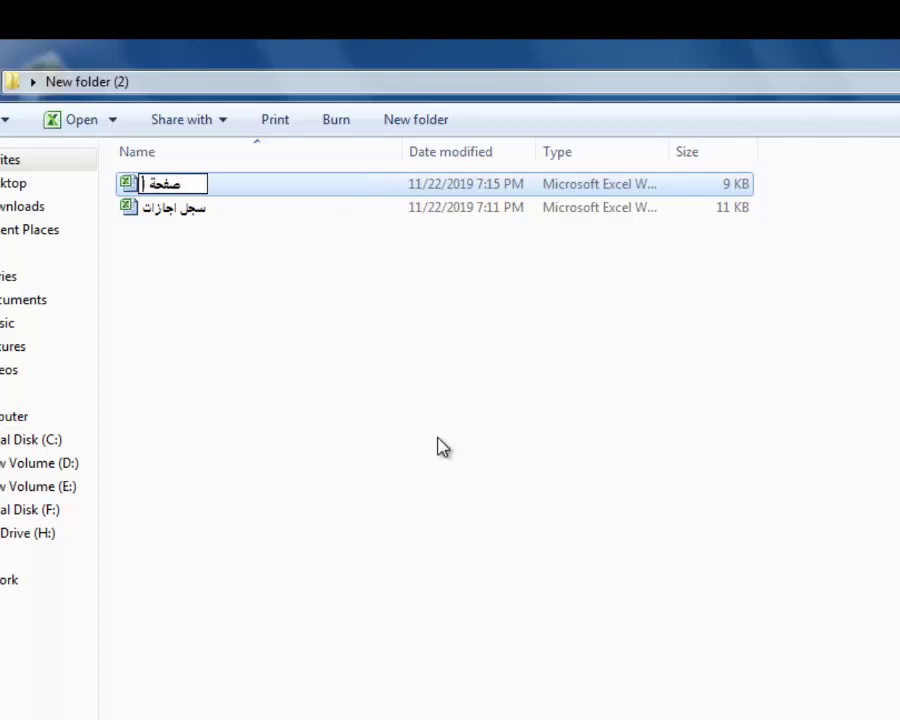
{"action": "type", "text": "اجازات"}
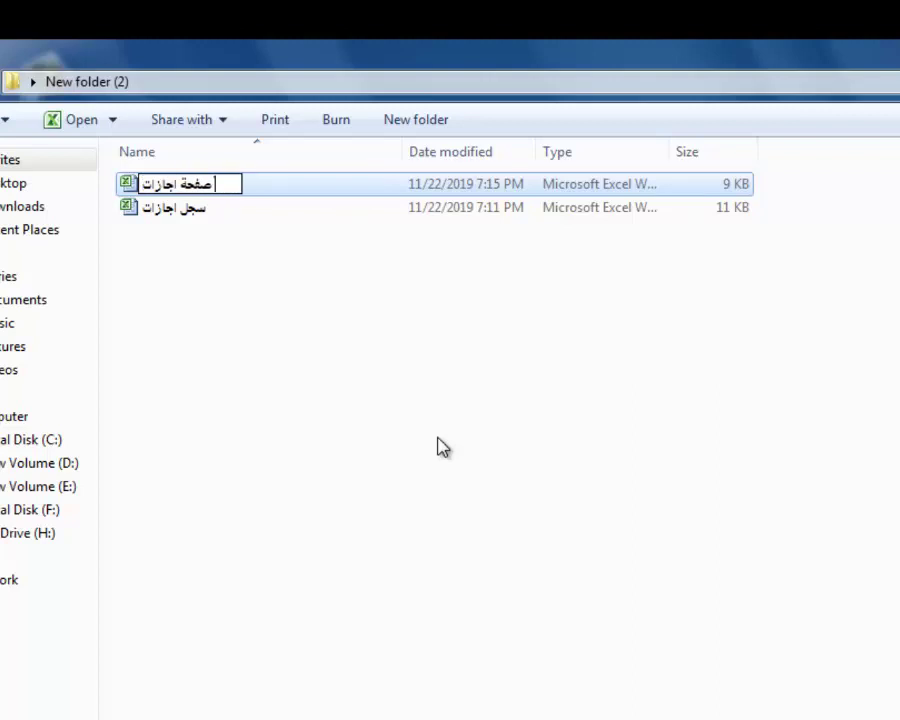
{"action": "type", "text": " موظف"}
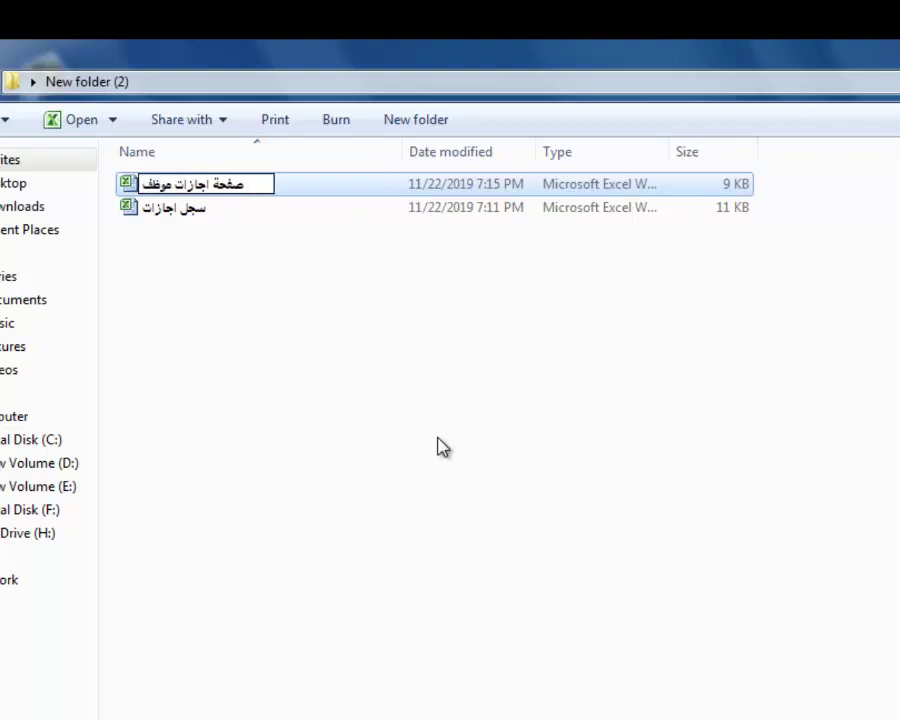
{"action": "type", "text": " خالية"}
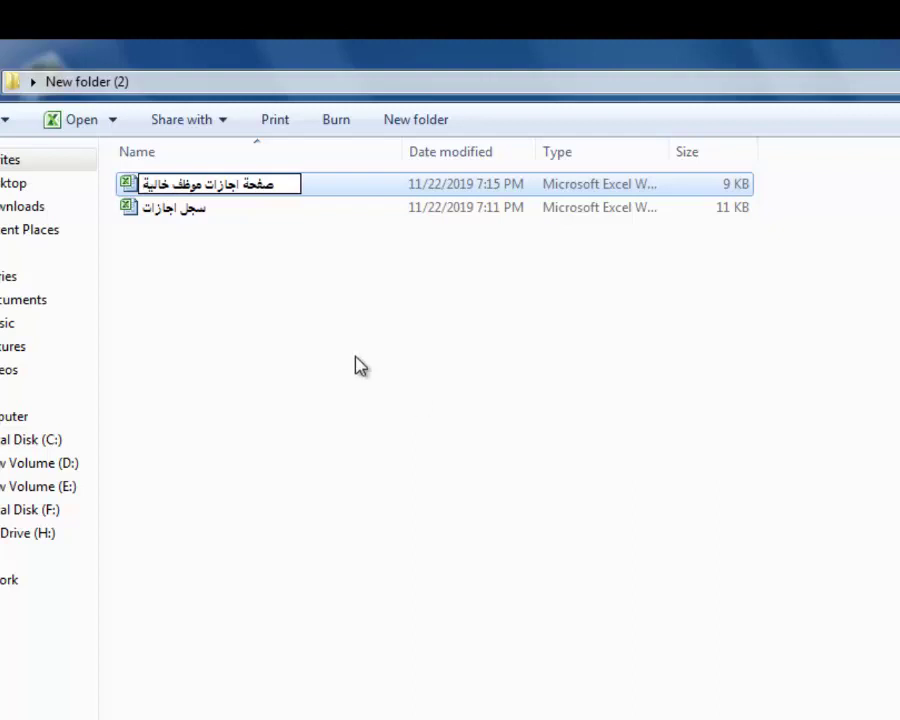
{"action": "left_click", "coordinate": [372, 332]}
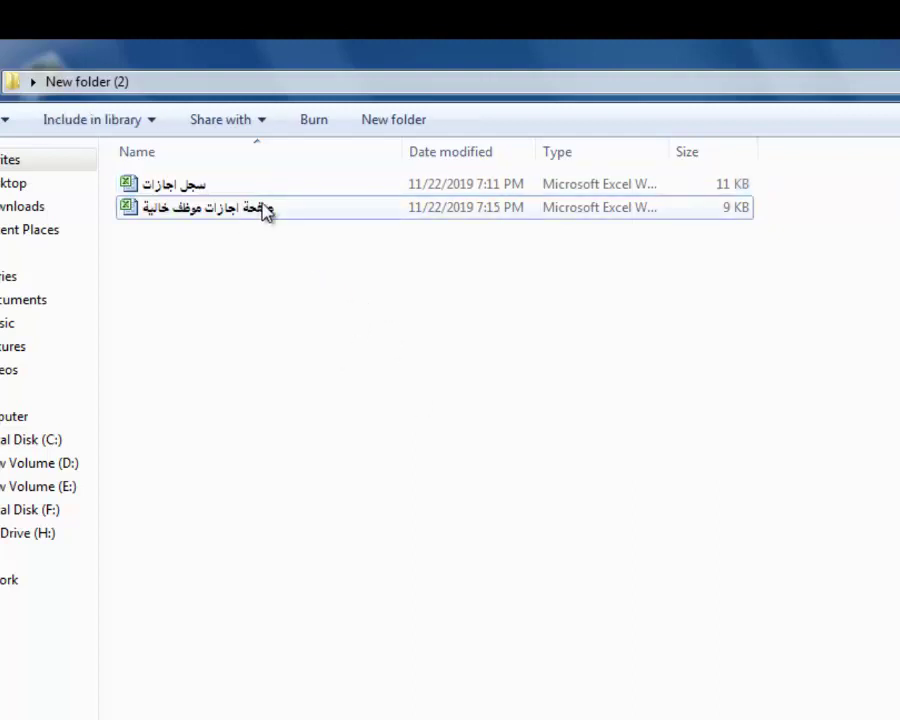
{"action": "double_click", "coordinate": [262, 210]}
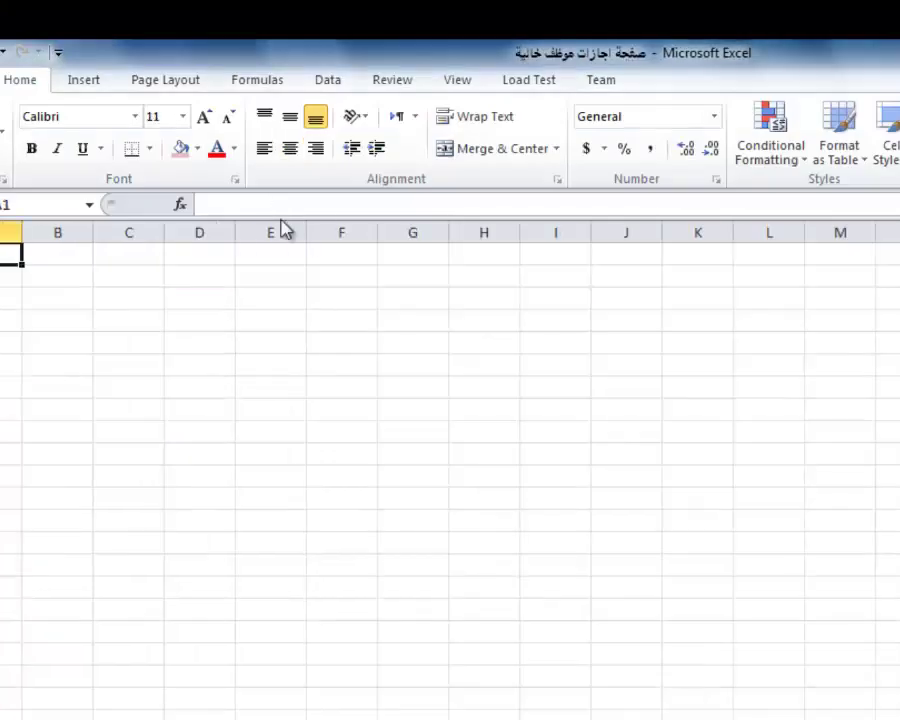
- Set the employee sheet to right-to-left, widen column A, and select E1:I1
{"action": "left_click", "coordinate": [152, 85]}
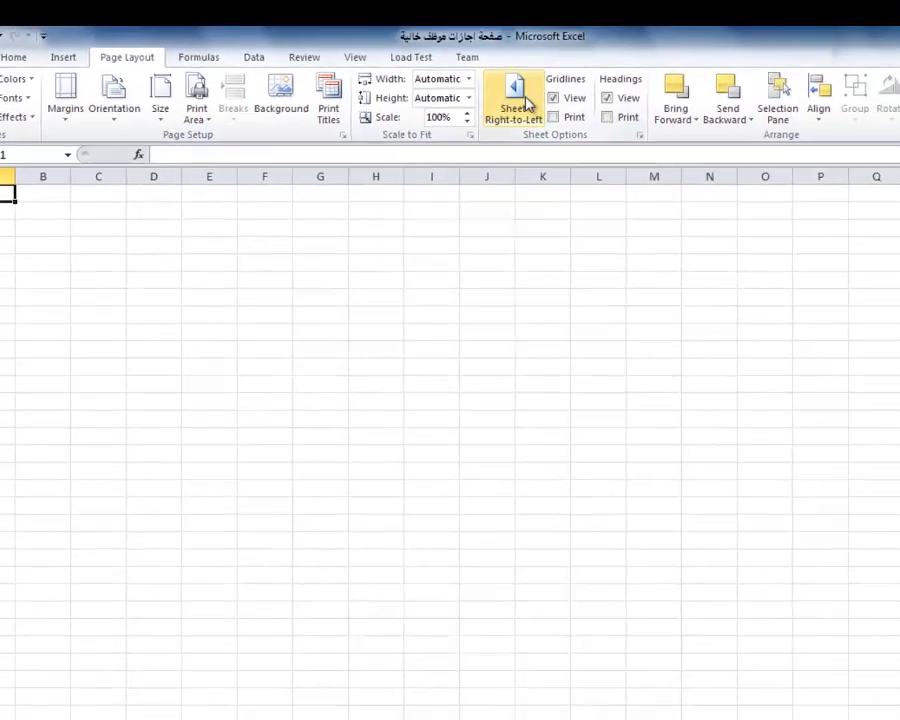
{"action": "left_click", "coordinate": [440, 92]}
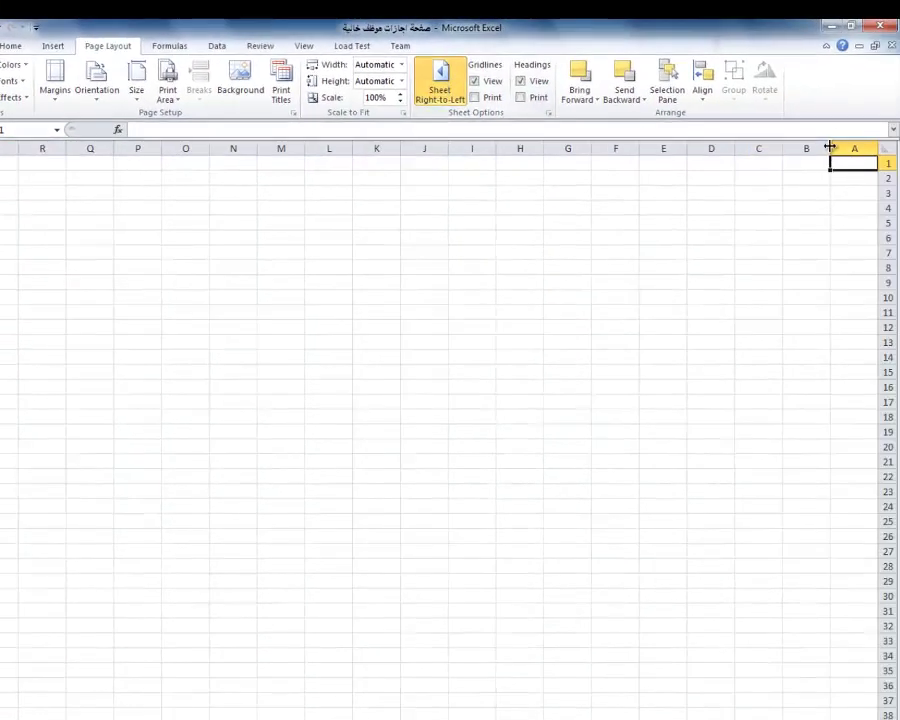
{"action": "left_click_drag", "start_coordinate": [829, 148], "coordinate": [716, 148]}
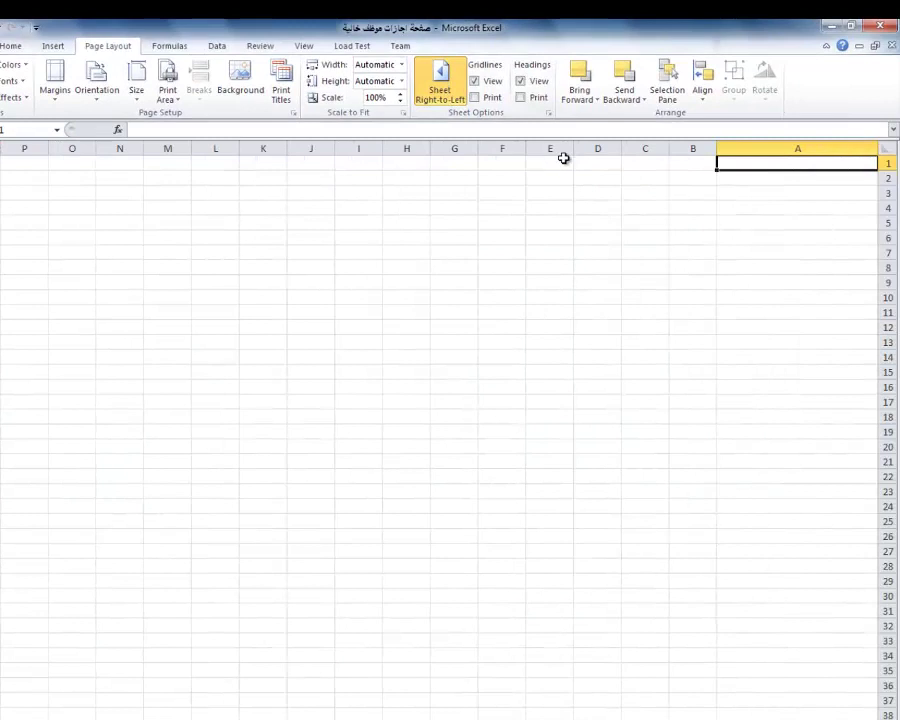
{"action": "left_click_drag", "start_coordinate": [564, 162], "coordinate": [345, 162]}
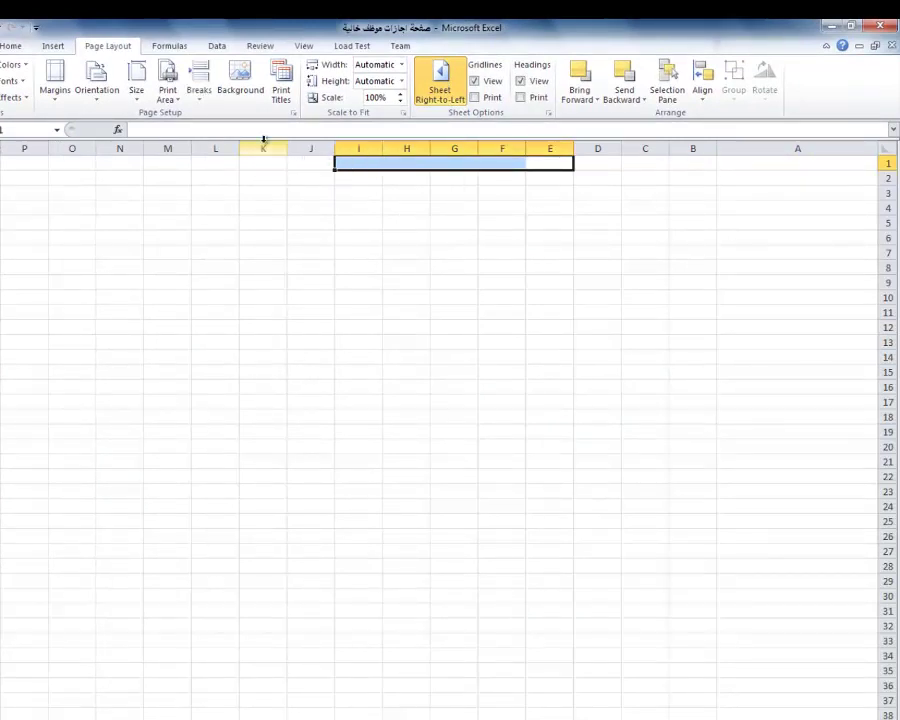
- Set the heading formatting to font size 24 with a blue fill and a chosen font colour
{"action": "left_click", "coordinate": [8, 44]}
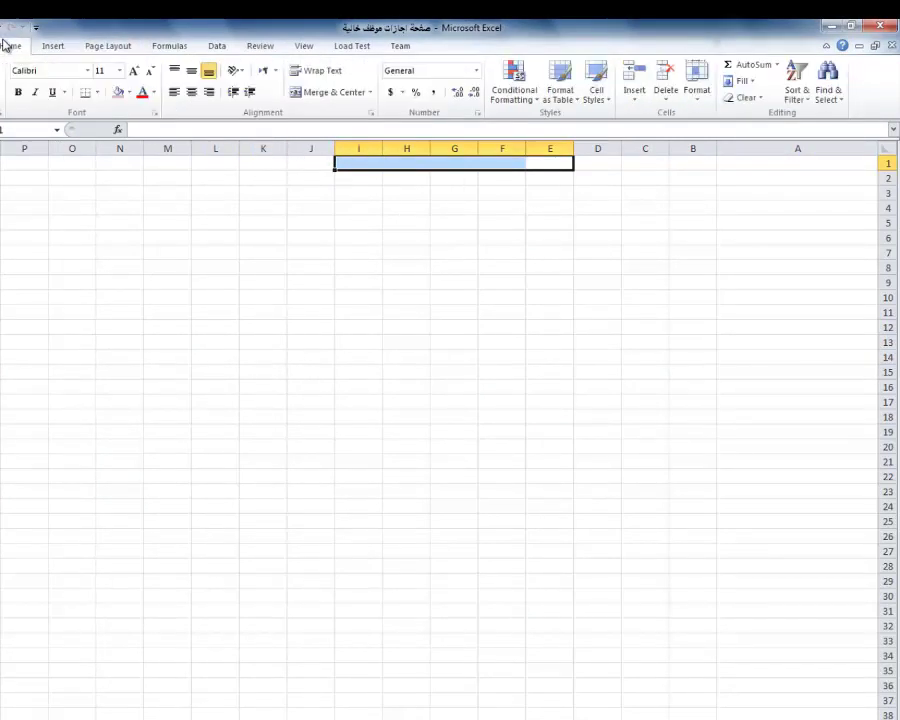
{"action": "left_click", "coordinate": [120, 71]}
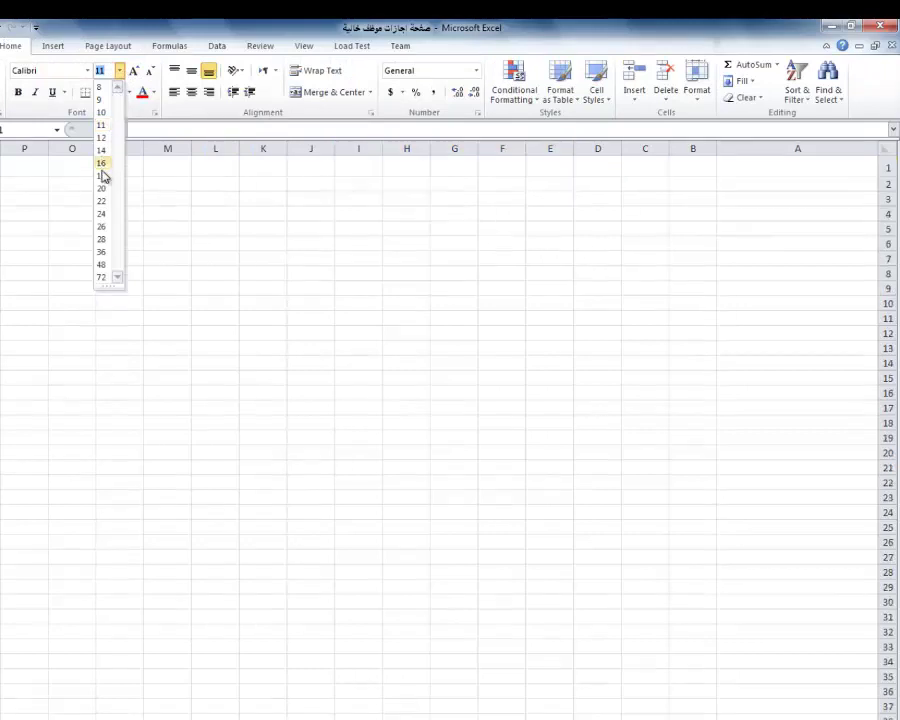
{"action": "left_click", "coordinate": [103, 211]}
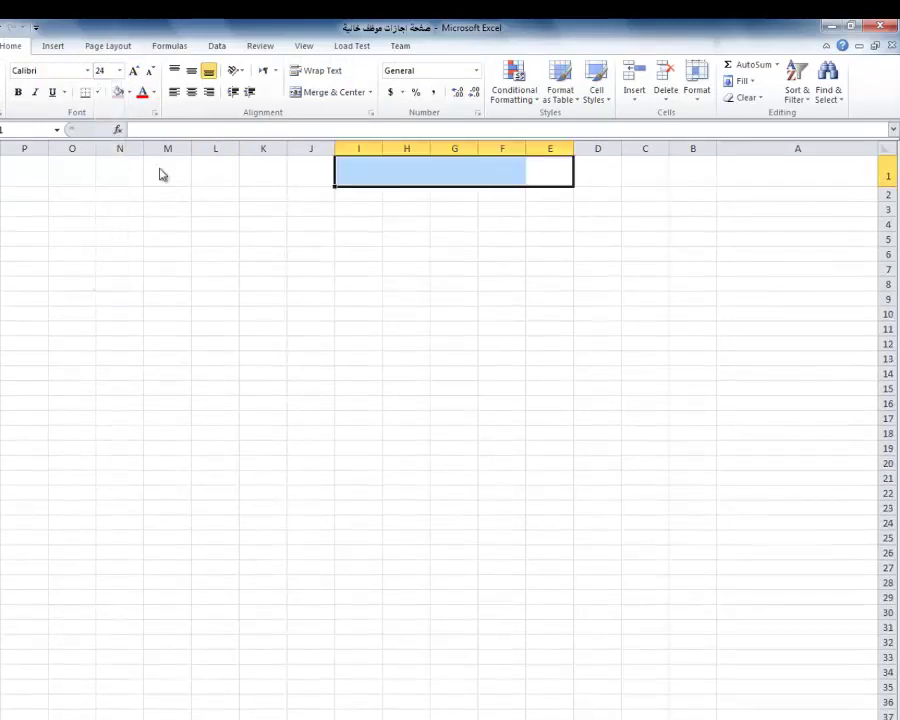
{"action": "left_click", "coordinate": [129, 93]}
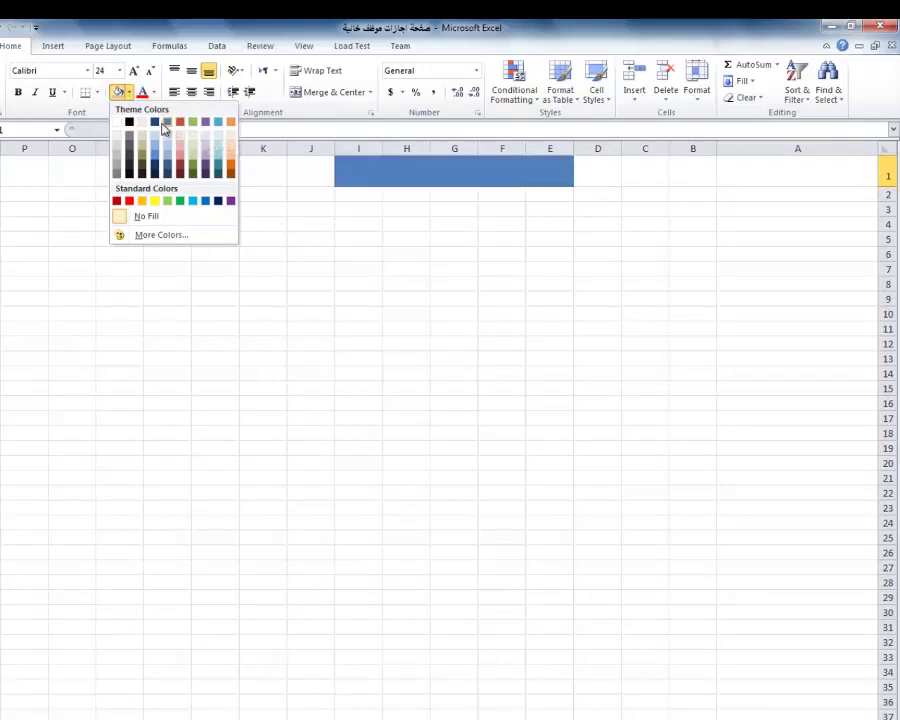
{"action": "left_click", "coordinate": [168, 122]}
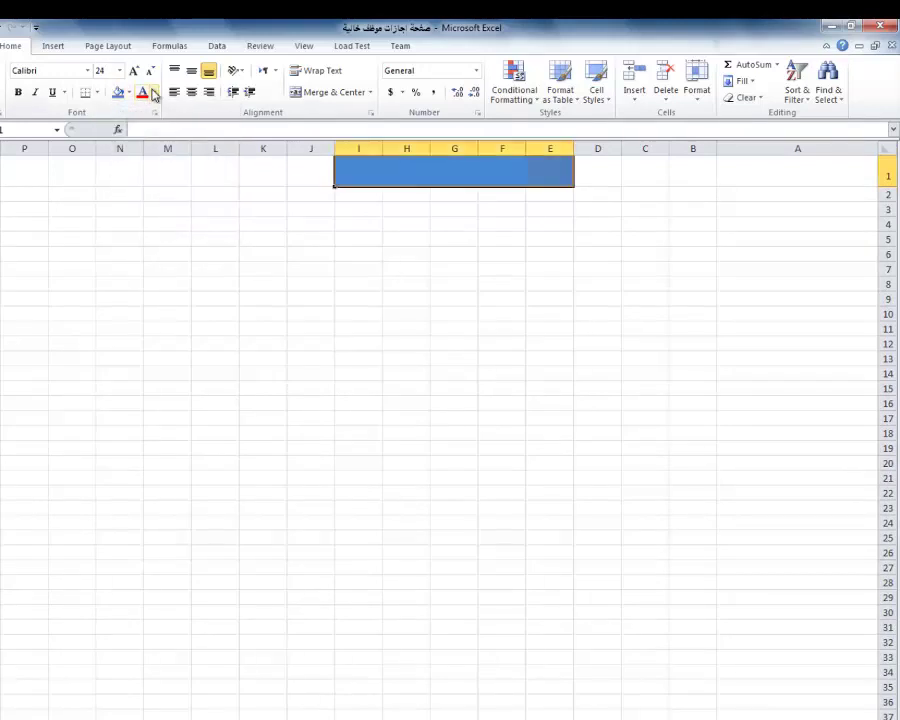
{"action": "left_click", "coordinate": [155, 92]}
{"action": "left_click", "coordinate": [149, 140]}
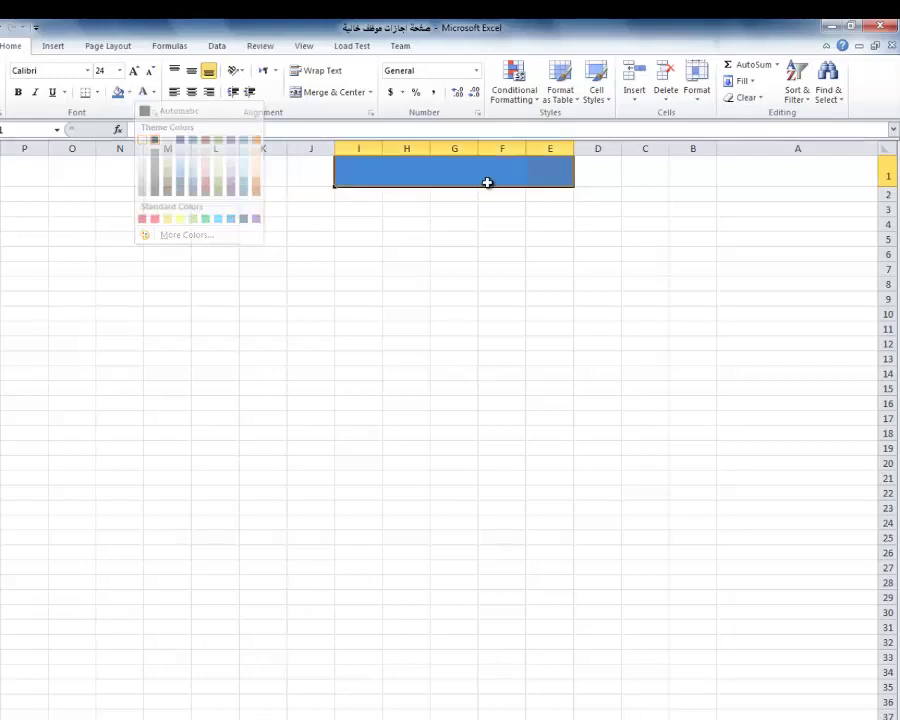
- Merge and center E1:I1 and type the heading اسم الموظف
{"action": "left_click", "coordinate": [475, 166]}
{"action": "left_click_drag", "start_coordinate": [556, 172], "coordinate": [366, 171]}
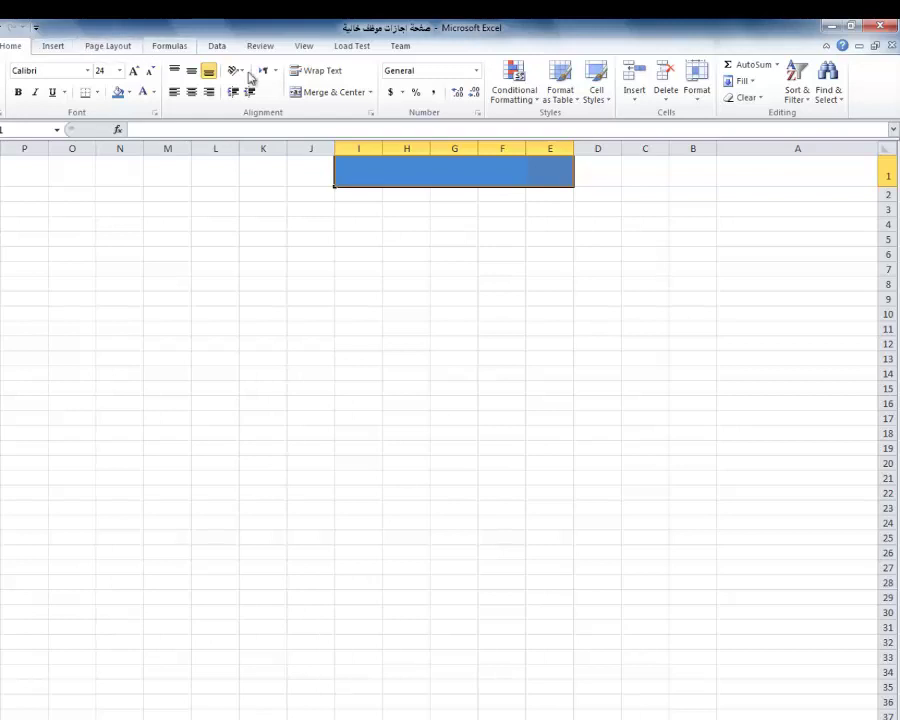
{"action": "left_click", "coordinate": [306, 92]}
{"action": "double_click", "coordinate": [471, 168]}
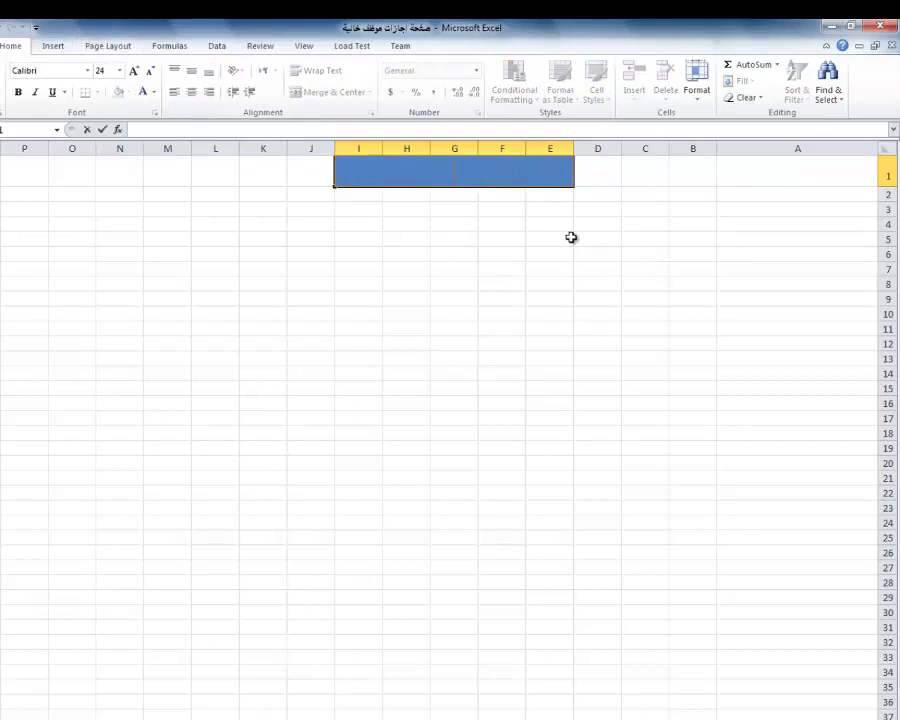
{"action": "type", "text": "اسم ا"}
{"action": "type", "text": "لموظ"}
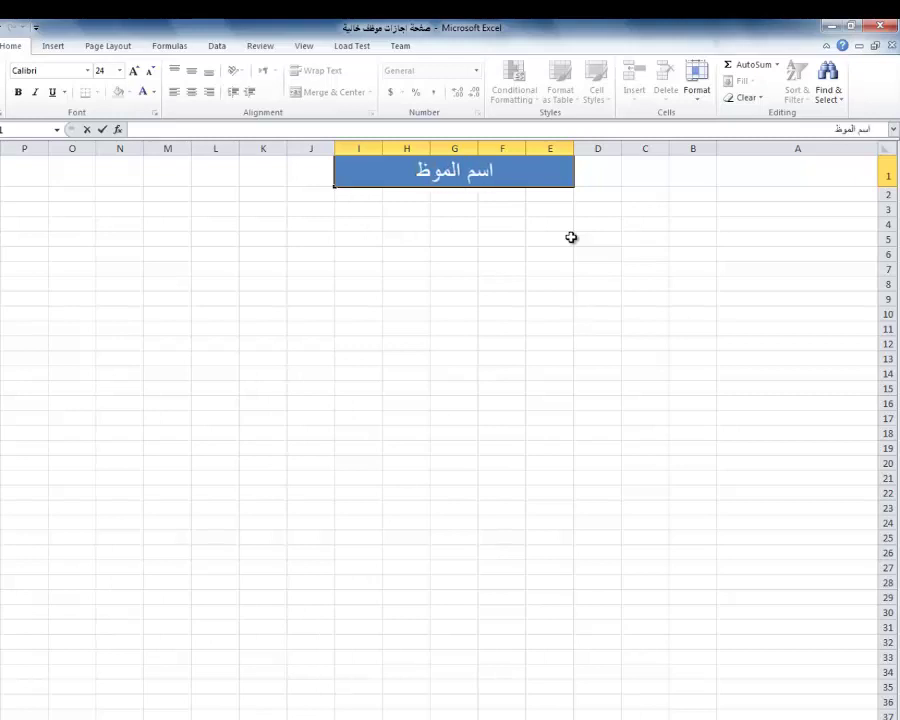
{"action": "type", "text": "ف"}
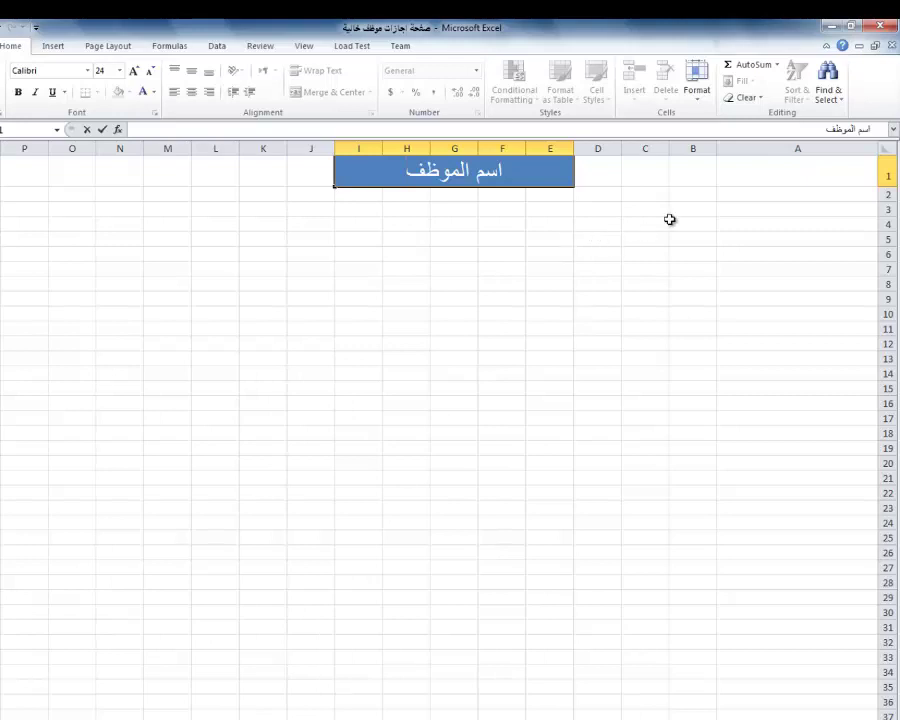
- Enter headers تاريخ الغياب in B1 and مجموع ايام الغياب in C1, widening columns B and C
{"action": "left_click", "coordinate": [773, 174]}
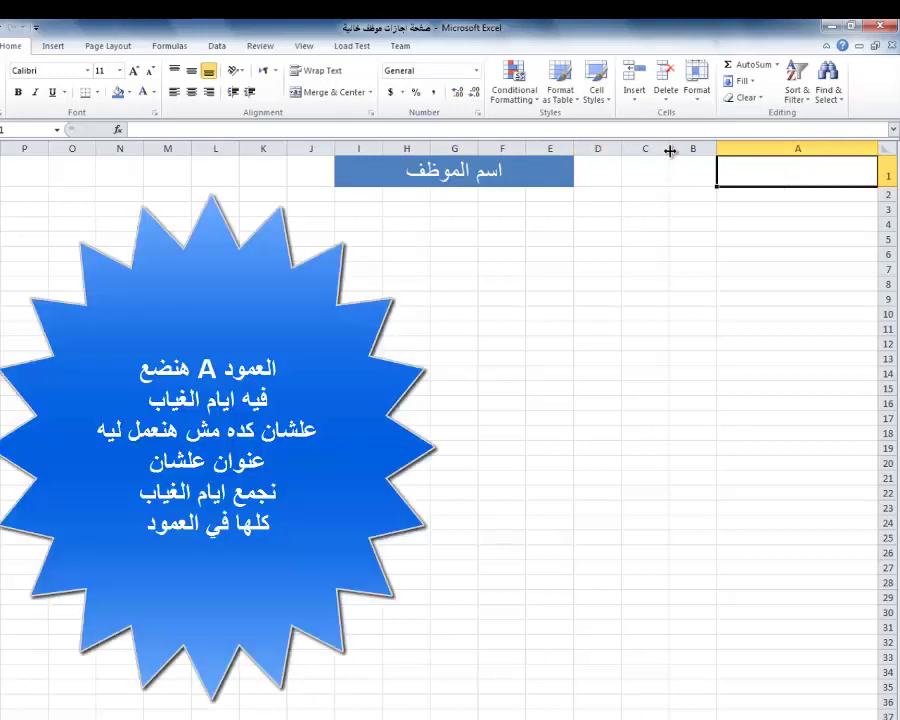
{"action": "left_click_drag", "start_coordinate": [669, 149], "coordinate": [428, 148]}
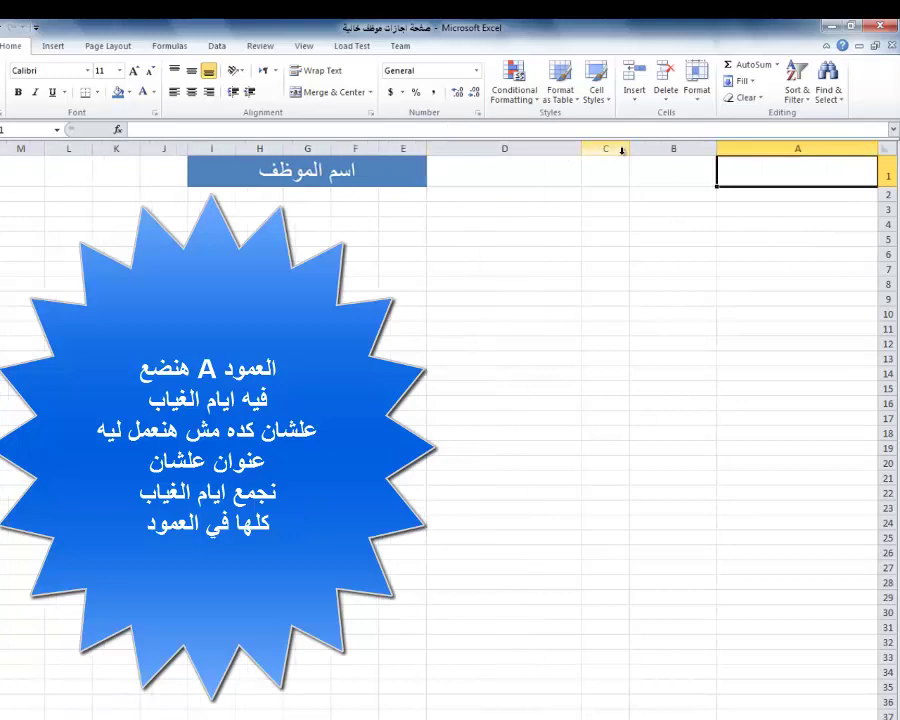
{"action": "double_click", "coordinate": [687, 171]}
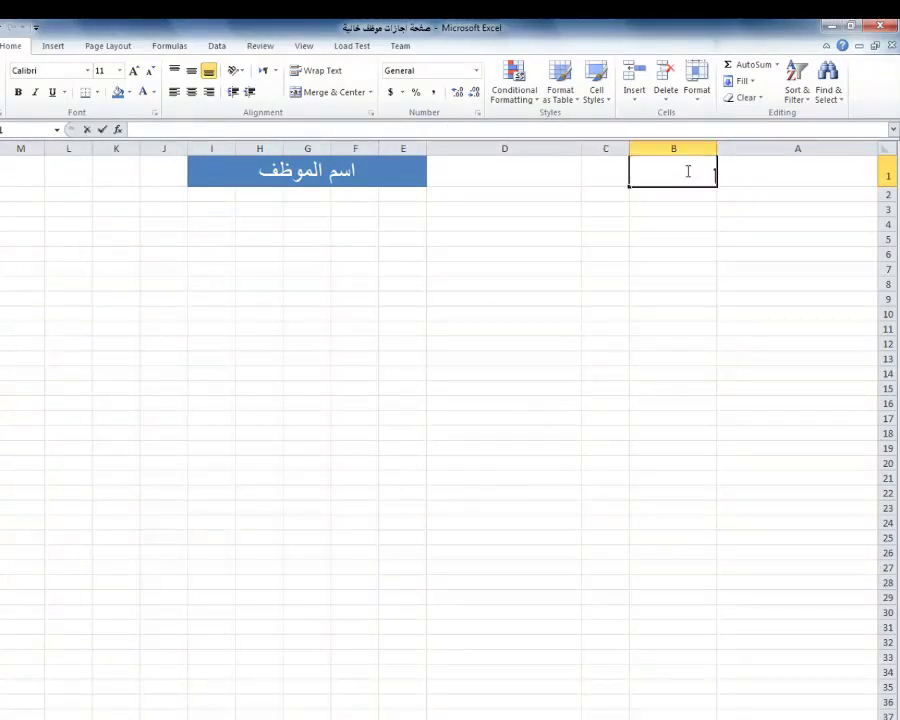
{"action": "type", "text": "تاريخ الغياب"}
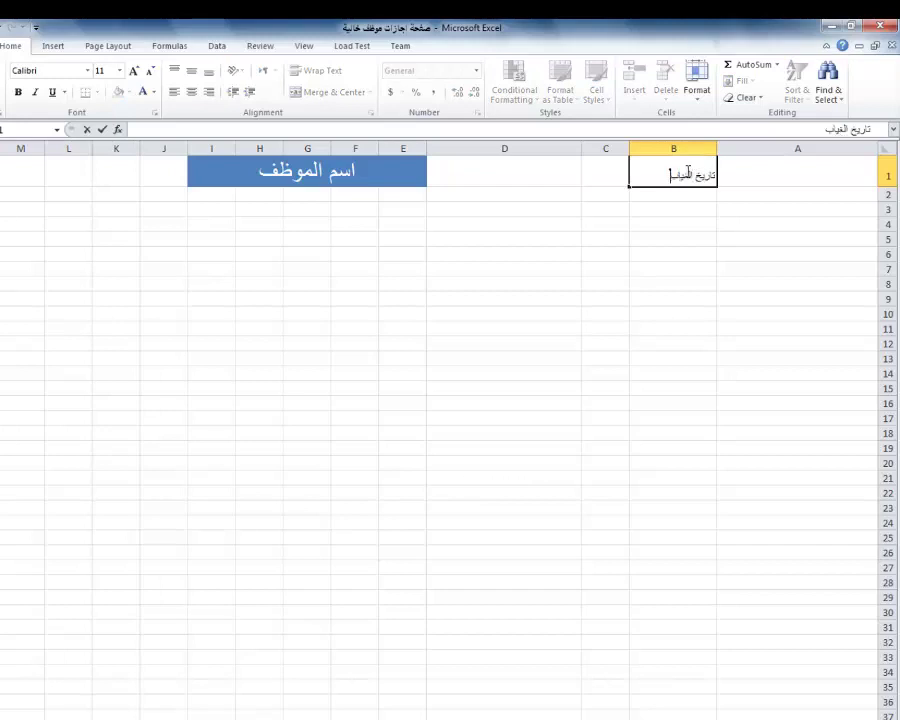
{"action": "left_click", "coordinate": [578, 148]}
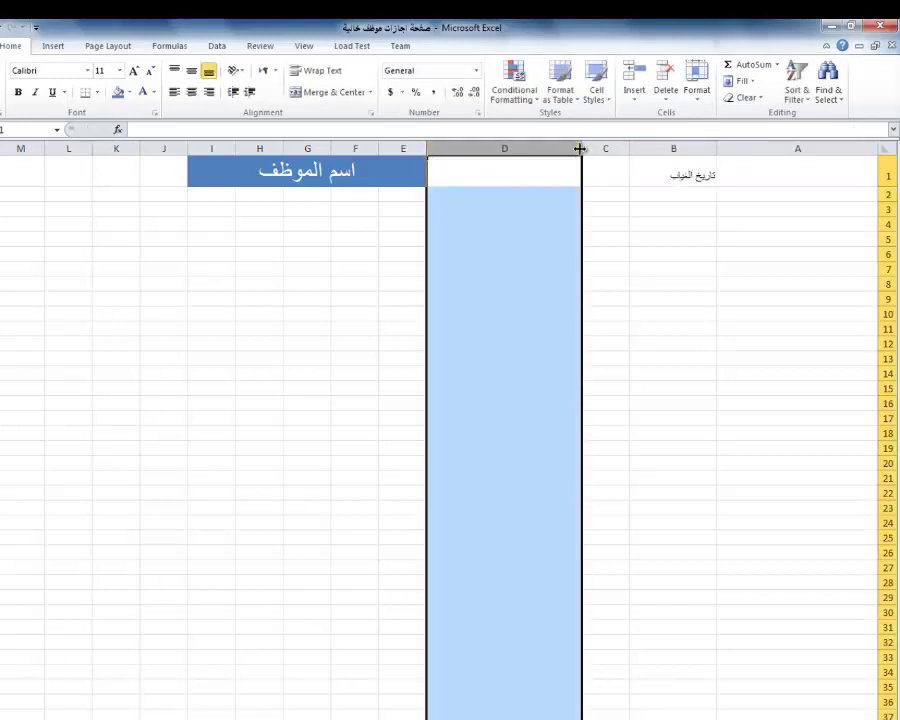
{"action": "left_click_drag", "start_coordinate": [580, 148], "coordinate": [450, 148]}
{"action": "left_click", "coordinate": [565, 175]}
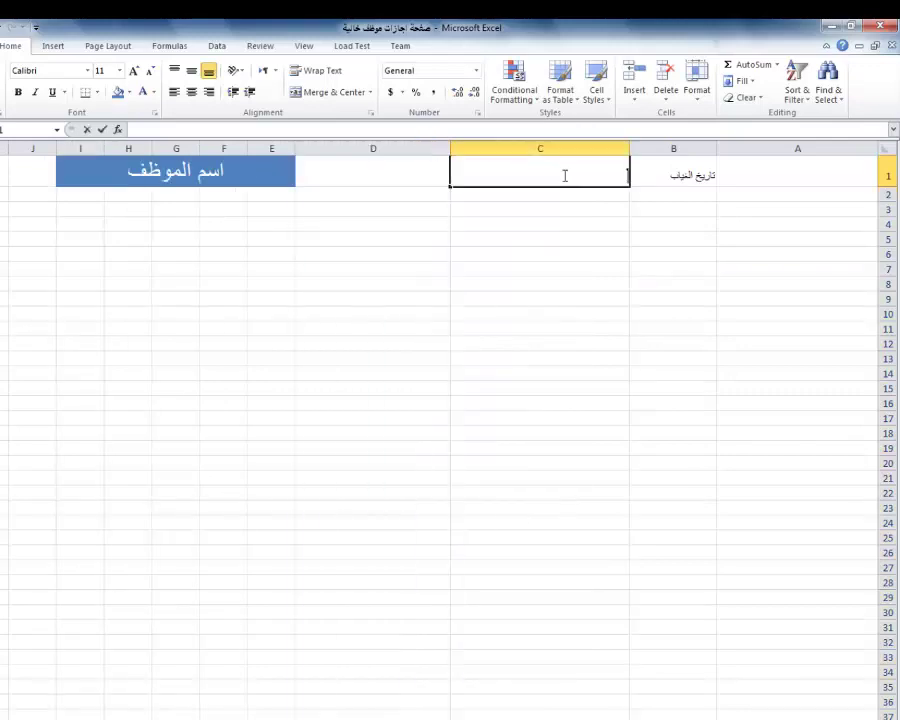
{"action": "type", "text": "مجموع ا"}
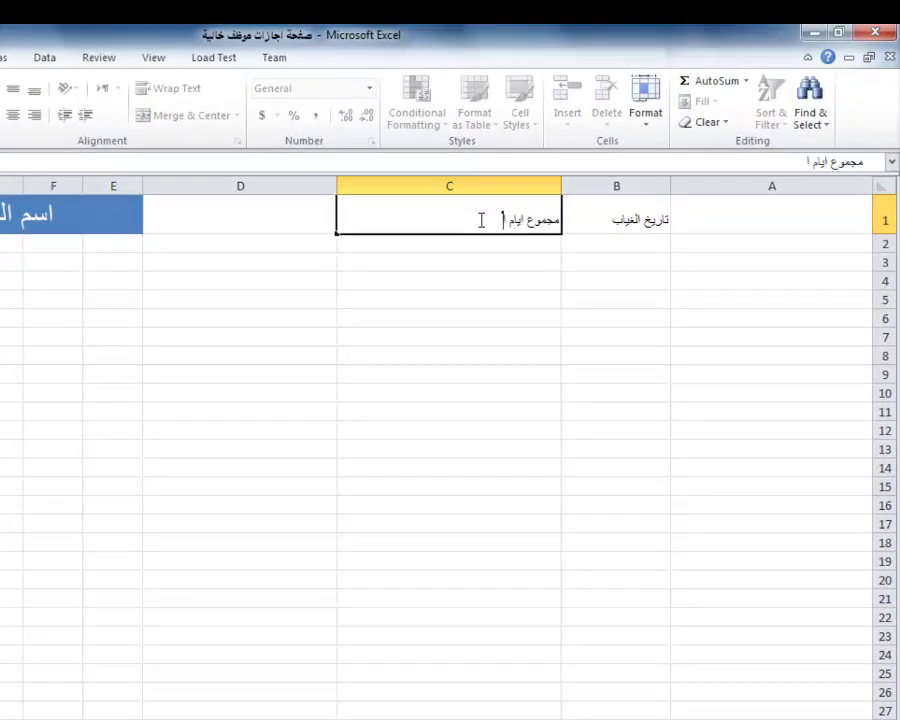
{"action": "type", "text": "ياب"}
{"action": "key", "text": "Return"}
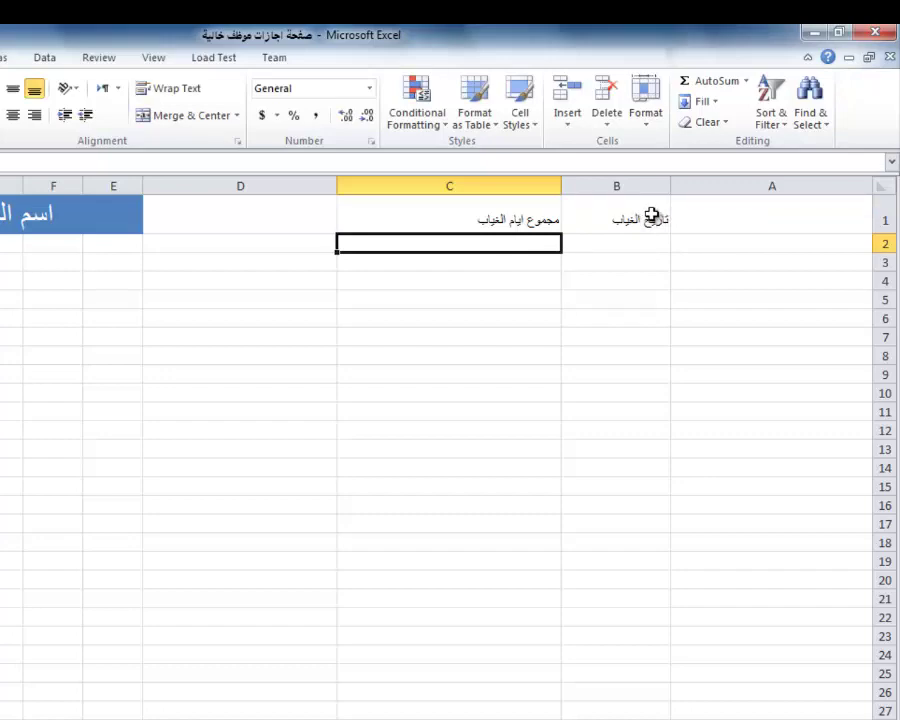
- Make the B1:C1 headers bold at size 22 and widen column B to fit
{"action": "left_click_drag", "start_coordinate": [652, 216], "coordinate": [480, 219]}
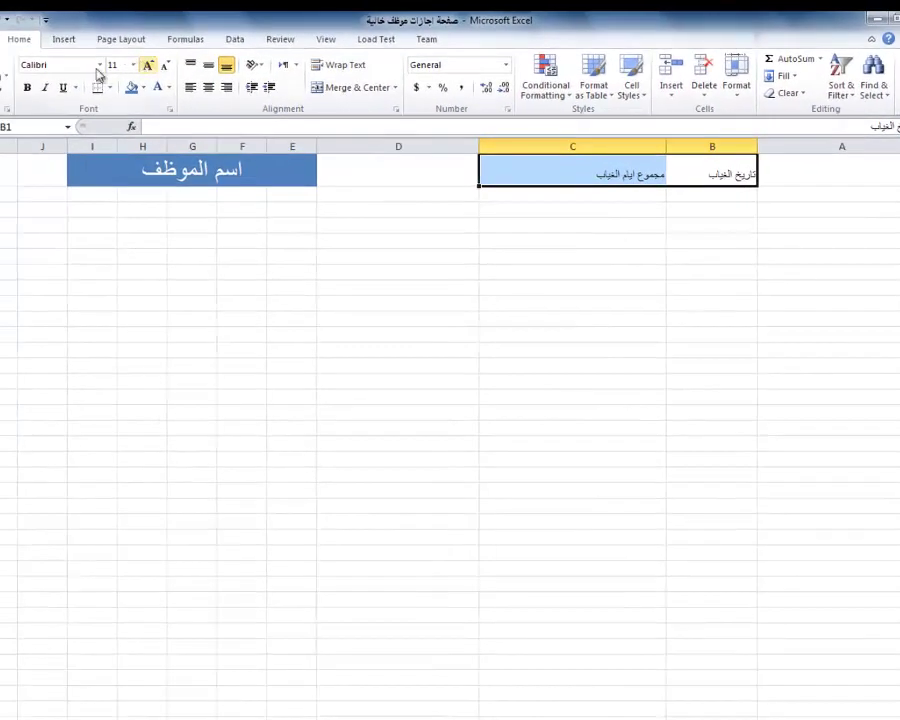
{"action": "left_click", "coordinate": [27, 87]}
{"action": "left_click", "coordinate": [133, 64]}
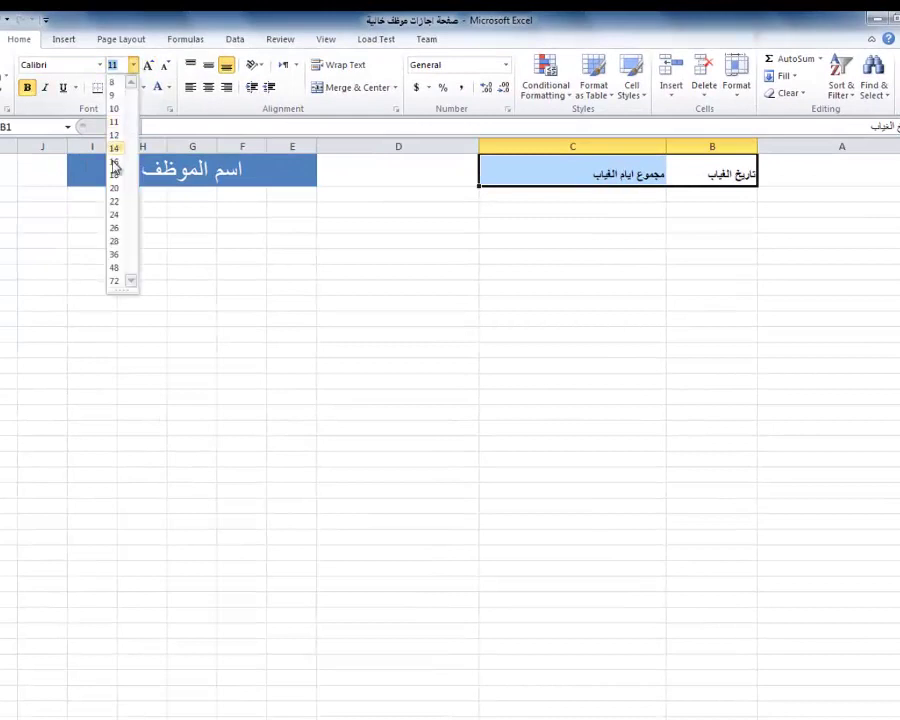
{"action": "left_click", "coordinate": [114, 201]}
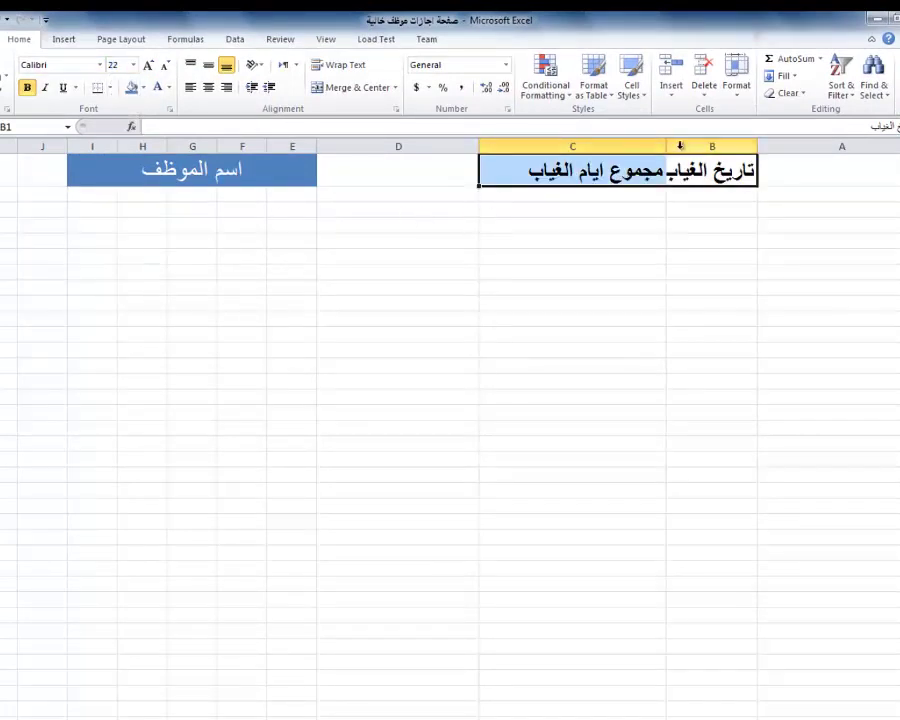
{"action": "left_click_drag", "start_coordinate": [665, 145], "coordinate": [562, 145]}
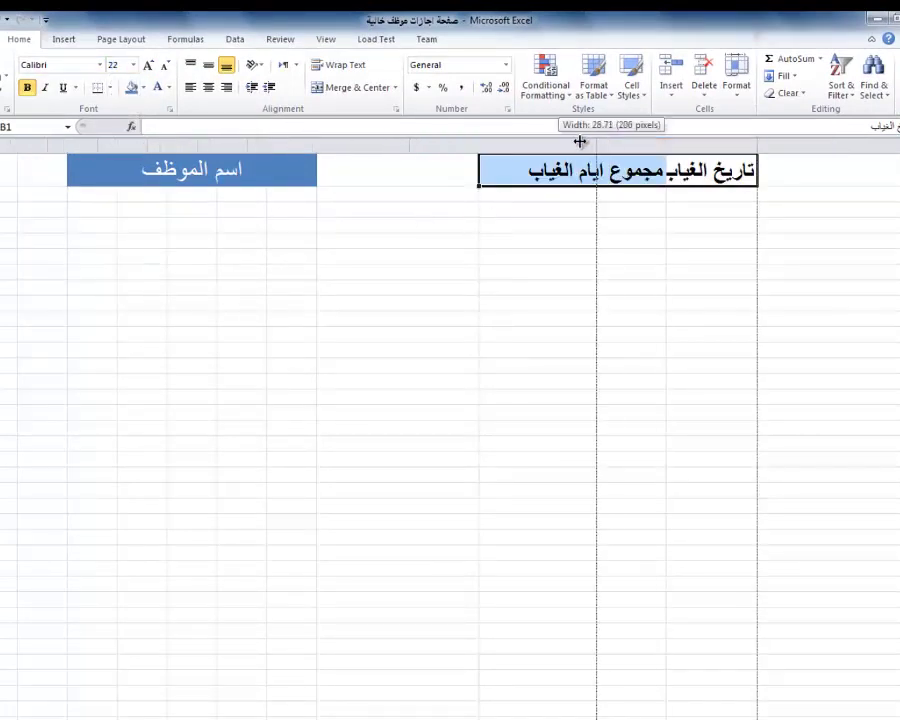
{"action": "double_click", "coordinate": [634, 196]}
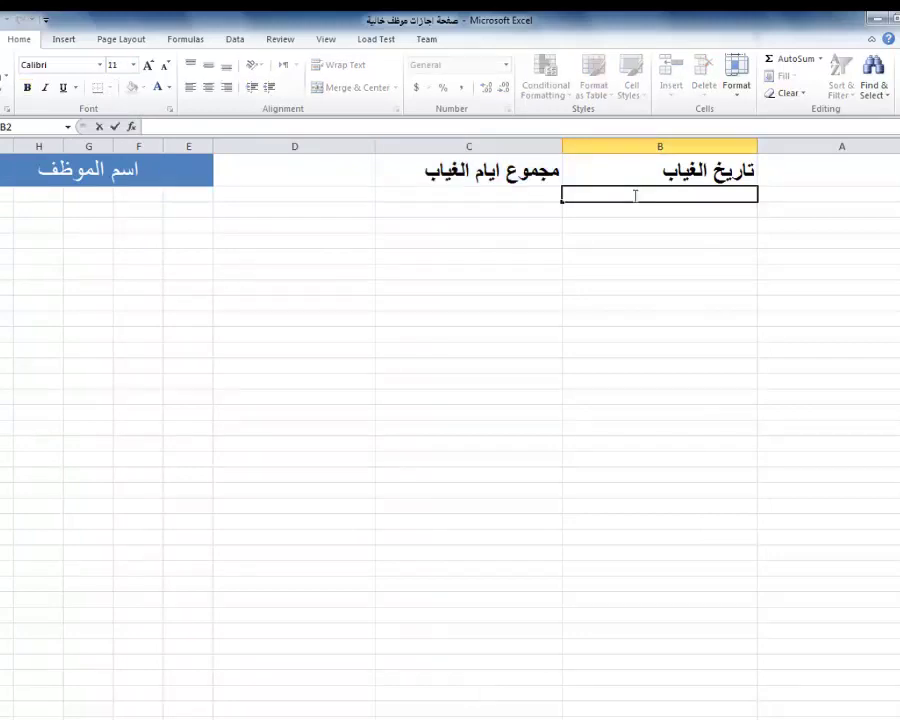
- Enter =TODAY() in B2 and =SUM(A:A) in C2
{"action": "type", "text": "="}
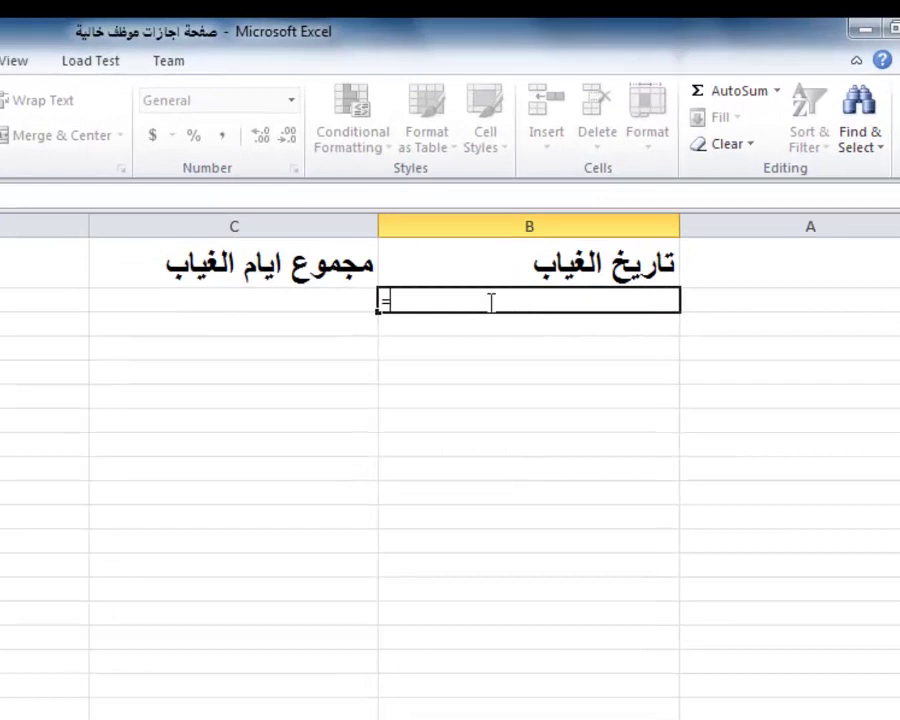
{"action": "type", "text": "today"}
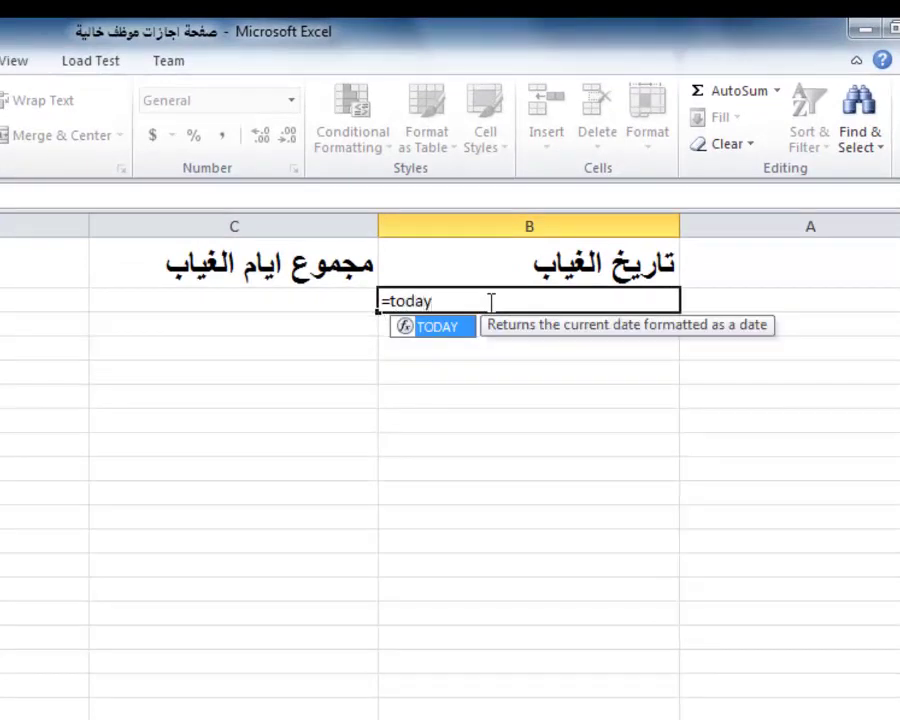
{"action": "type", "text": "("}
{"action": "key", "text": "Return"}
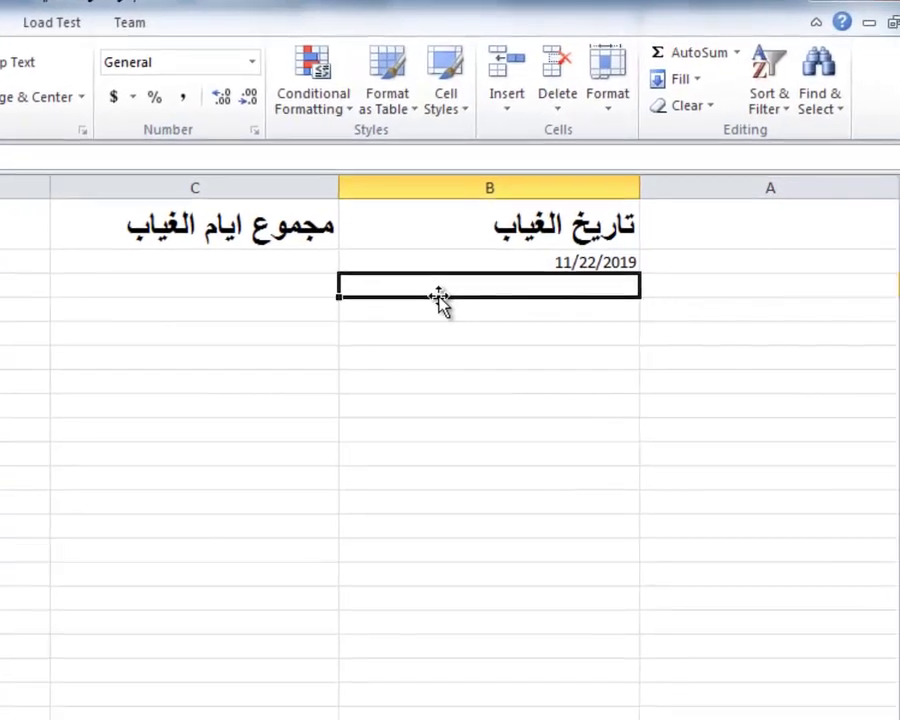
{"action": "double_click", "coordinate": [243, 263]}
{"action": "type", "text": "="}
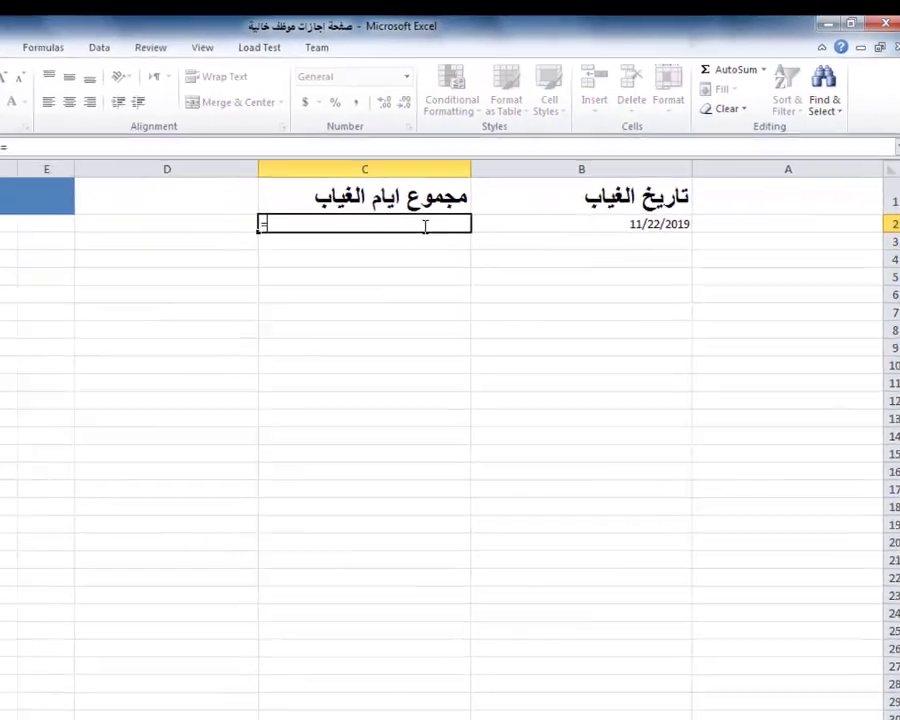
{"action": "type", "text": "sum"}
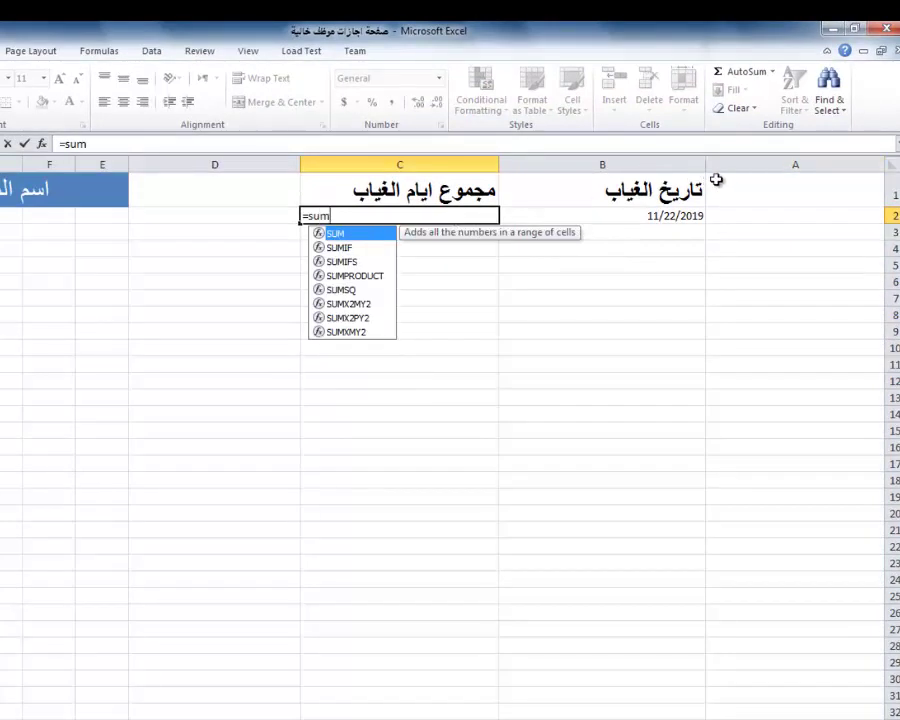
{"action": "type", "text": "("}
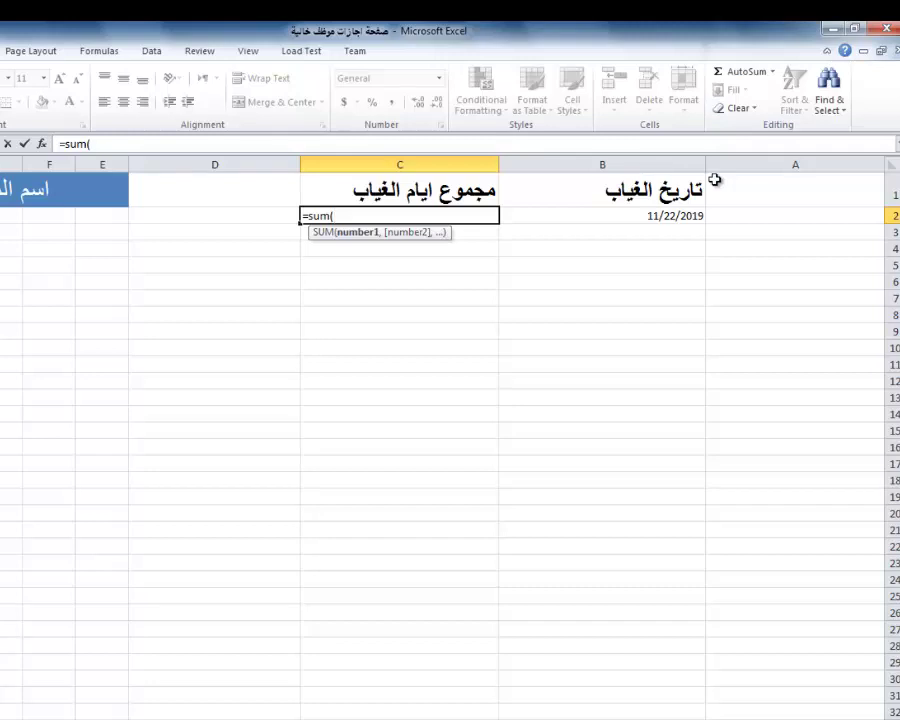
{"action": "left_click", "coordinate": [778, 177]}
{"action": "left_click", "coordinate": [777, 157]}
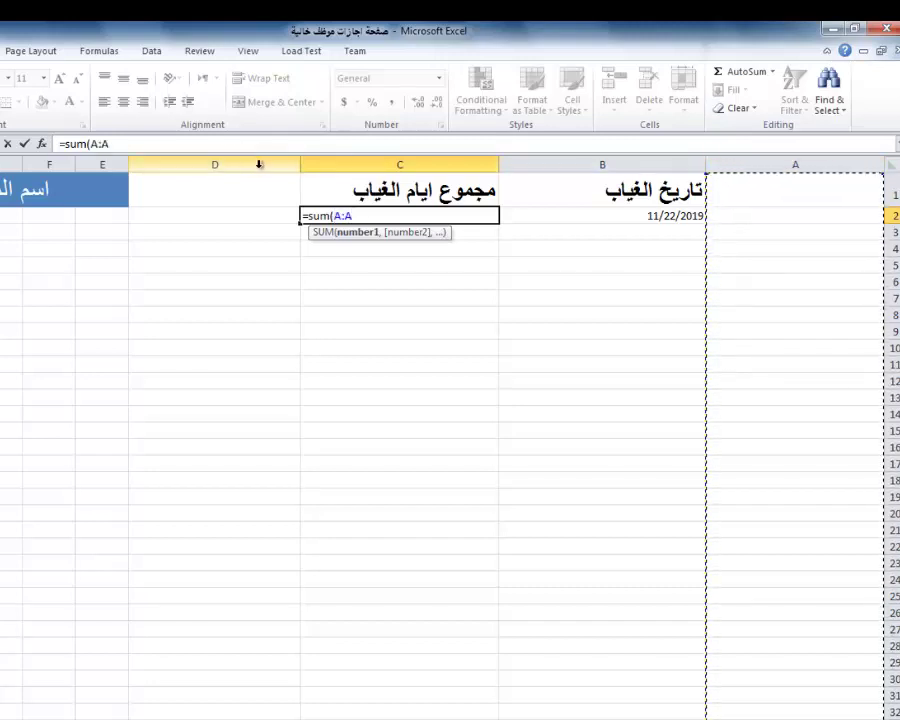
{"action": "left_click", "coordinate": [25, 144]}
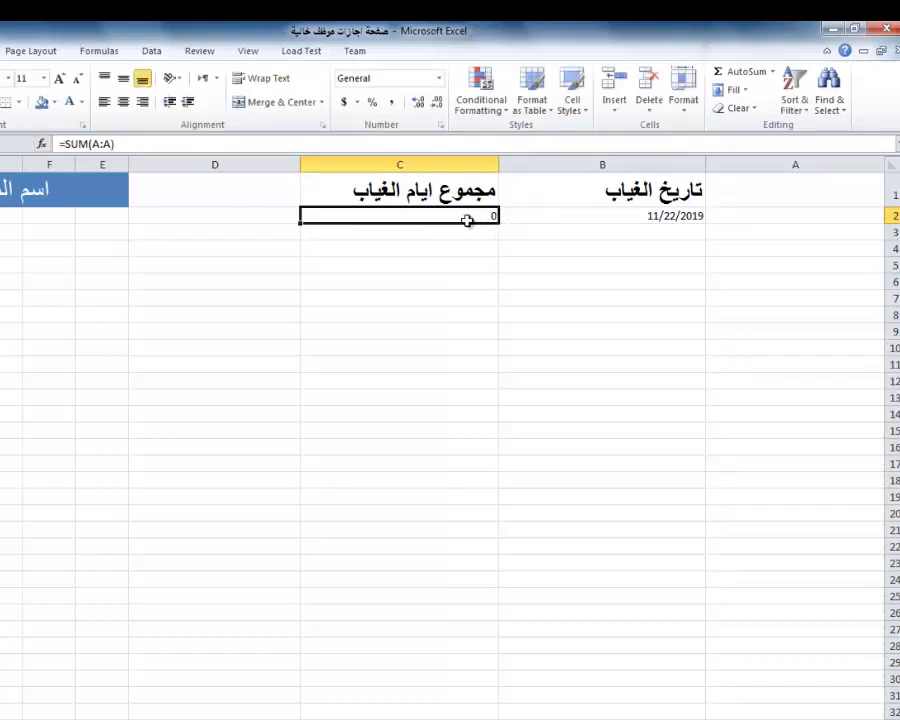
- Set B2:C2 to font size 26, then switch back to the سجل اجازات register workbook
{"action": "left_click_drag", "start_coordinate": [626, 216], "coordinate": [440, 217]}
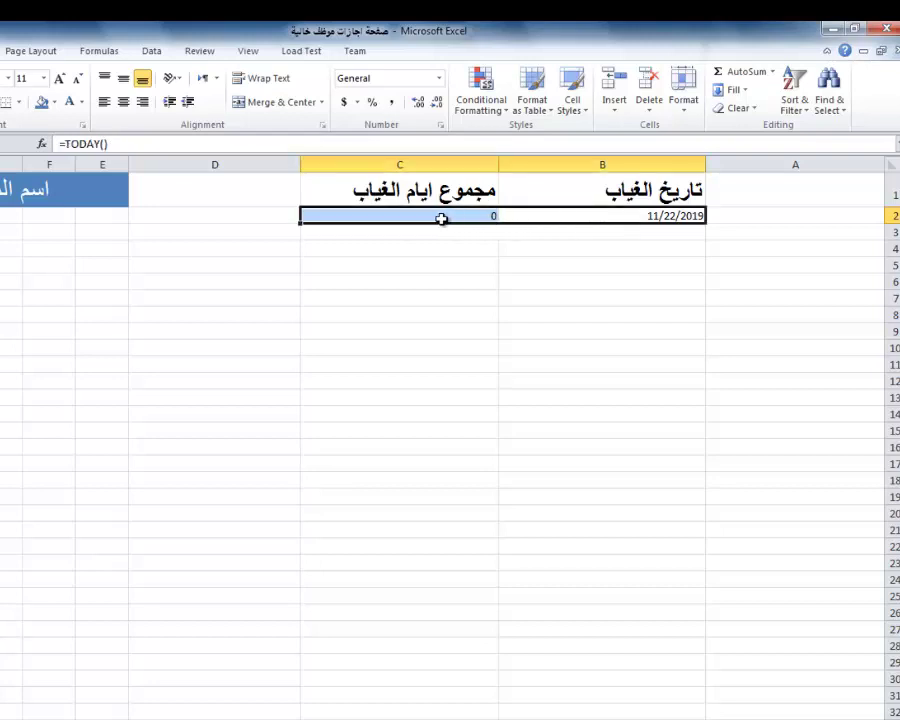
{"action": "left_click", "coordinate": [44, 79]}
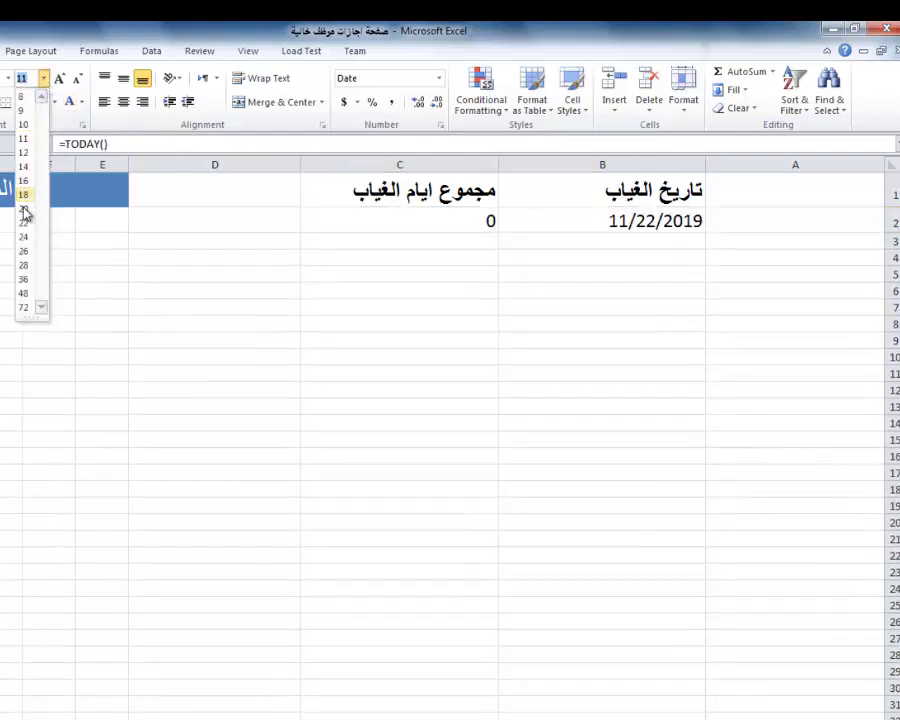
{"action": "left_click", "coordinate": [26, 252]}
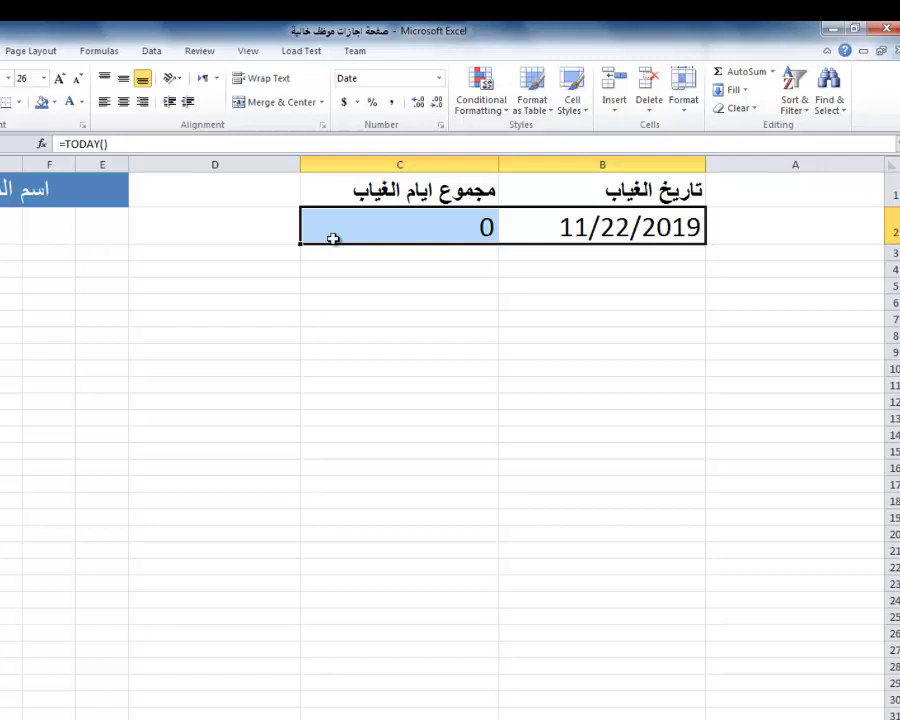
{"action": "key", "text": "ctrl+Tab"}
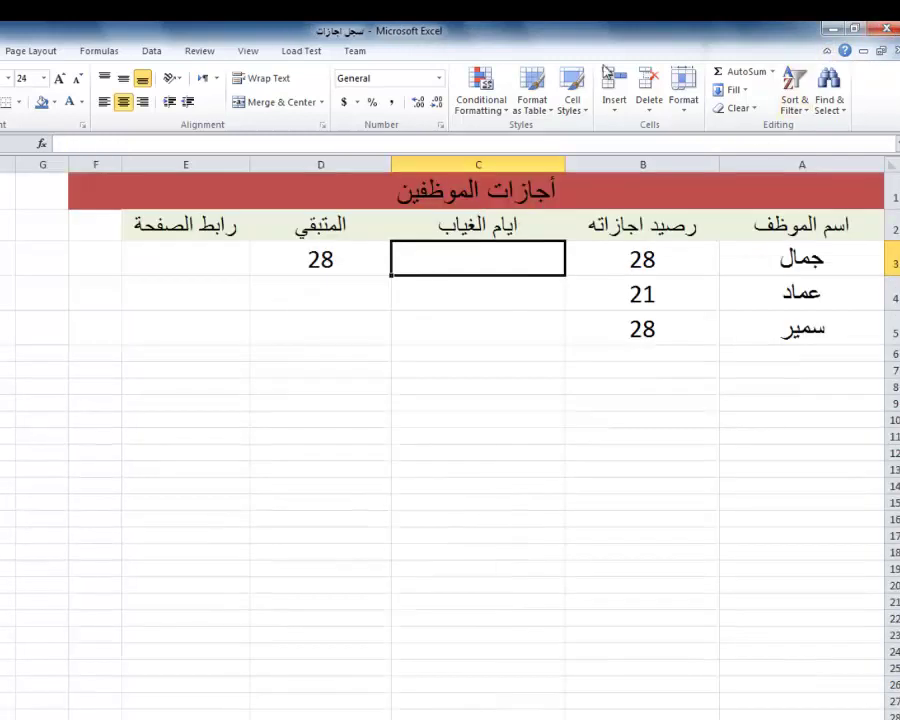
- In Explorer, copy and paste the blank employee workbook and rename the copy to the first employee's name
{"action": "left_click", "coordinate": [832, 30]}
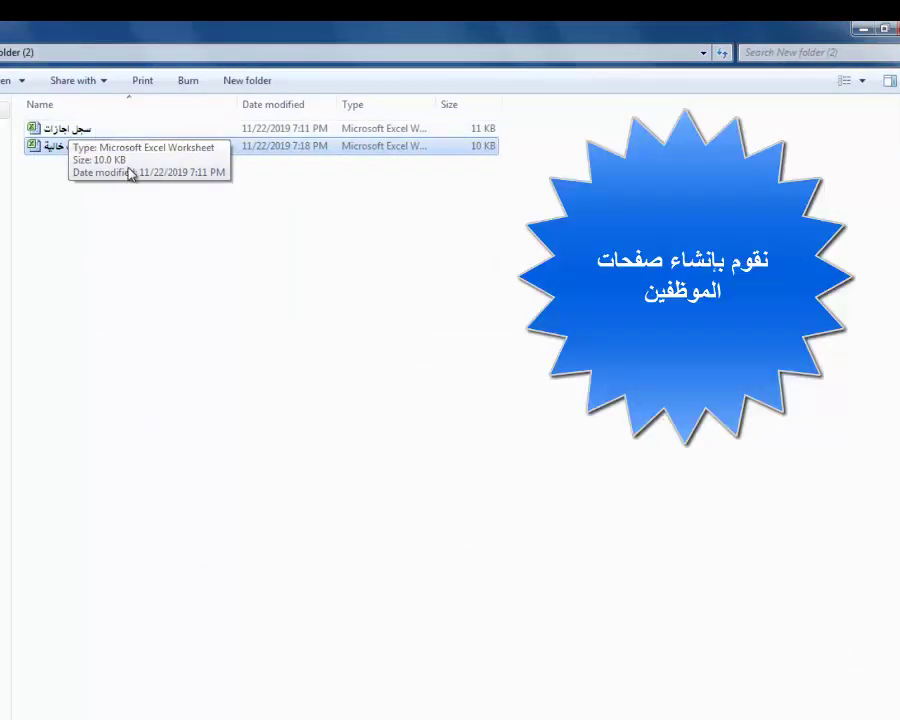
{"action": "left_click", "coordinate": [104, 150]}
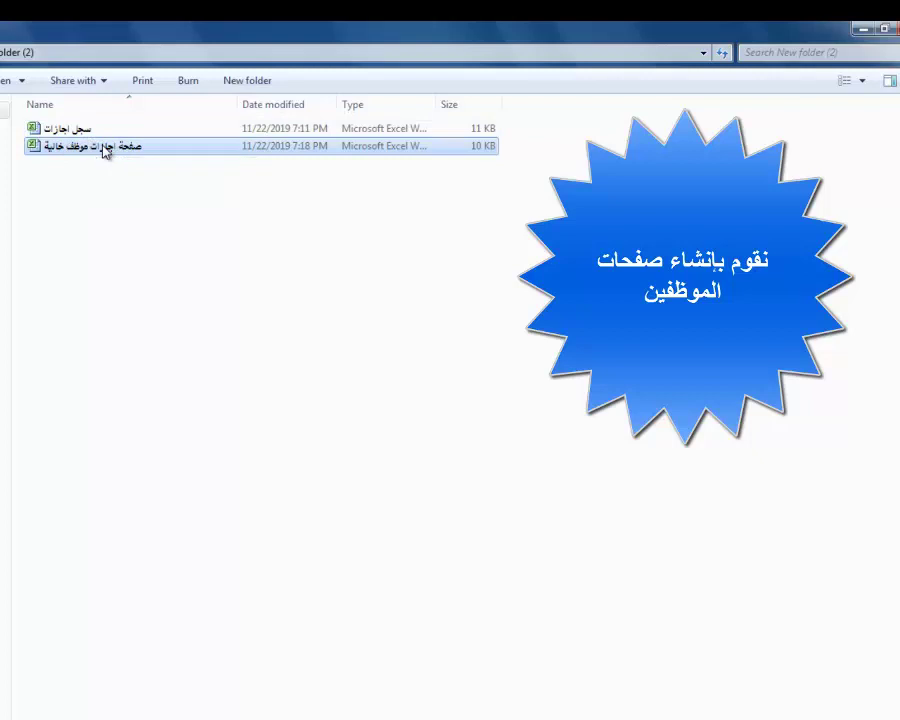
{"action": "right_click", "coordinate": [104, 150]}
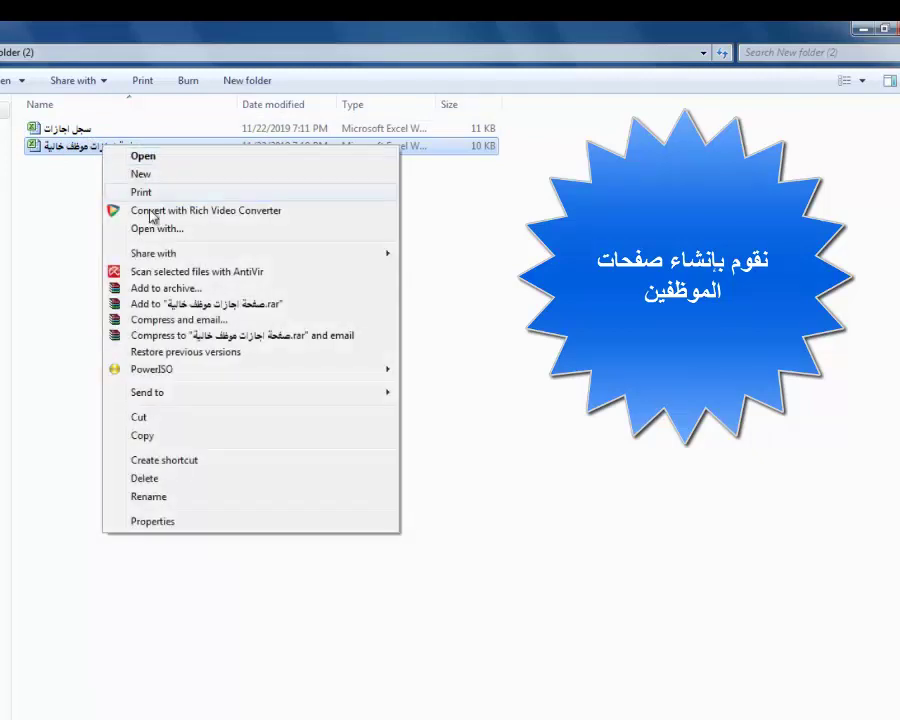
{"action": "left_click", "coordinate": [157, 438]}
{"action": "right_click", "coordinate": [157, 264]}
{"action": "left_click", "coordinate": [214, 380]}
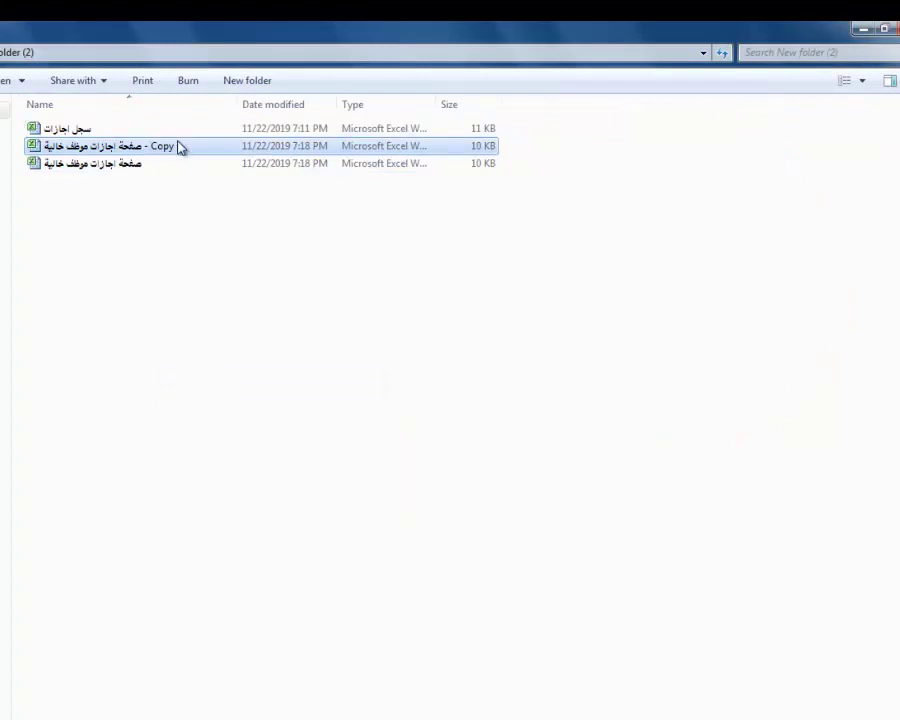
{"action": "right_click", "coordinate": [180, 147]}
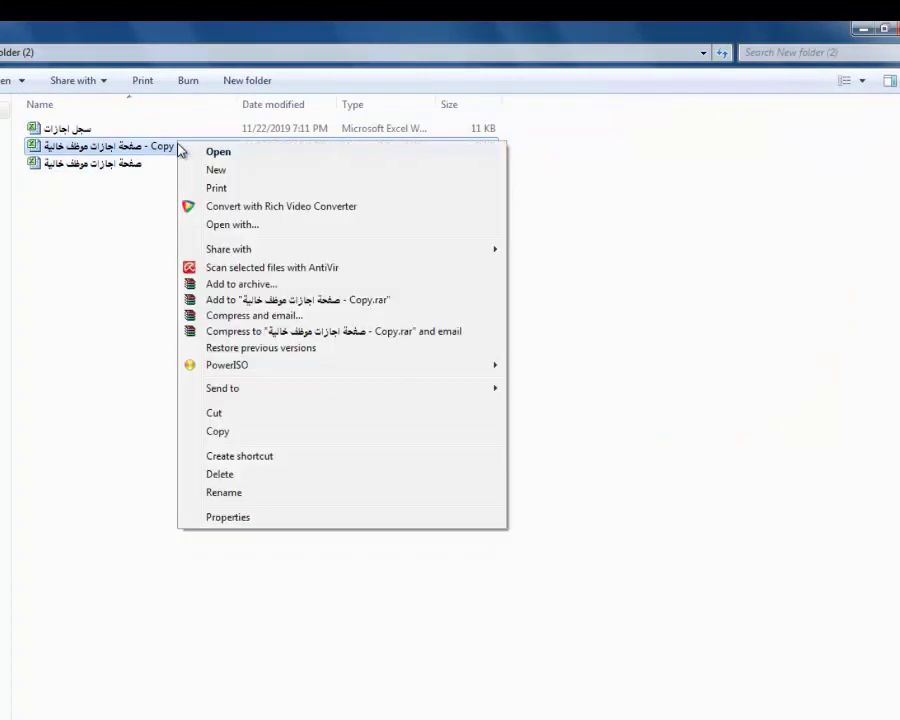
{"action": "left_click", "coordinate": [222, 493]}
{"action": "type", "text": "ج"}
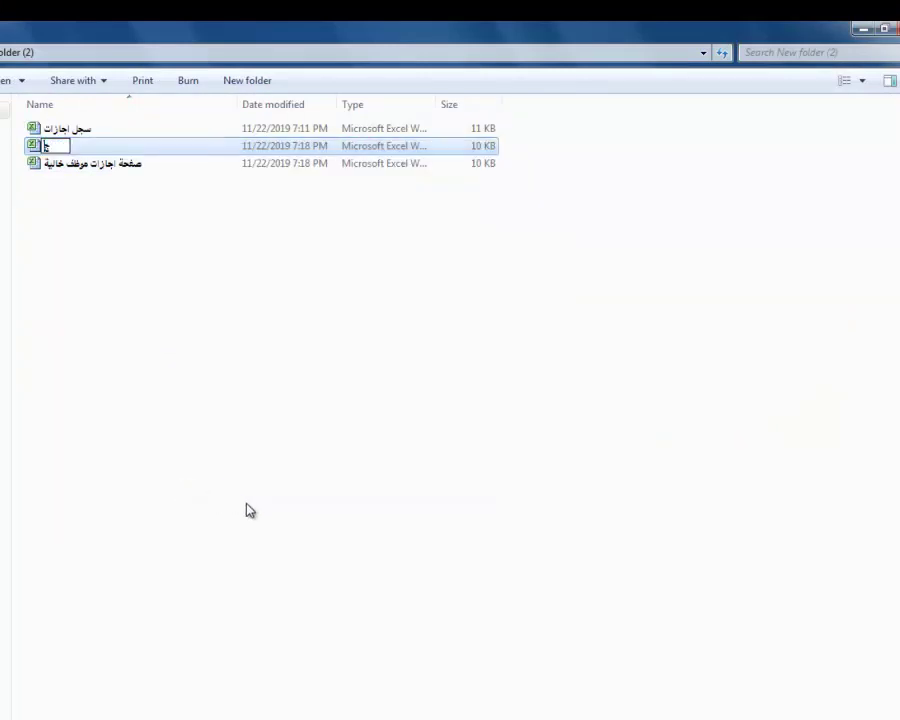
{"action": "type", "text": "مال"}
{"action": "key", "text": "Return"}
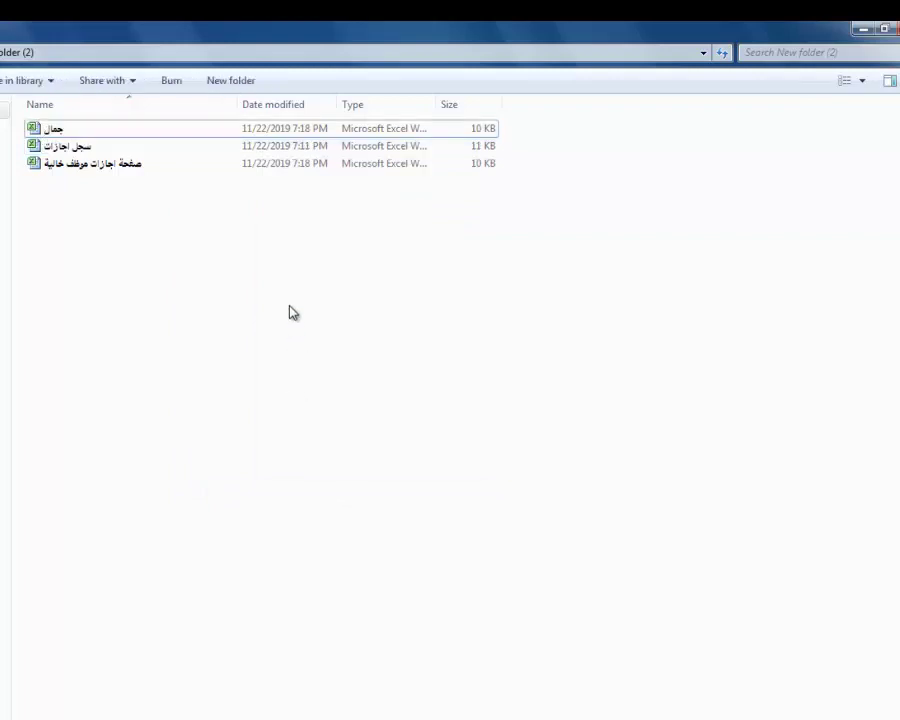
{"action": "left_click", "coordinate": [60, 132]}
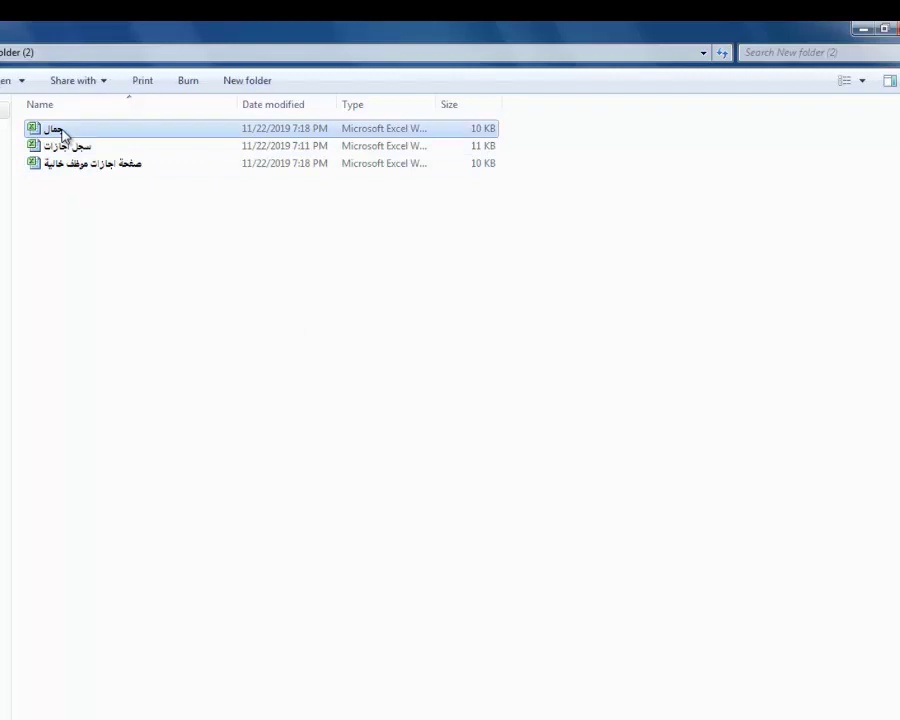
- Paste a copy of the blank template and rename it to the second employee's name
{"action": "left_click", "coordinate": [101, 166]}
{"action": "right_click", "coordinate": [101, 166]}
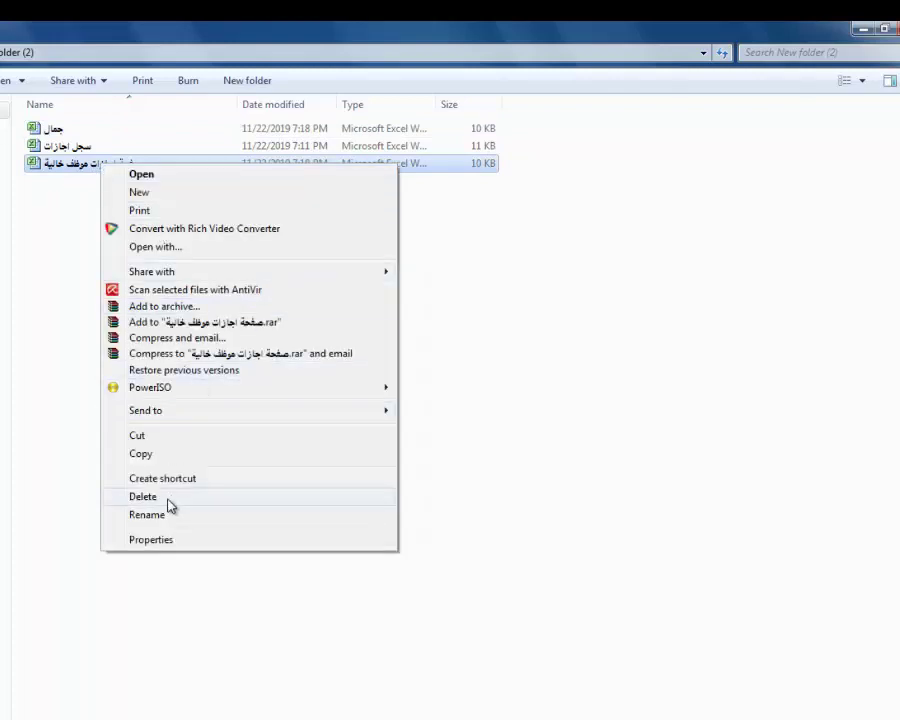
{"action": "left_click", "coordinate": [177, 454]}
{"action": "right_click", "coordinate": [204, 408]}
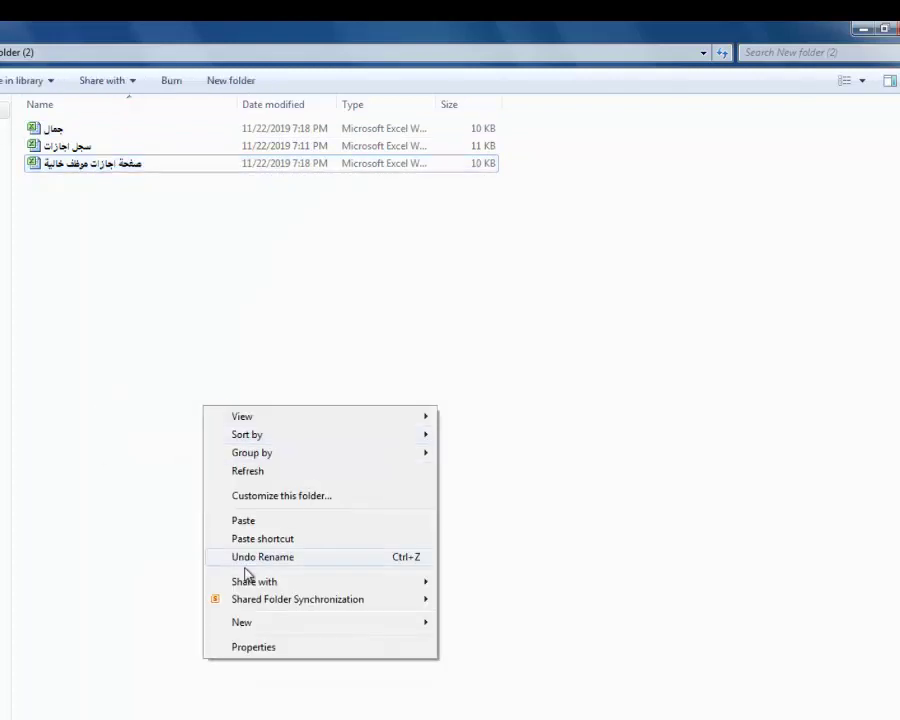
{"action": "left_click", "coordinate": [251, 523]}
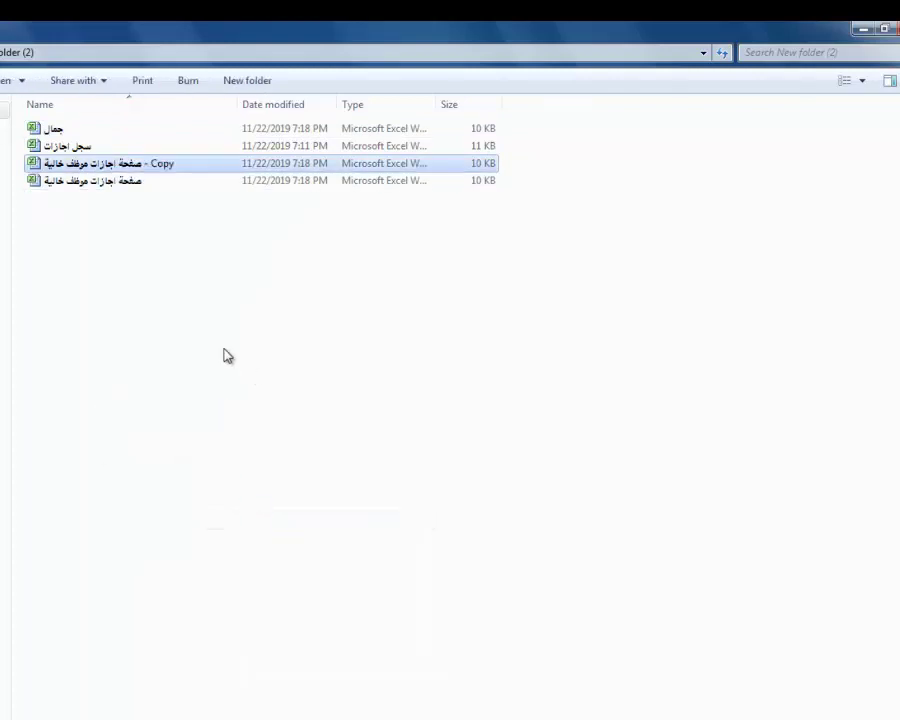
{"action": "right_click", "coordinate": [155, 168]}
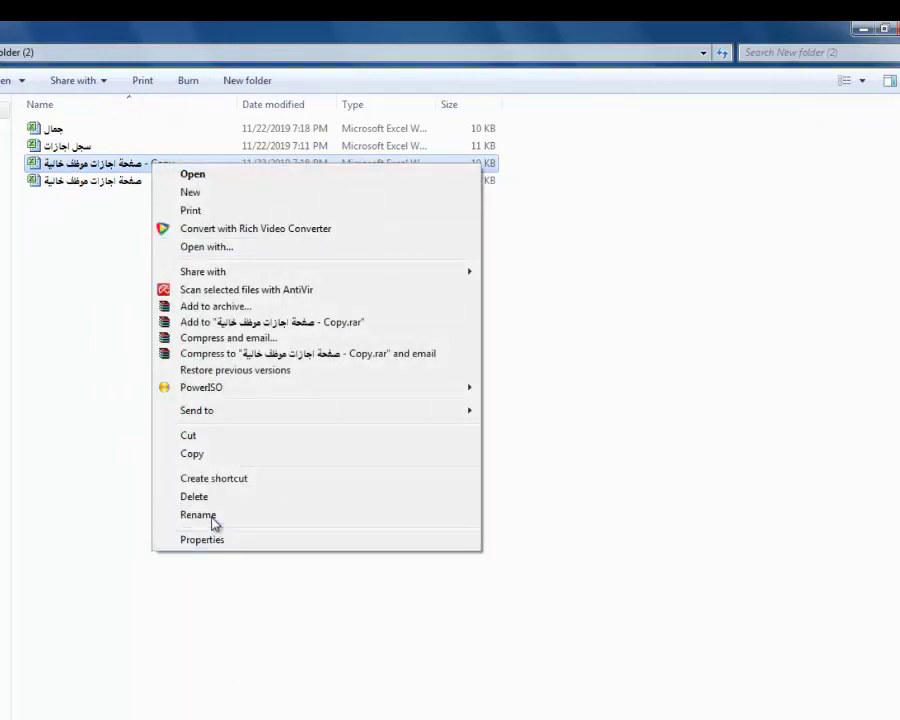
{"action": "left_click", "coordinate": [213, 516]}
{"action": "type", "text": "عما"}
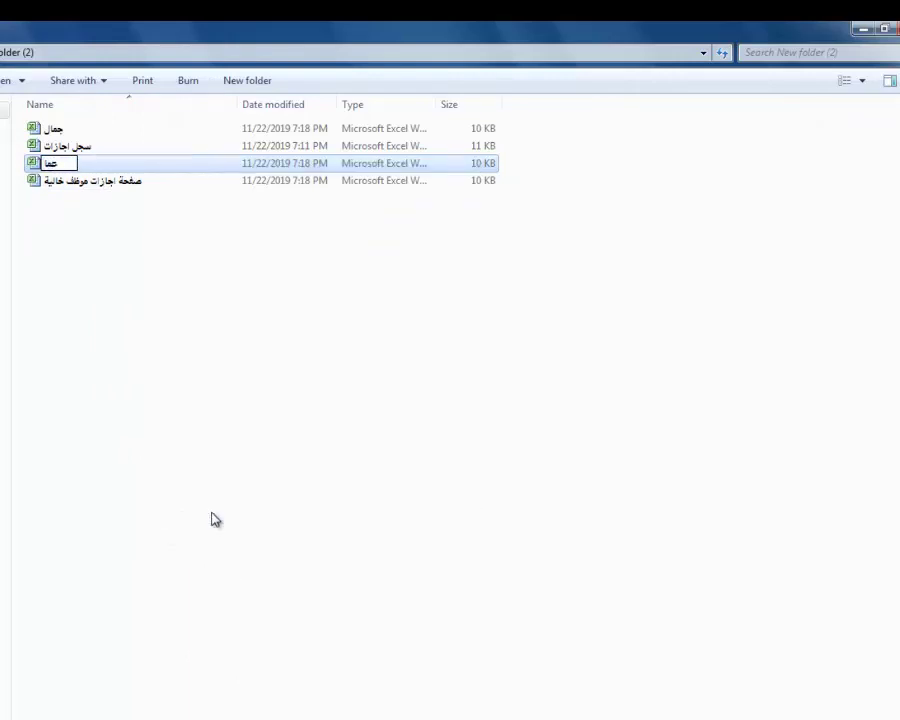
{"action": "type", "text": "د"}
{"action": "key", "text": "Return"}
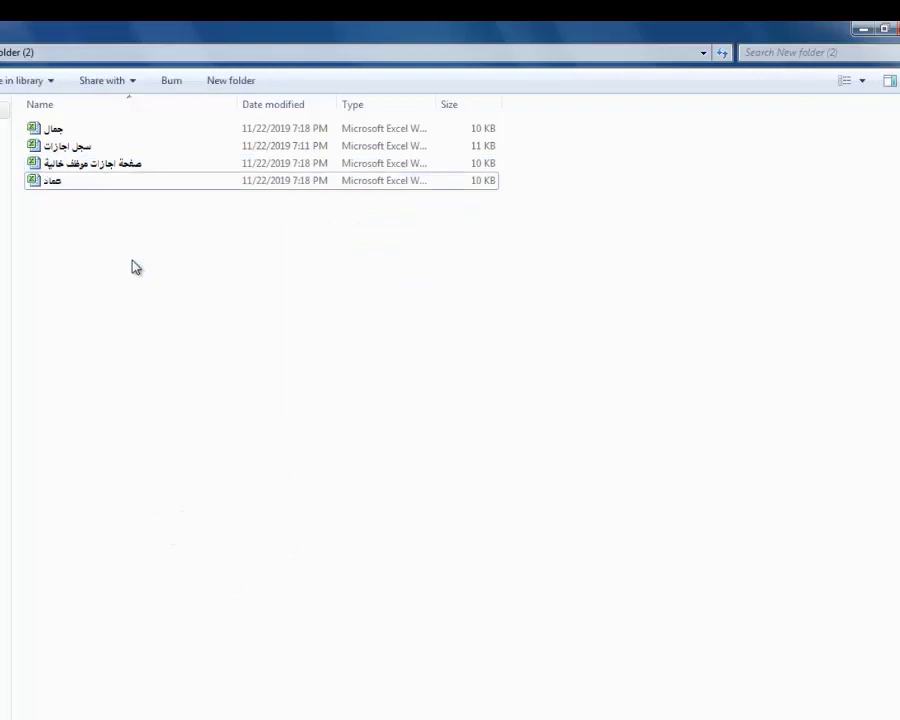
- Paste another template copy, rename it to the third employee's name, and bring up the register
{"action": "right_click", "coordinate": [133, 262]}
{"action": "mouse_move", "coordinate": [276, 481]}
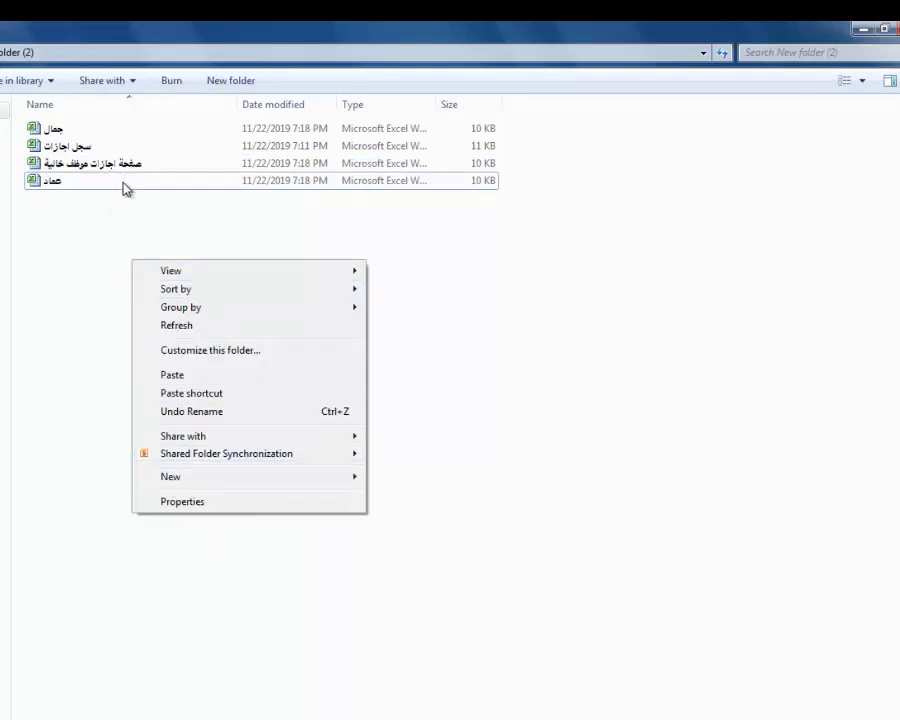
{"action": "left_click", "coordinate": [145, 212]}
{"action": "right_click", "coordinate": [145, 212]}
{"action": "left_click", "coordinate": [205, 321]}
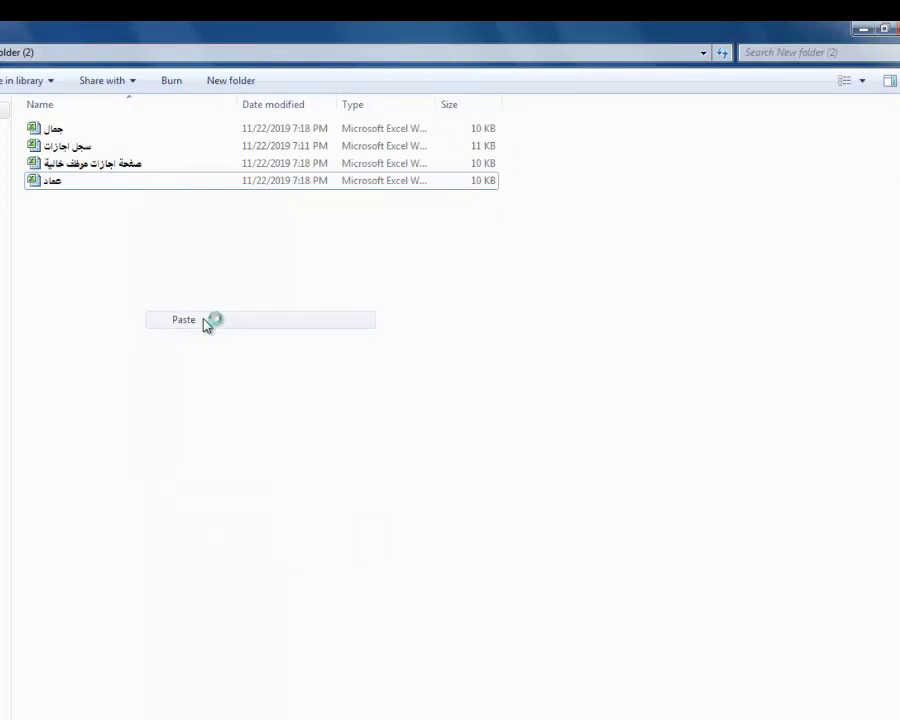
{"action": "right_click", "coordinate": [162, 162]}
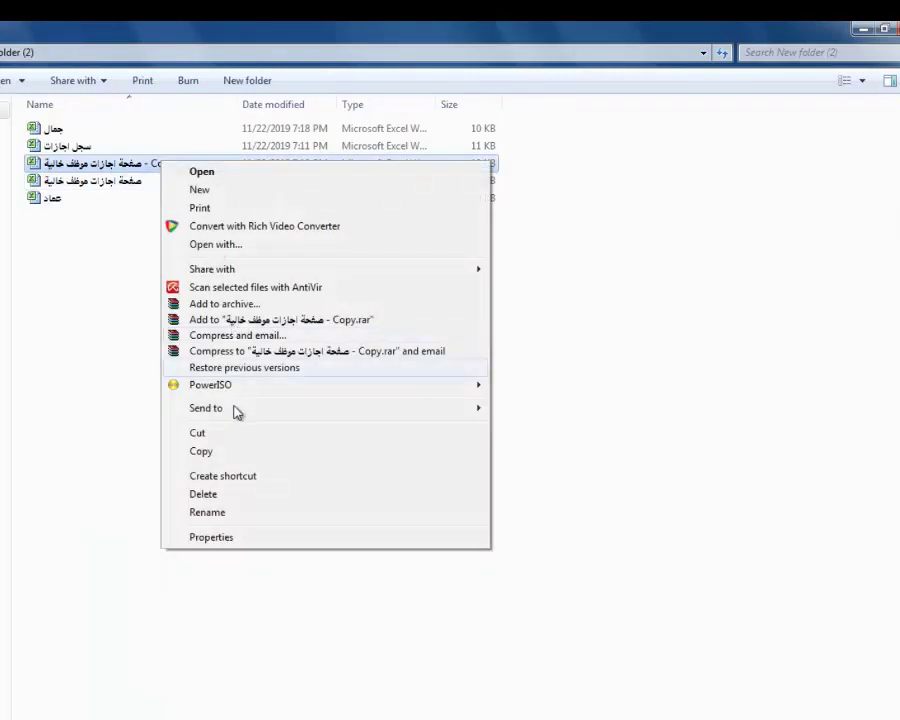
{"action": "left_click", "coordinate": [229, 513]}
{"action": "type", "text": "س"}
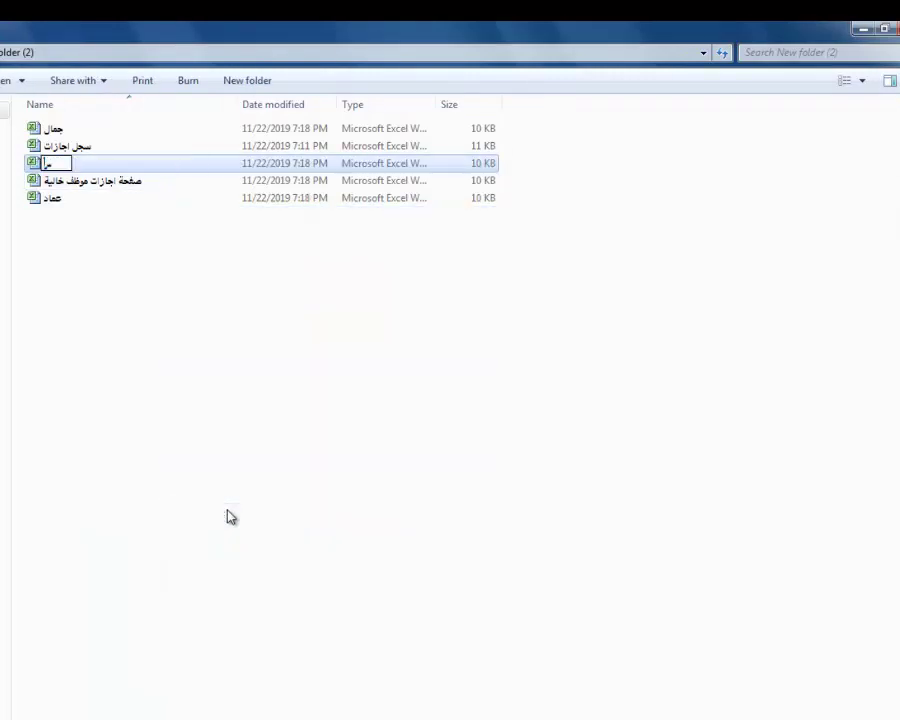
{"action": "type", "text": "مير"}
{"action": "left_click", "coordinate": [343, 369]}
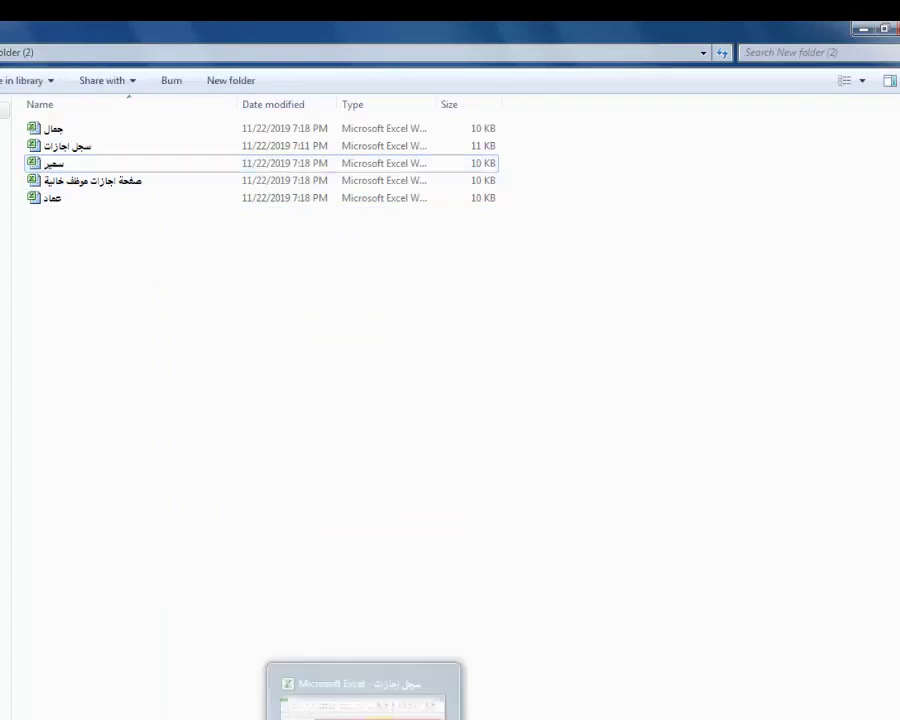
{"action": "left_click", "coordinate": [360, 695]}
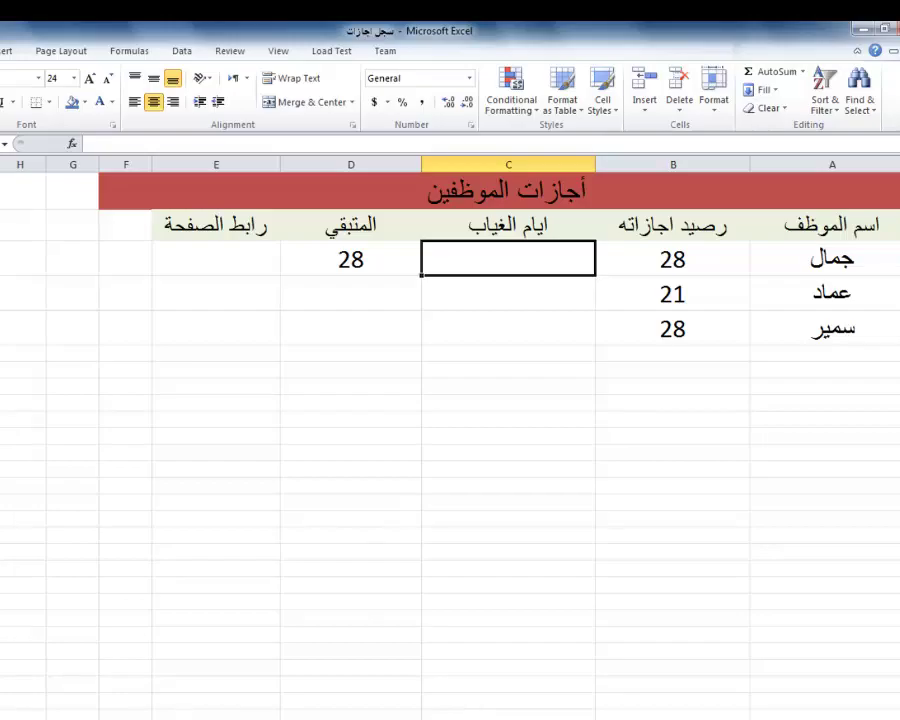
- Minimize the register and open the first employee's workbook, maximized
{"action": "left_click", "coordinate": [884, 28]}
{"action": "left_click", "coordinate": [692, 134]}
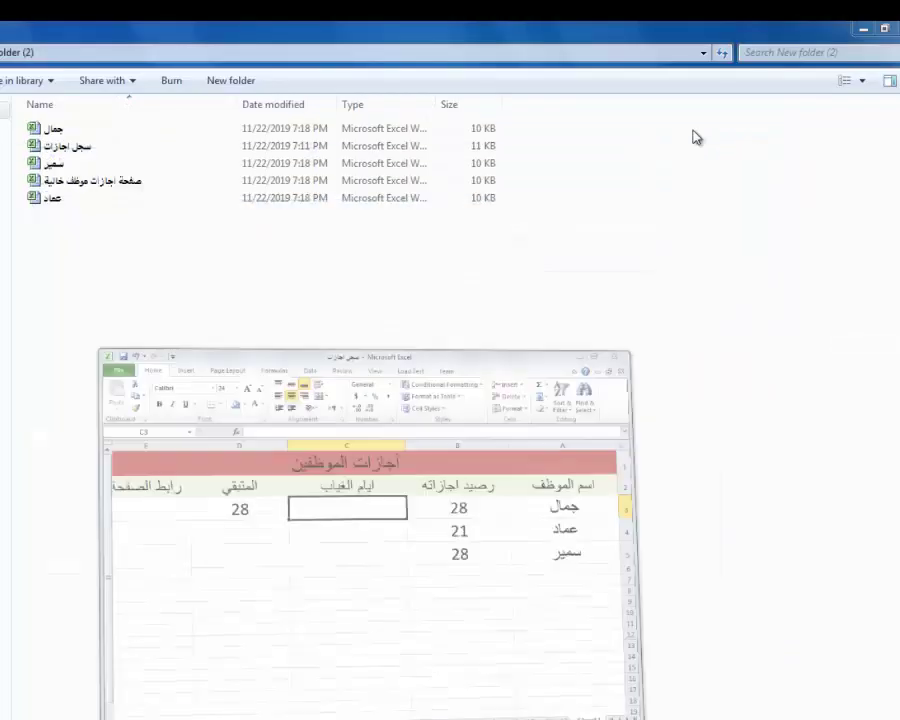
{"action": "double_click", "coordinate": [72, 132]}
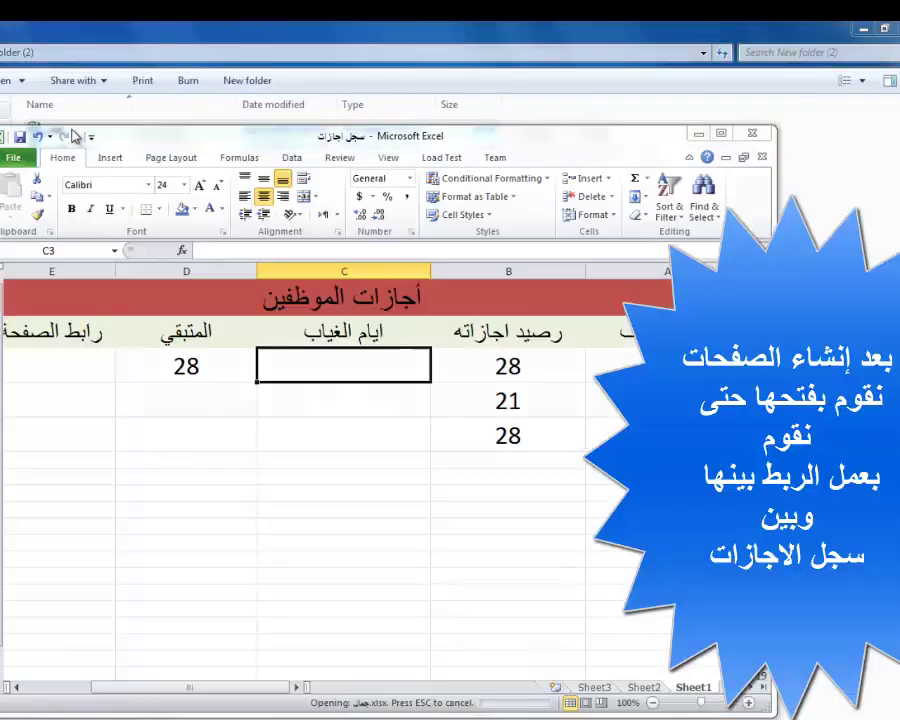
{"action": "left_click", "coordinate": [724, 135]}
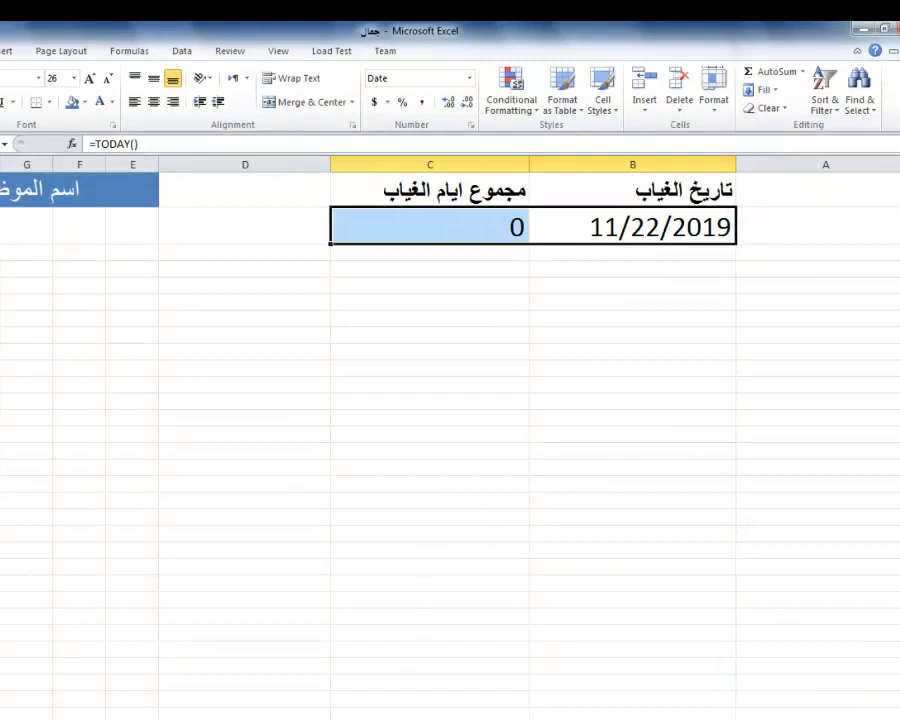
- Open the second and third employees' workbooks from the folder, then return to the register
{"action": "left_click", "coordinate": [364, 716]}
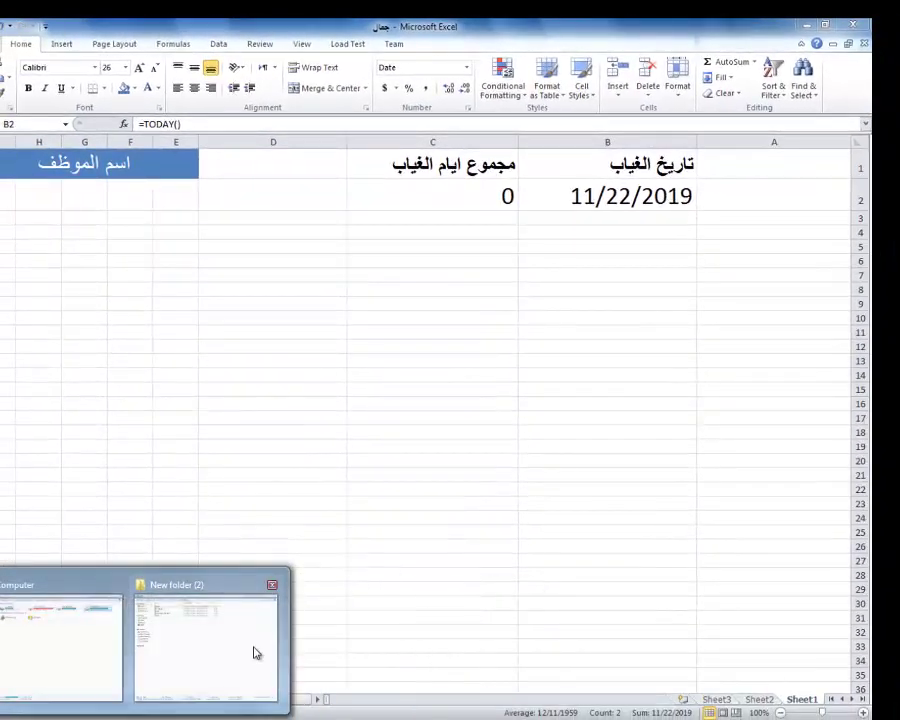
{"action": "left_click", "coordinate": [250, 651]}
{"action": "double_click", "coordinate": [106, 172]}
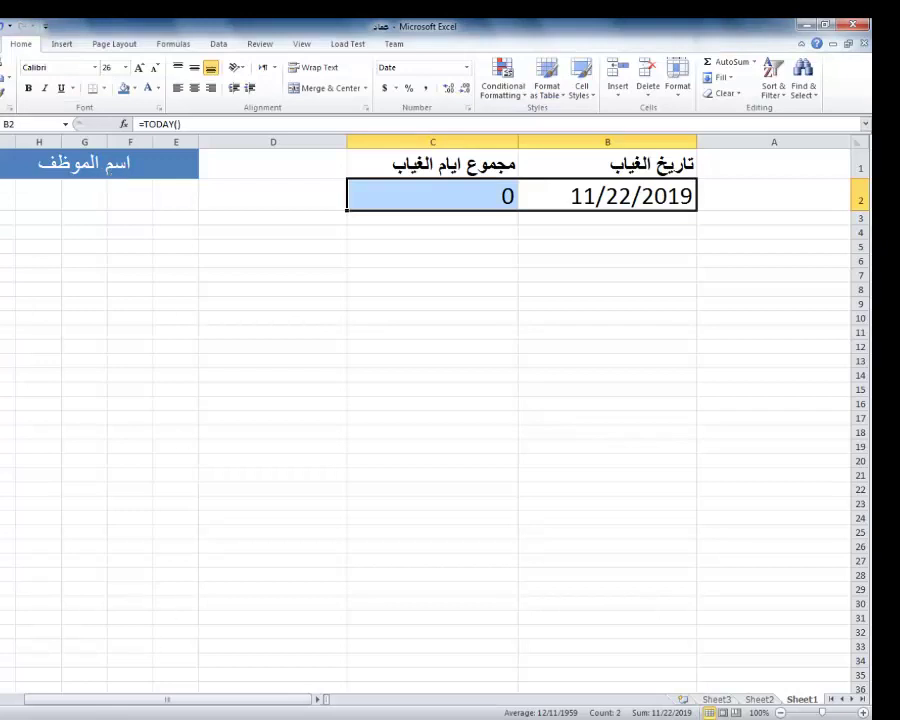
{"action": "mouse_move", "coordinate": [150, 705]}
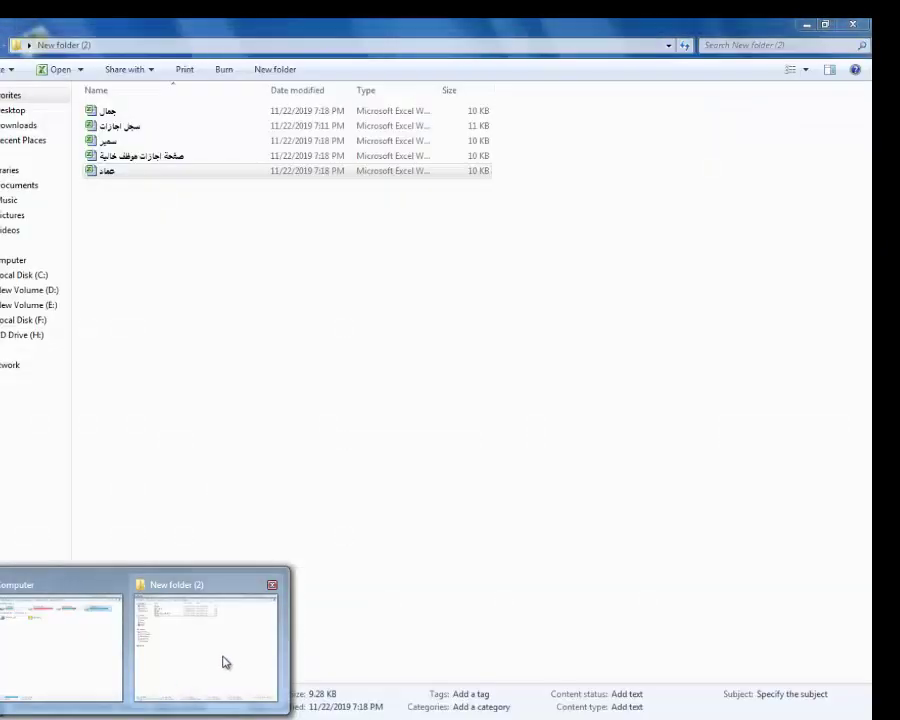
{"action": "left_click", "coordinate": [225, 663]}
{"action": "double_click", "coordinate": [120, 141]}
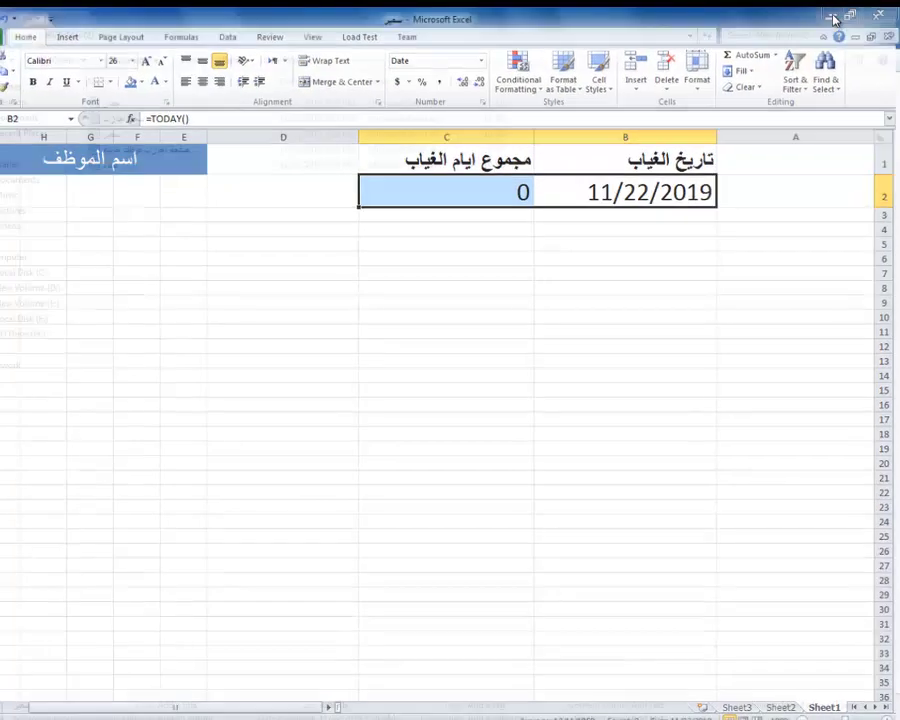
{"action": "left_click", "coordinate": [835, 18]}
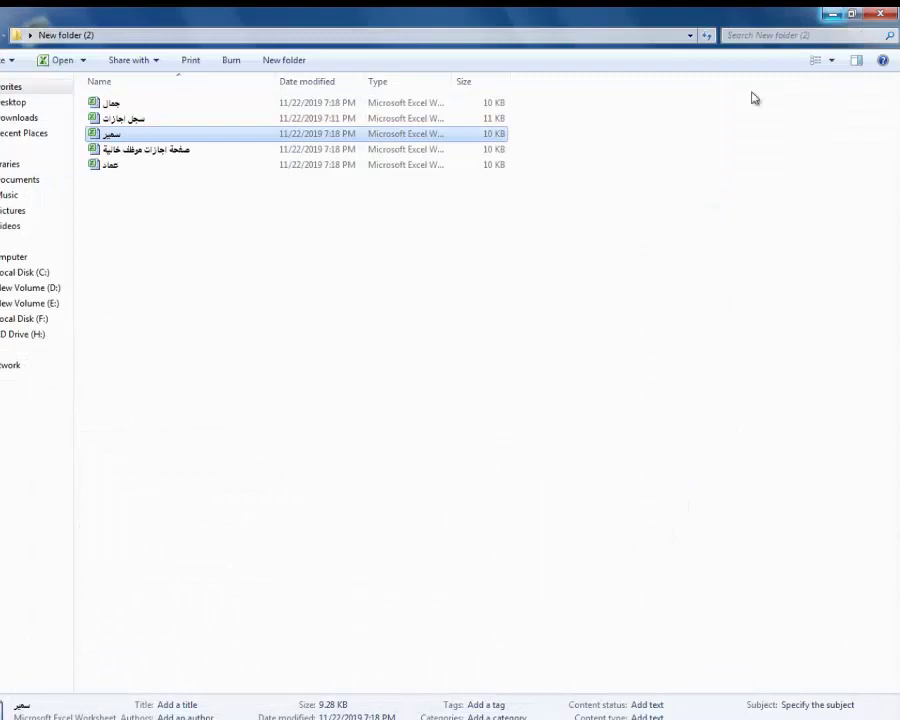
{"action": "mouse_move", "coordinate": [388, 716]}
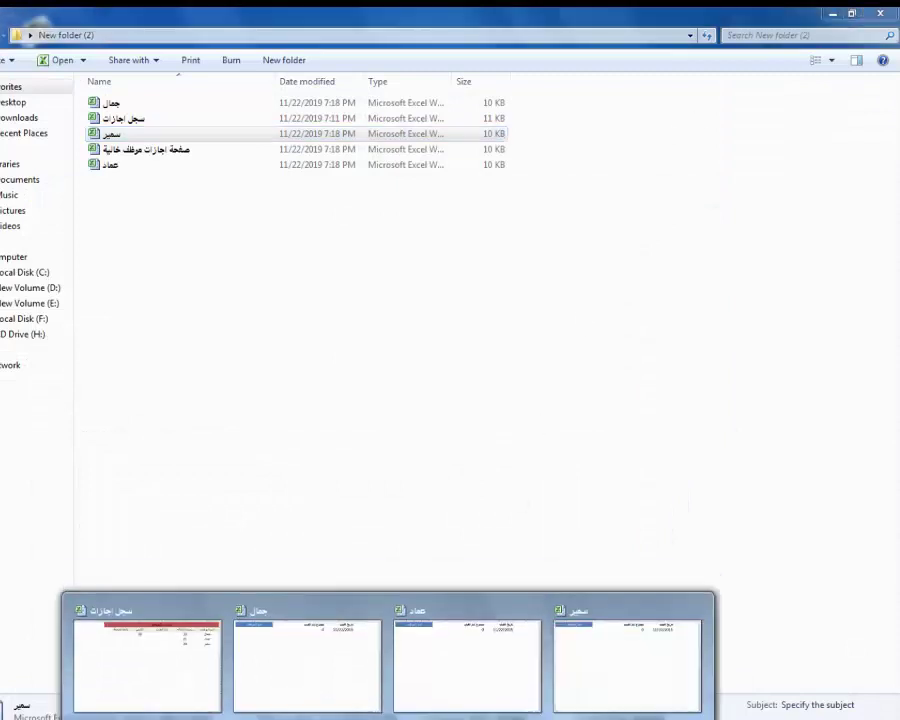
{"action": "left_click", "coordinate": [187, 679]}
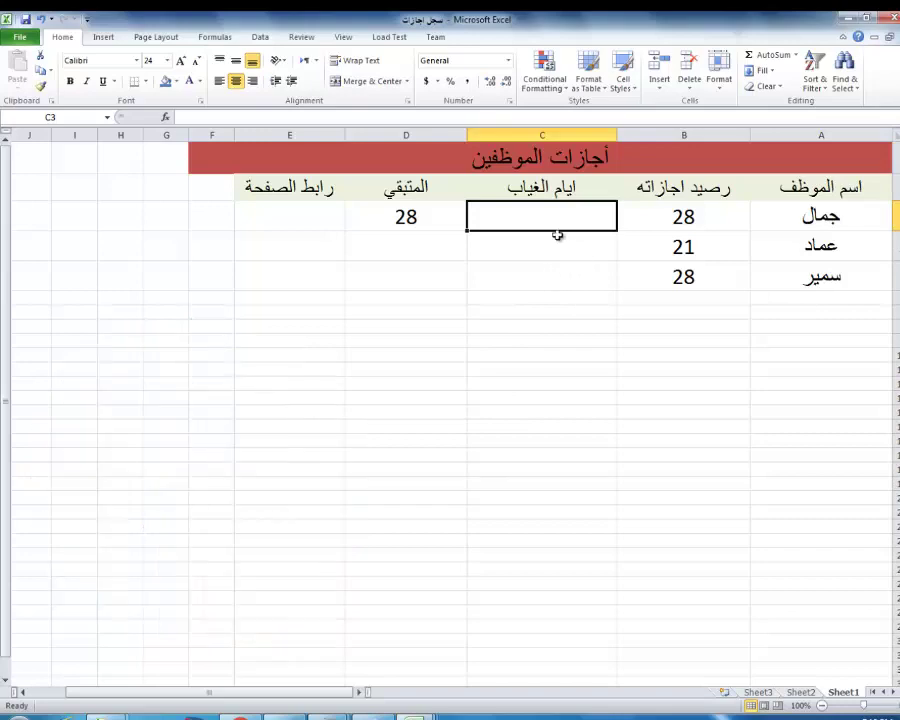
- Add a workbook connection to the first employee's file in Desktop\New folder (2), using Sheet1$
{"action": "left_click", "coordinate": [268, 38]}
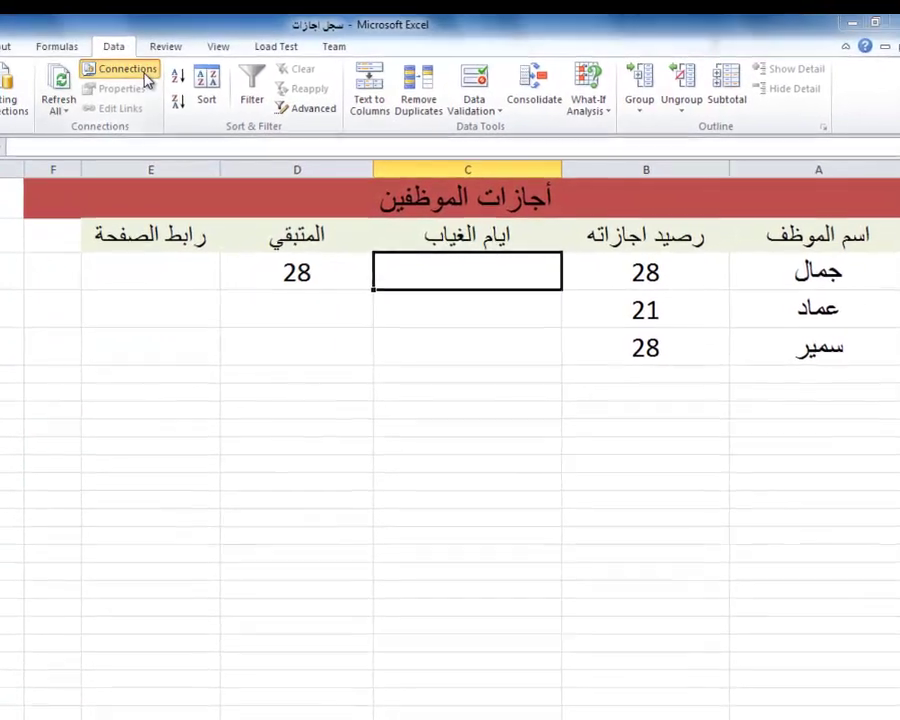
{"action": "left_click", "coordinate": [140, 70]}
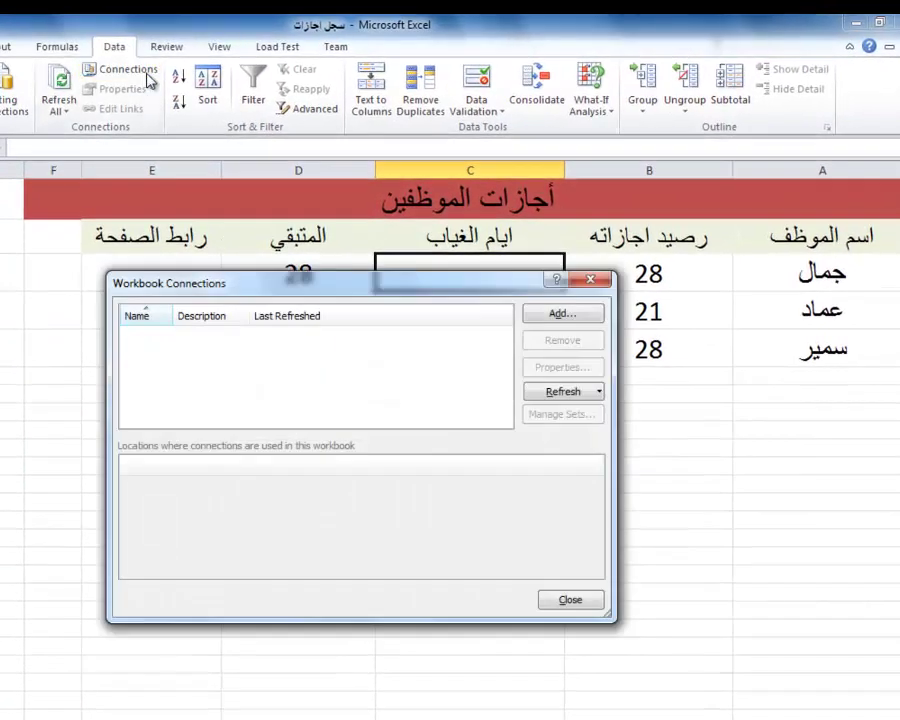
{"action": "left_click", "coordinate": [562, 314]}
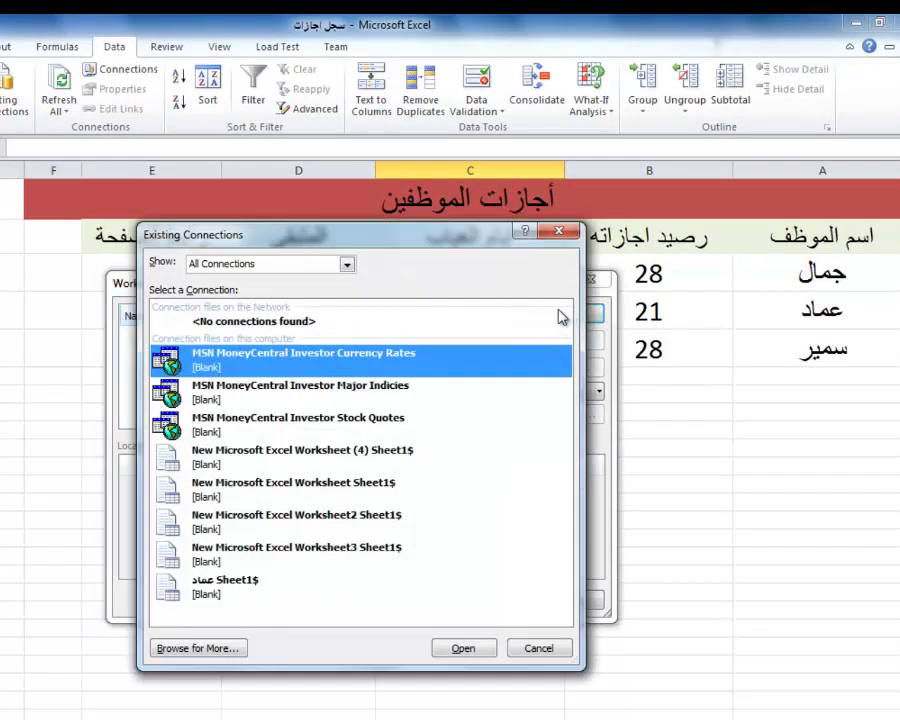
{"action": "left_click", "coordinate": [200, 648]}
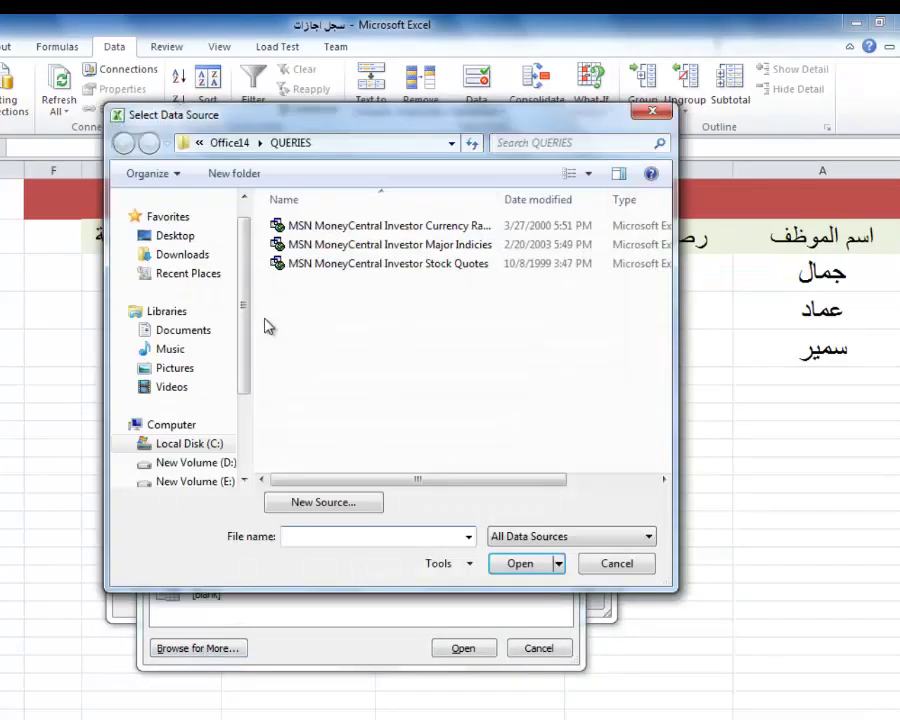
{"action": "left_click", "coordinate": [190, 238]}
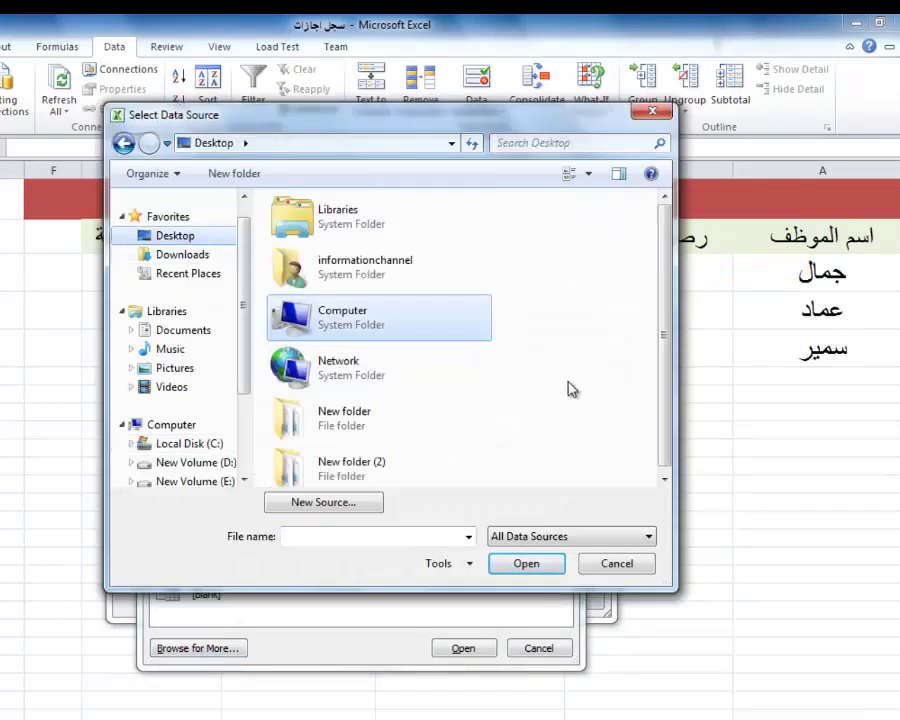
{"action": "double_click", "coordinate": [353, 472]}
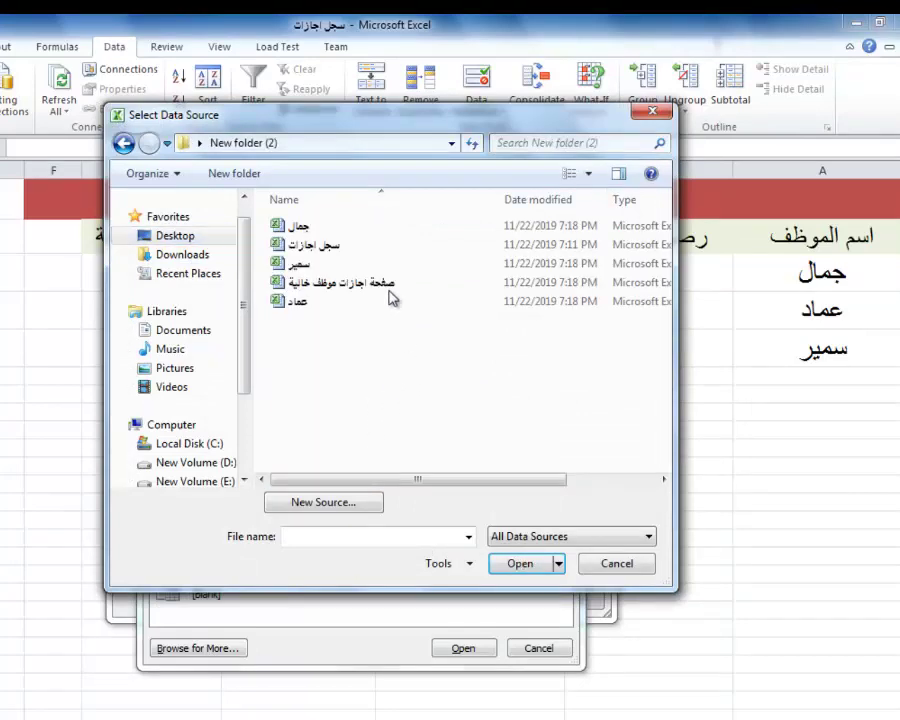
{"action": "left_click", "coordinate": [314, 229]}
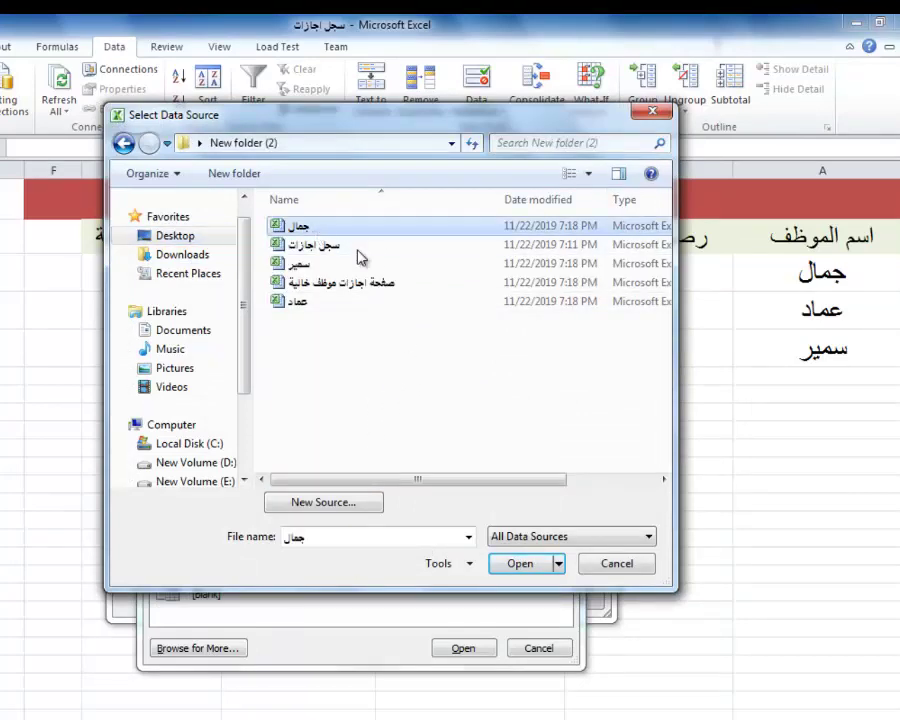
{"action": "left_click", "coordinate": [520, 563]}
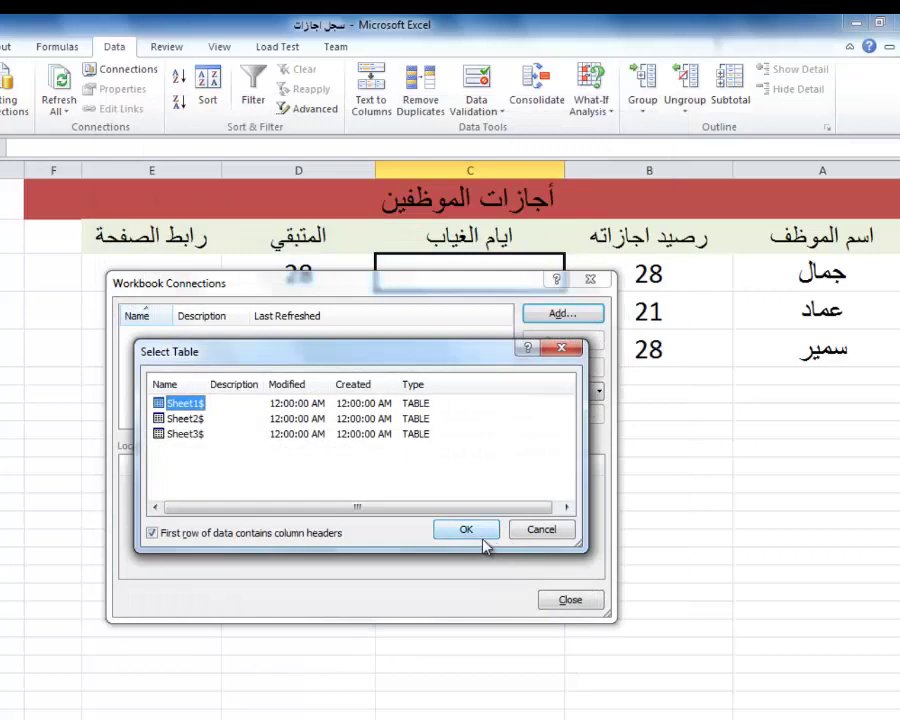
{"action": "left_click", "coordinate": [472, 536]}
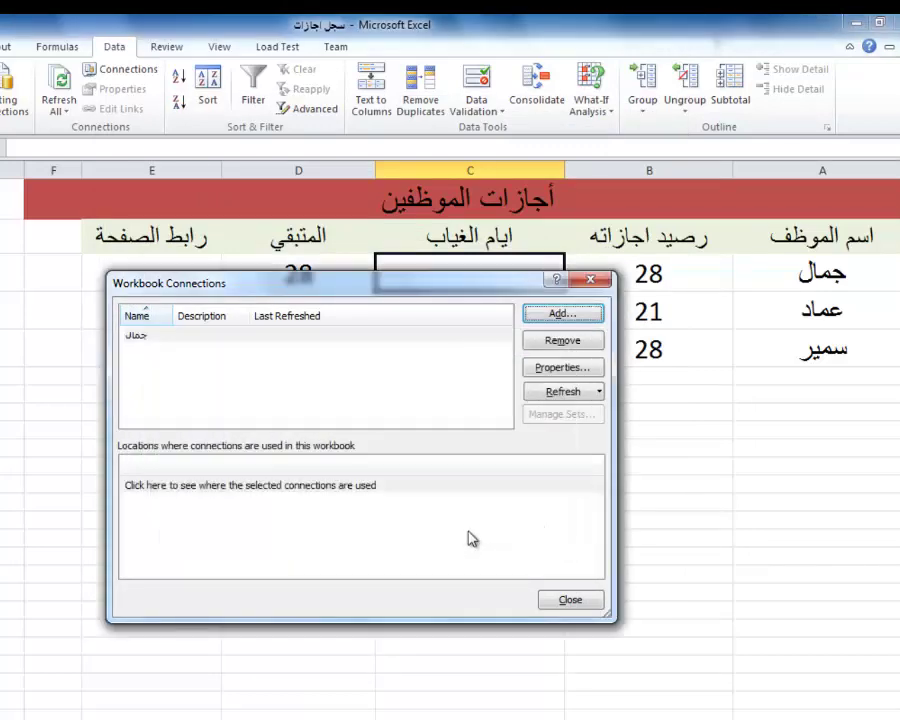
- Add a second connection to the second employee's workbook, using Sheet1$
{"action": "left_click", "coordinate": [550, 316]}
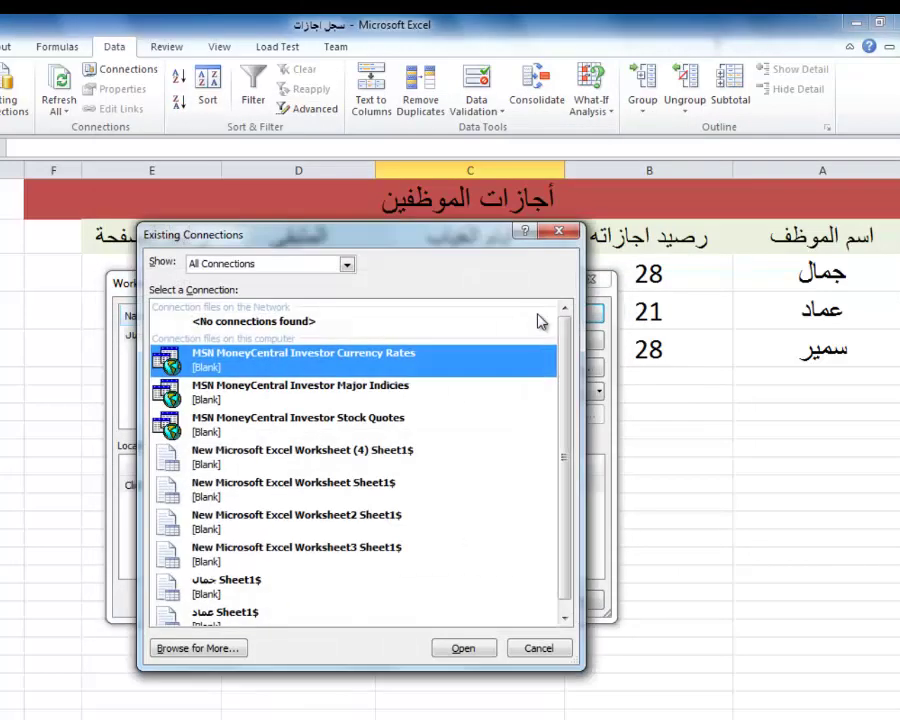
{"action": "left_click", "coordinate": [214, 649]}
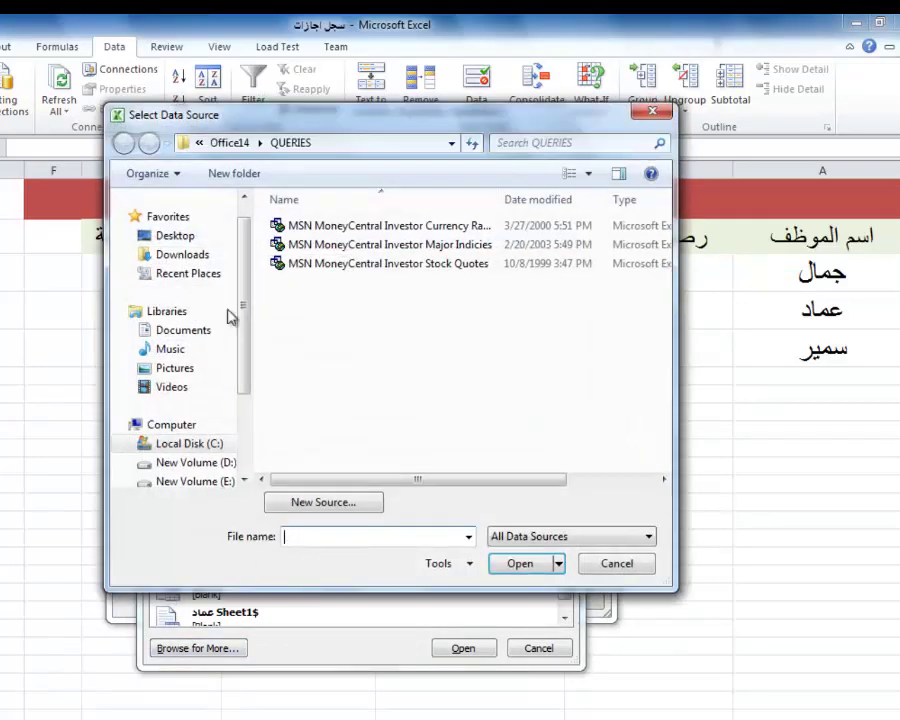
{"action": "left_click", "coordinate": [186, 236]}
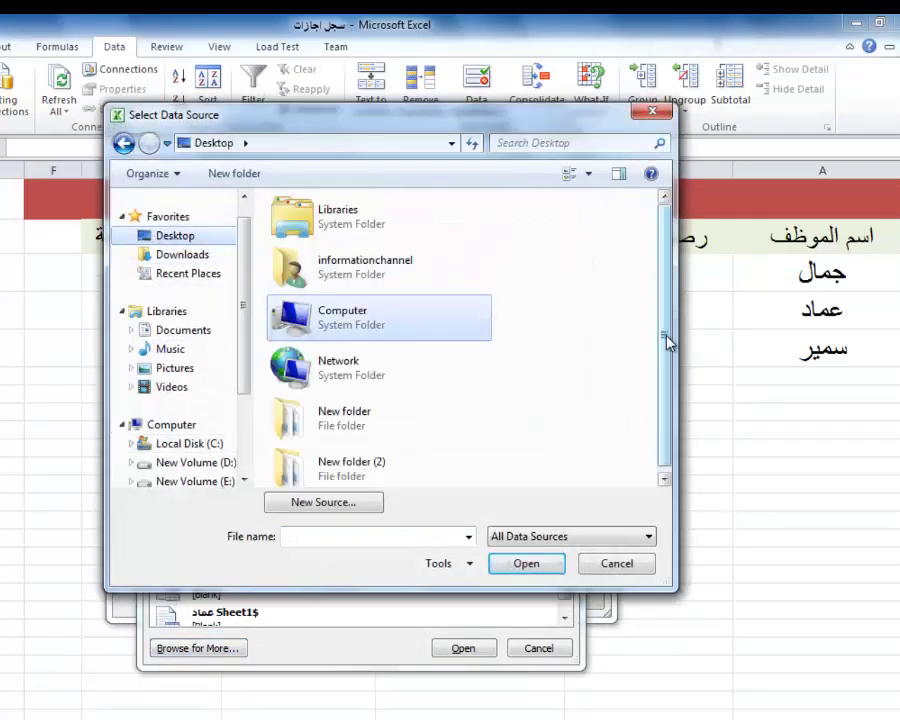
{"action": "scroll", "coordinate": [666, 338], "scroll_direction": "down", "scroll_amount": 1}
{"action": "left_click", "coordinate": [393, 474]}
{"action": "double_click", "coordinate": [393, 474]}
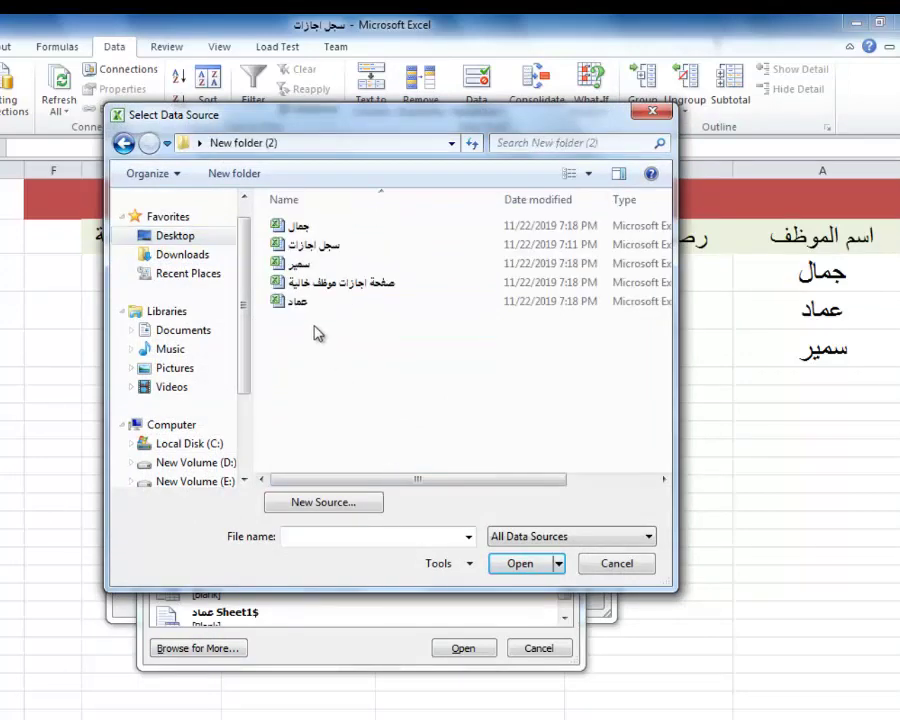
{"action": "left_click", "coordinate": [355, 301]}
{"action": "left_click", "coordinate": [520, 564]}
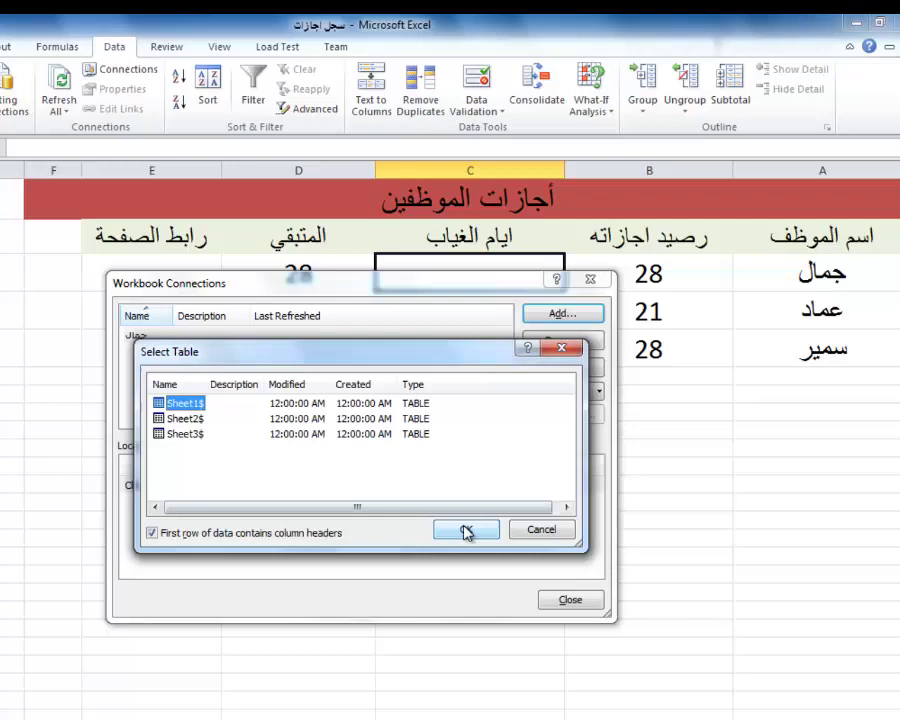
{"action": "left_click", "coordinate": [466, 530]}
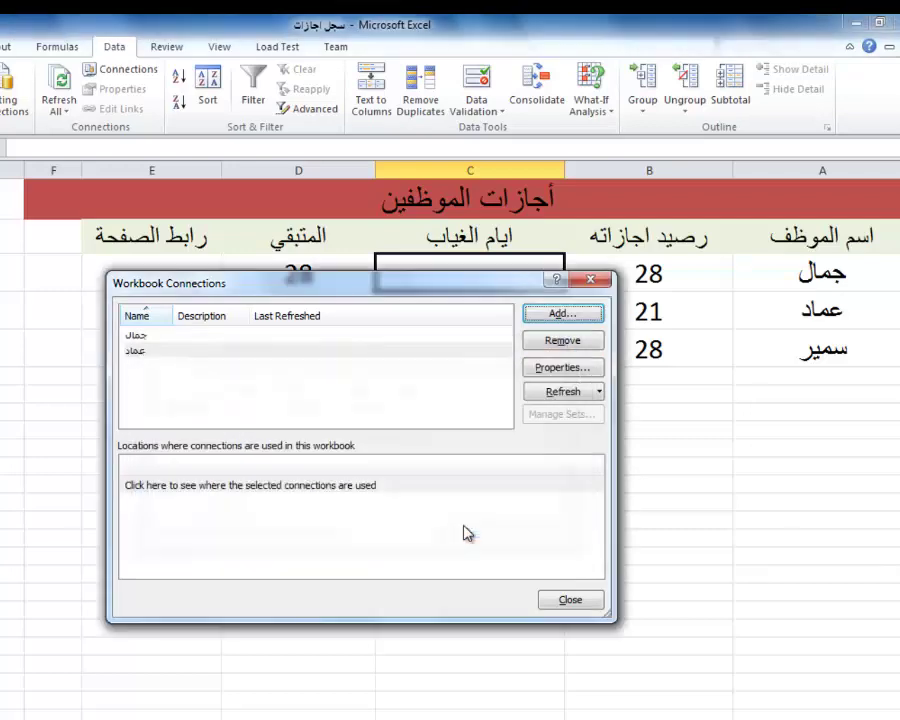
- Add the third employee's workbook as a Sheet1$ connection and close the connections list
{"action": "left_click", "coordinate": [562, 313]}
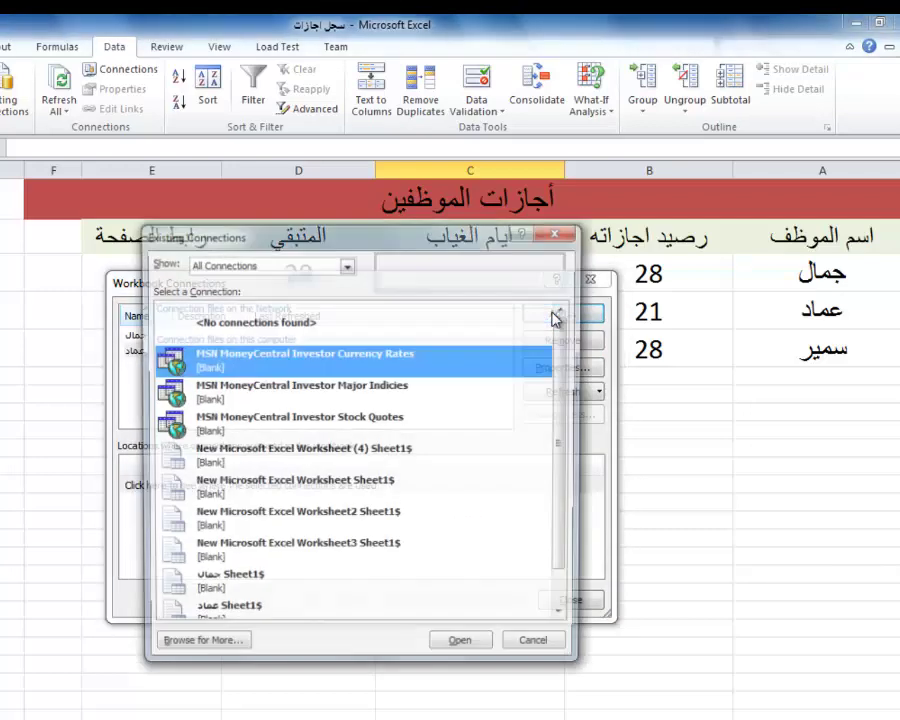
{"action": "left_click", "coordinate": [216, 650]}
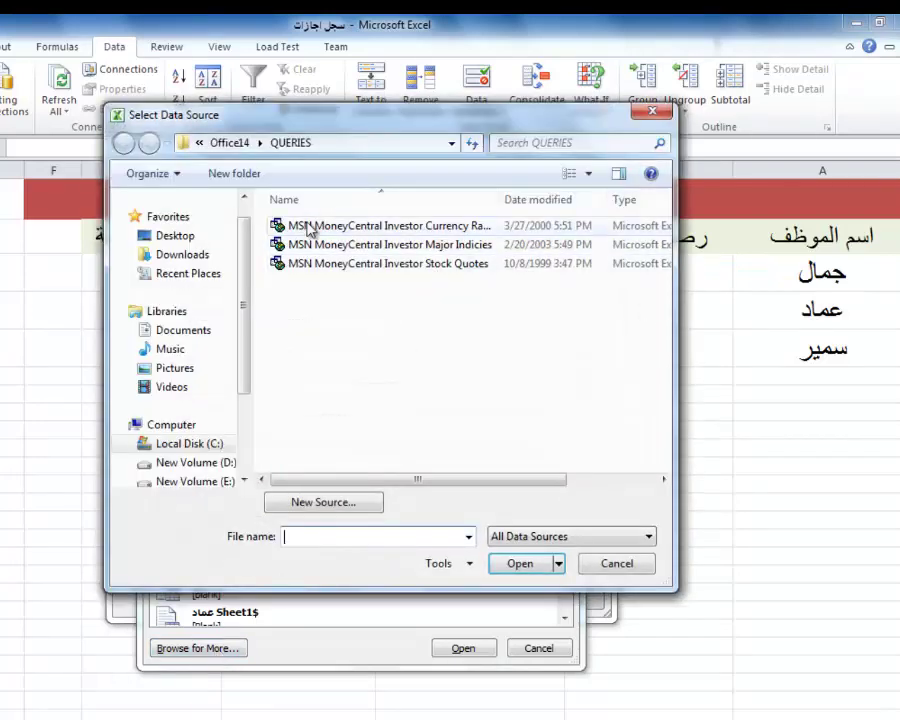
{"action": "left_click", "coordinate": [172, 235]}
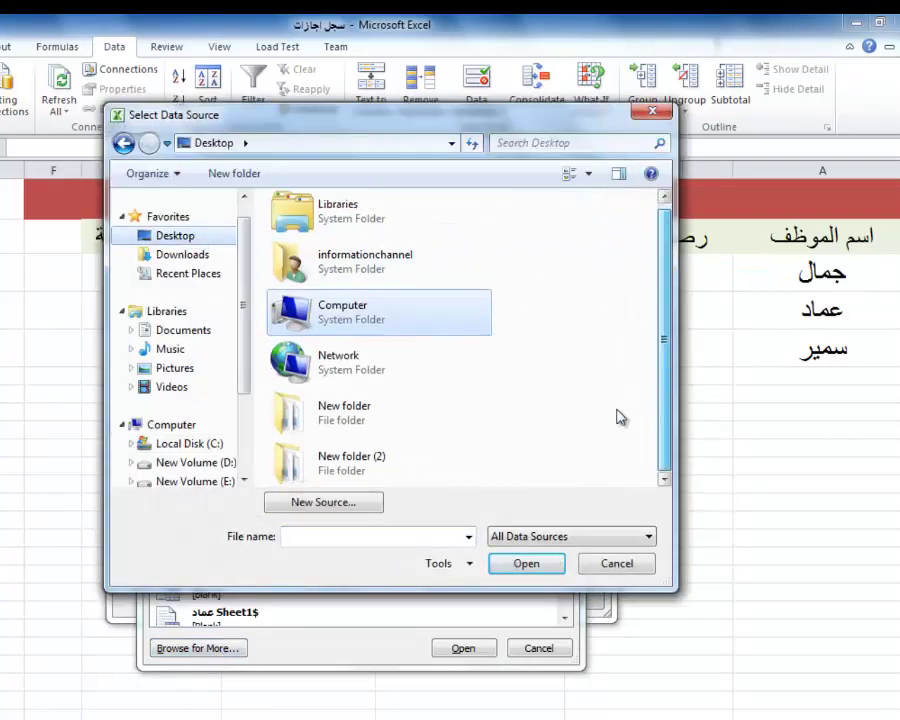
{"action": "double_click", "coordinate": [392, 472]}
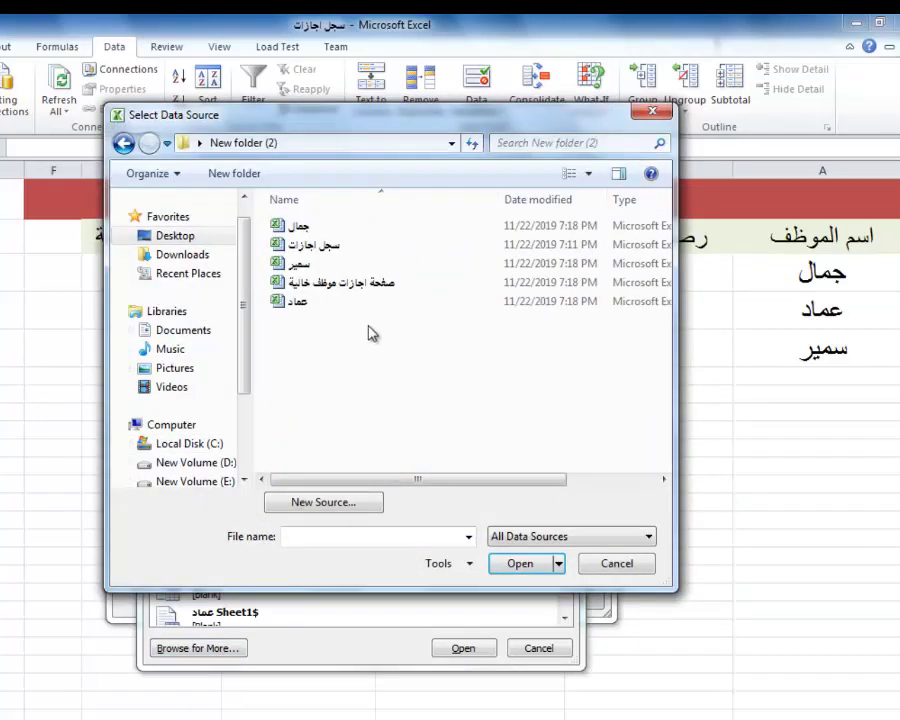
{"action": "left_click", "coordinate": [302, 266]}
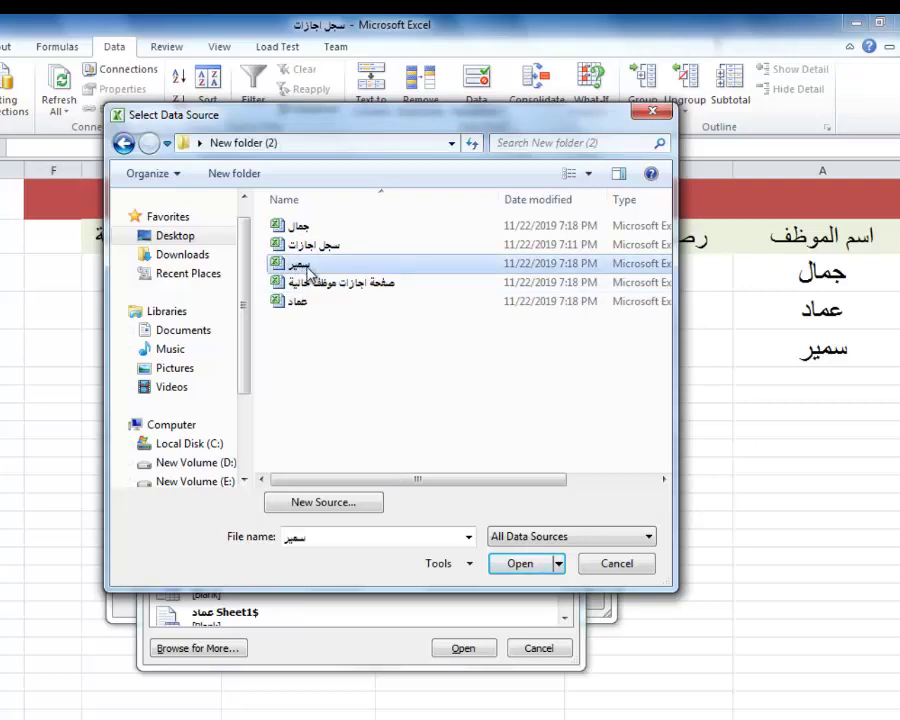
{"action": "left_click", "coordinate": [520, 566]}
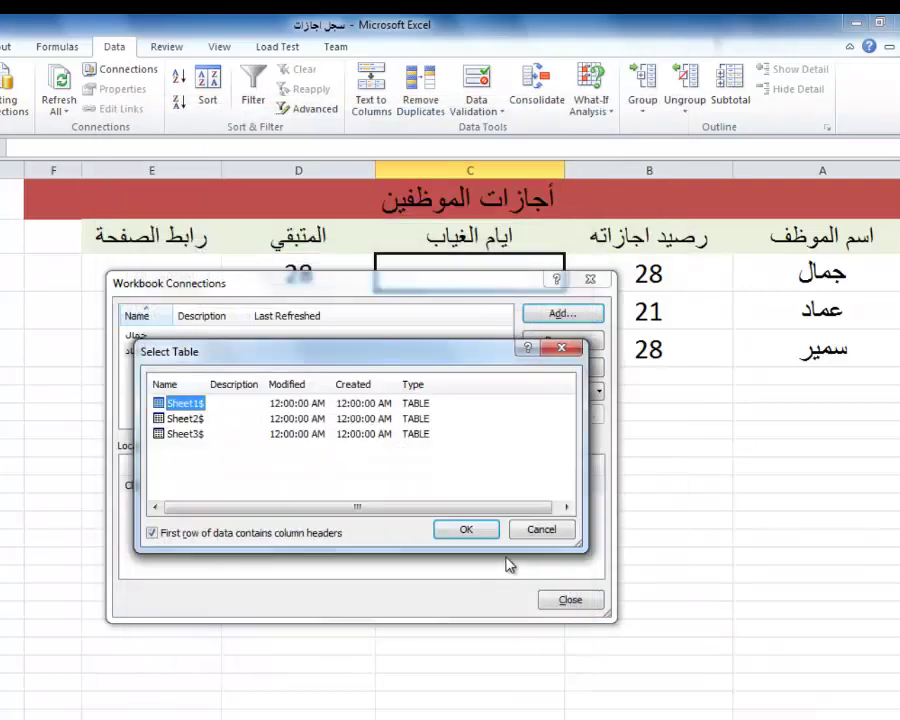
{"action": "left_click", "coordinate": [456, 529]}
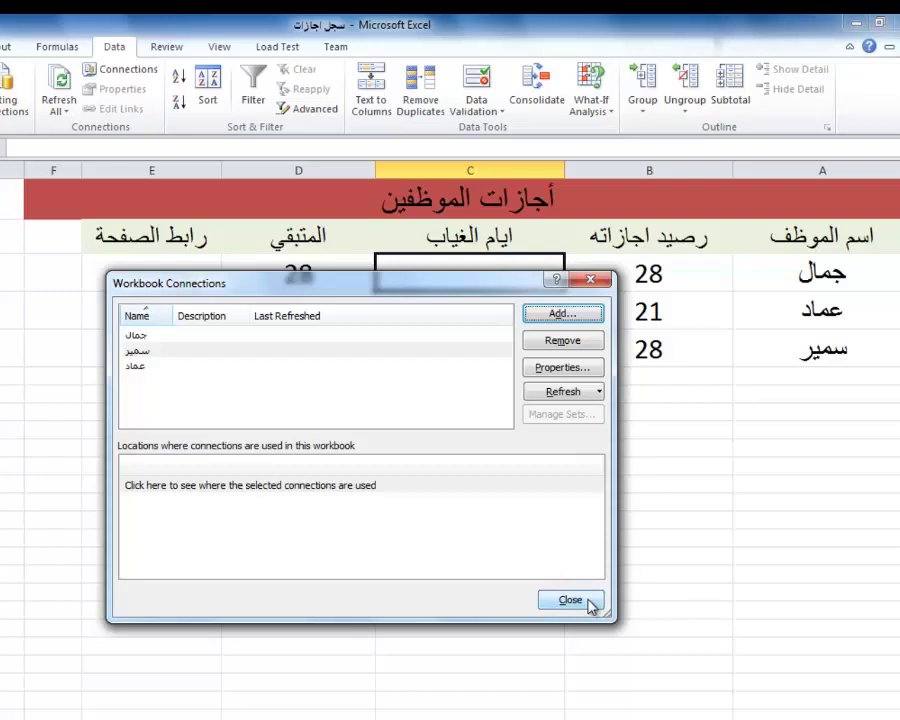
{"action": "left_click", "coordinate": [589, 603]}
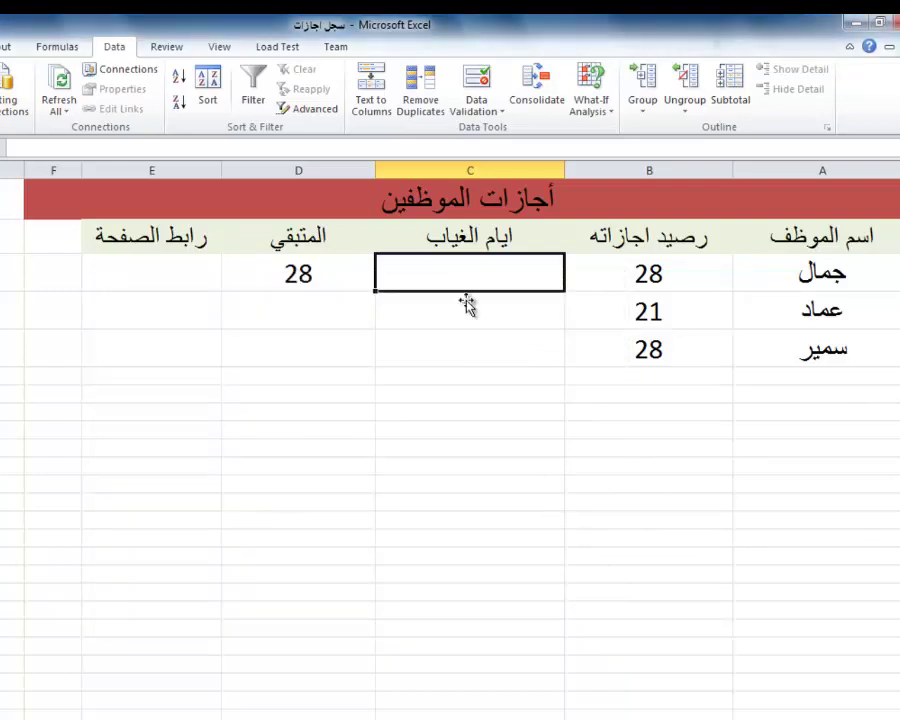
- Link register cell C3 to C2 of the first employee's workbook, showing 0 absence days
{"action": "double_click", "coordinate": [454, 277]}
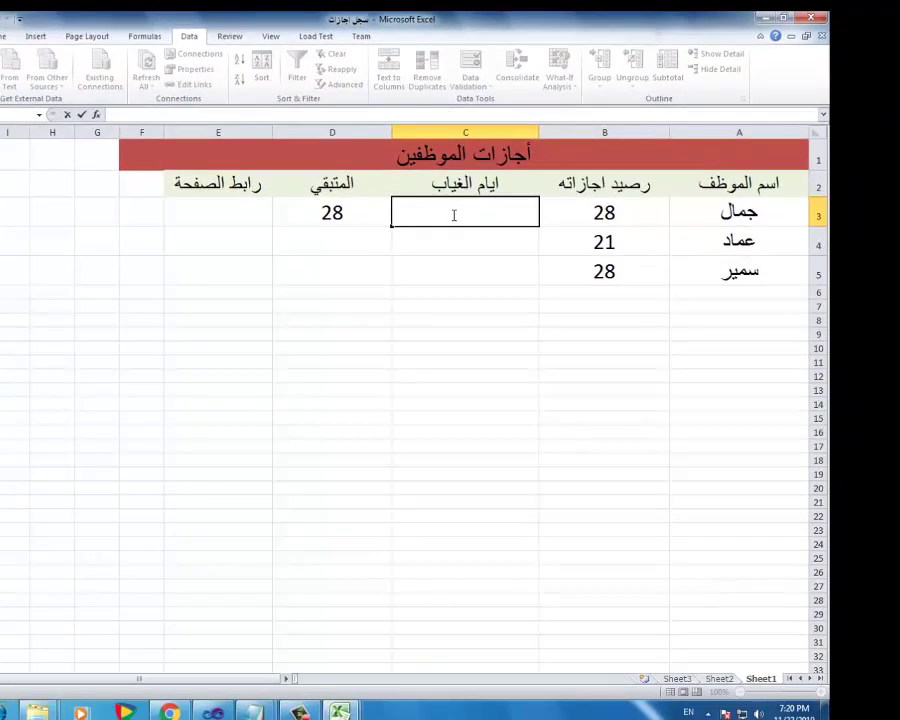
{"action": "type", "text": "="}
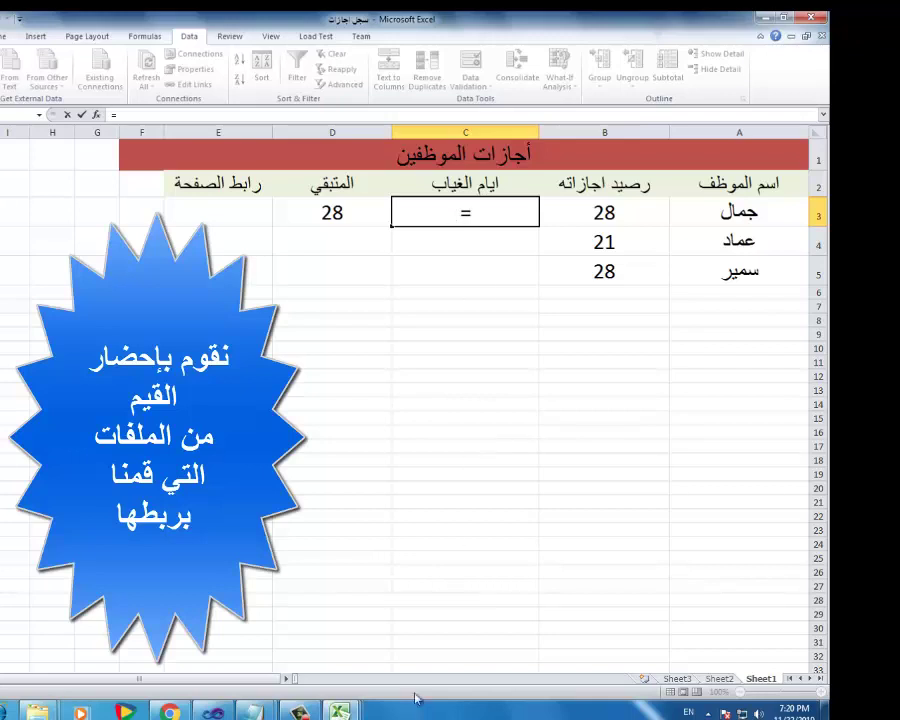
{"action": "mouse_move", "coordinate": [340, 711]}
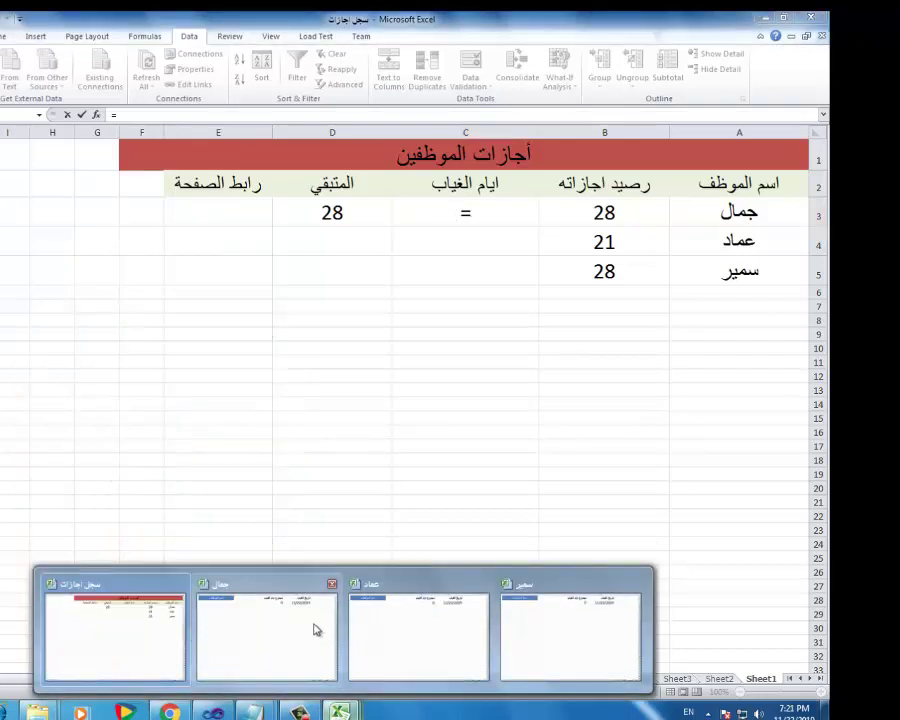
{"action": "left_click", "coordinate": [312, 626]}
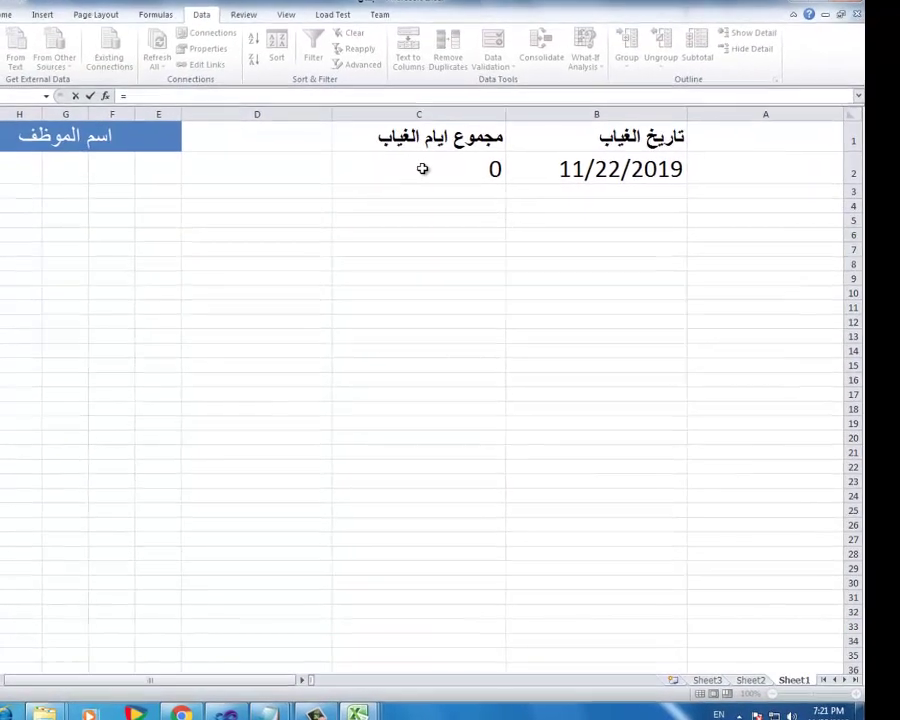
{"action": "left_click", "coordinate": [402, 192]}
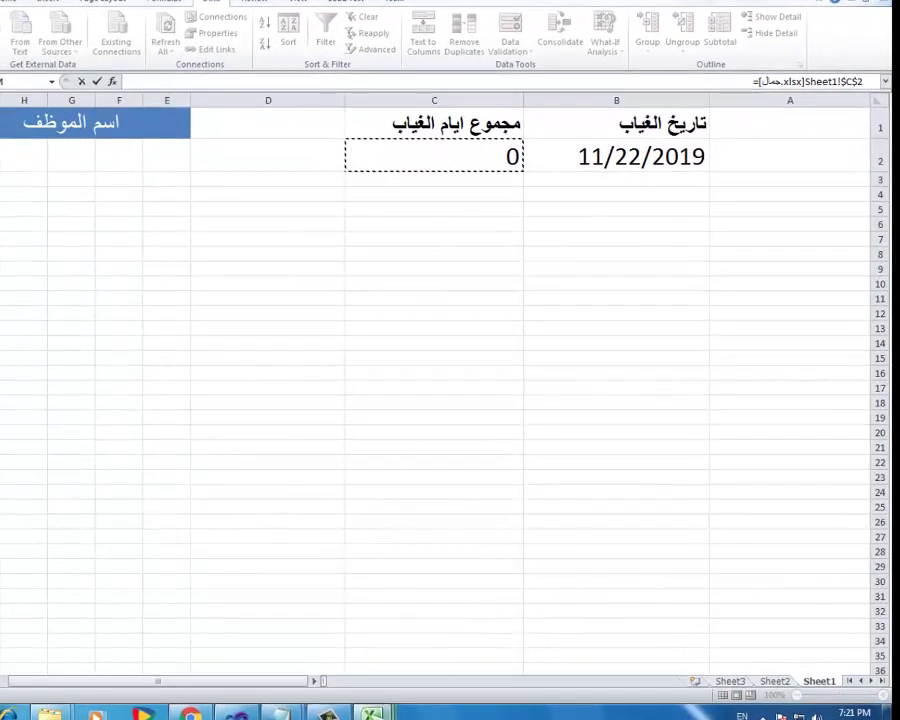
{"action": "mouse_move", "coordinate": [341, 708]}
{"action": "left_click", "coordinate": [170, 626]}
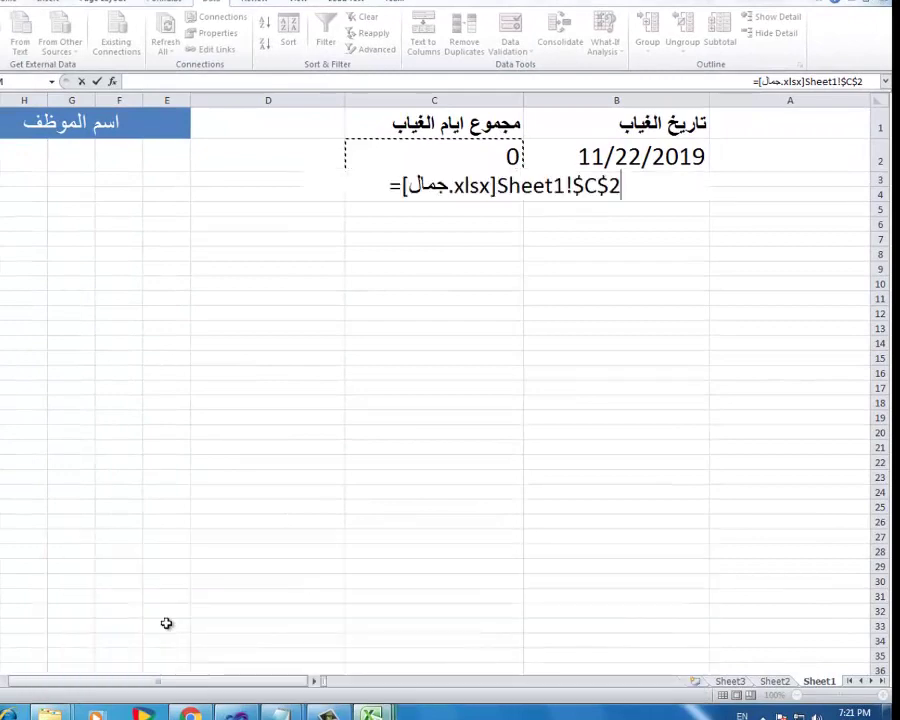
{"action": "left_click", "coordinate": [97, 81]}
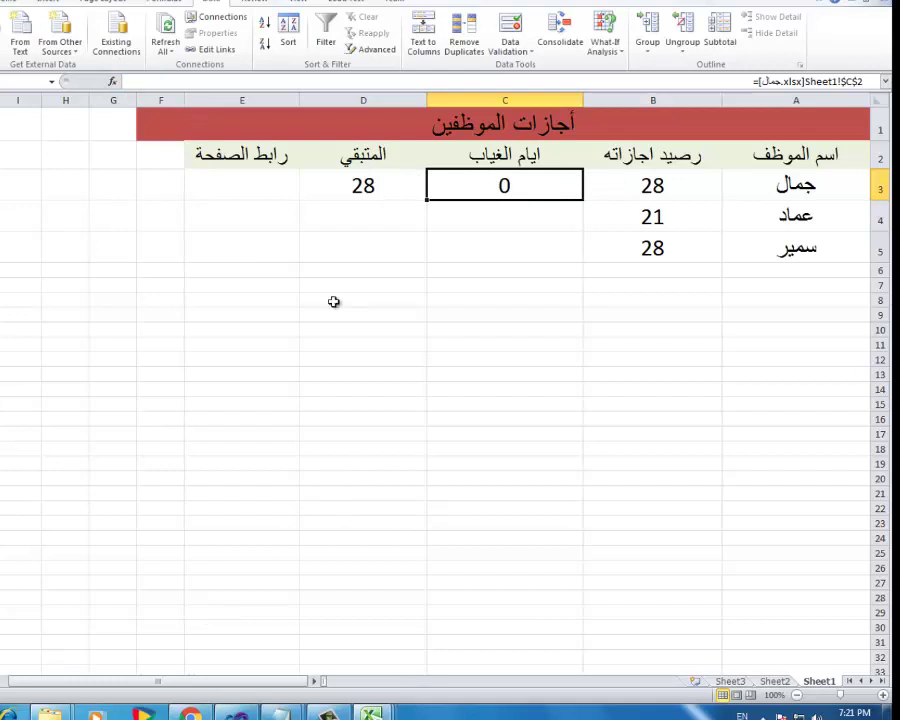
{"action": "left_click", "coordinate": [517, 213]}
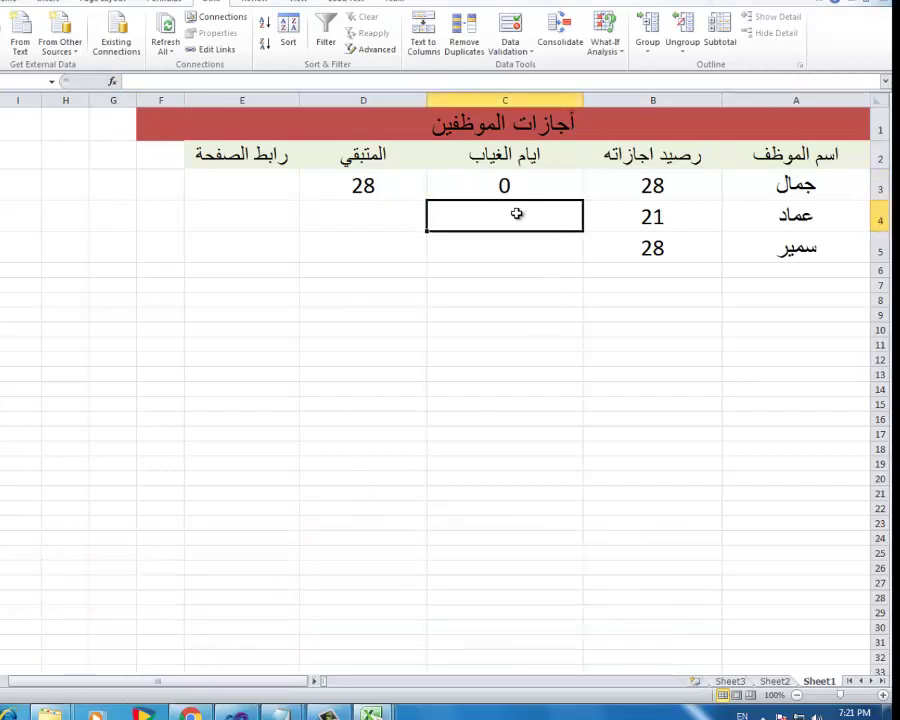
- Link cell C4 to C2 of the second employee's workbook, showing 0
{"action": "type", "text": "="}
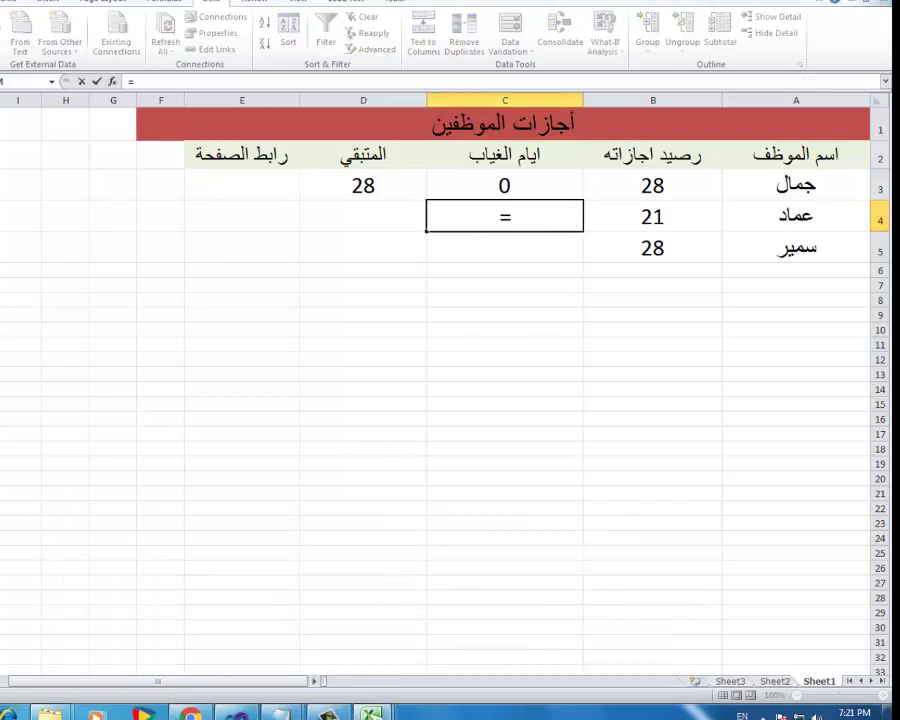
{"action": "mouse_move", "coordinate": [371, 713]}
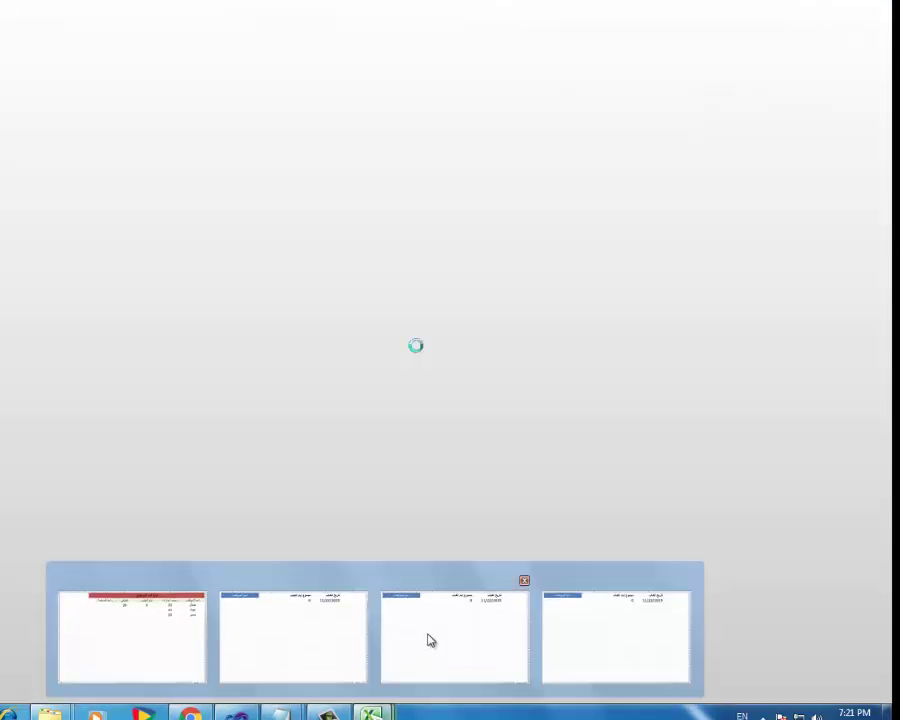
{"action": "left_click", "coordinate": [424, 638]}
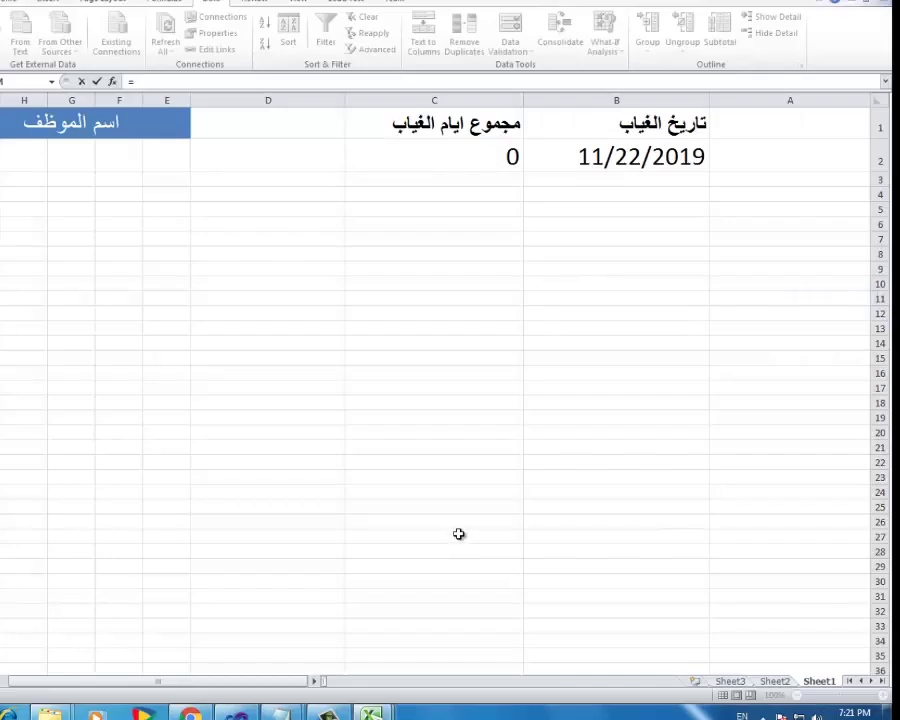
{"action": "left_click", "coordinate": [426, 165]}
{"action": "mouse_move", "coordinate": [371, 713]}
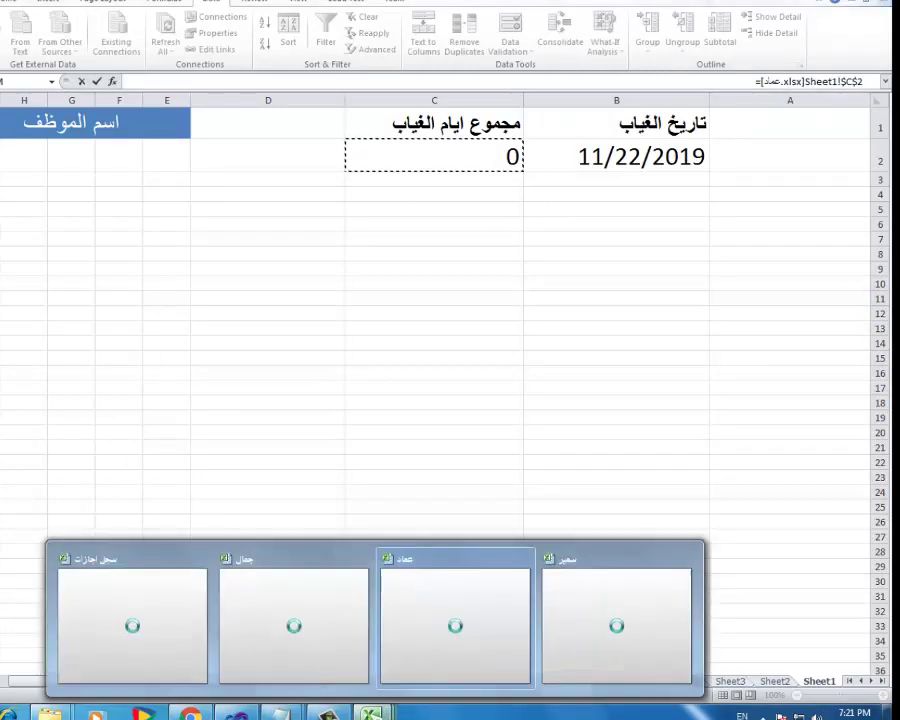
{"action": "left_click", "coordinate": [171, 648]}
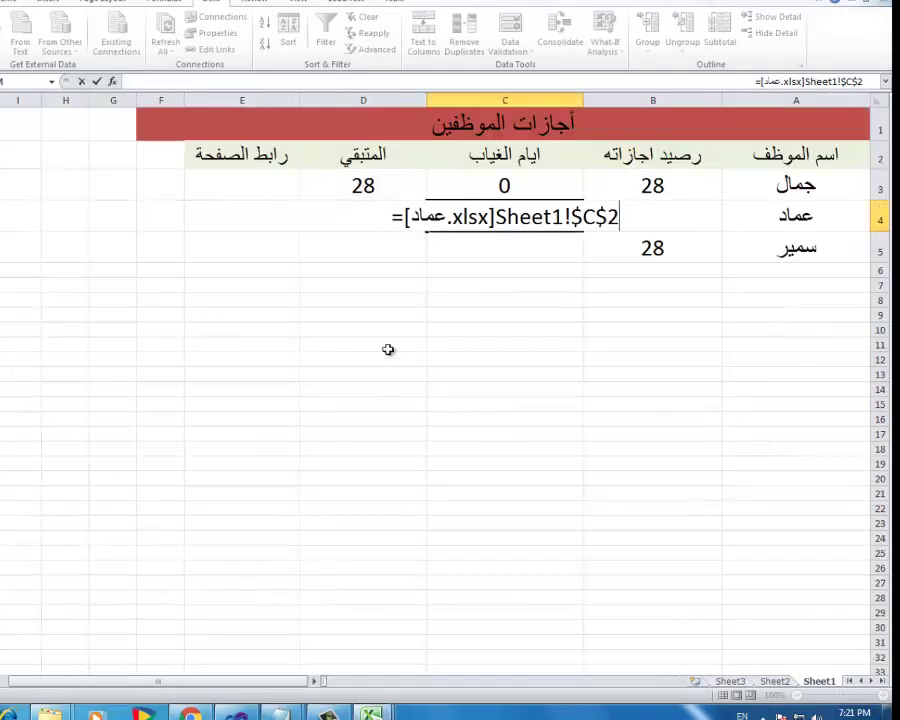
{"action": "left_click", "coordinate": [97, 81]}
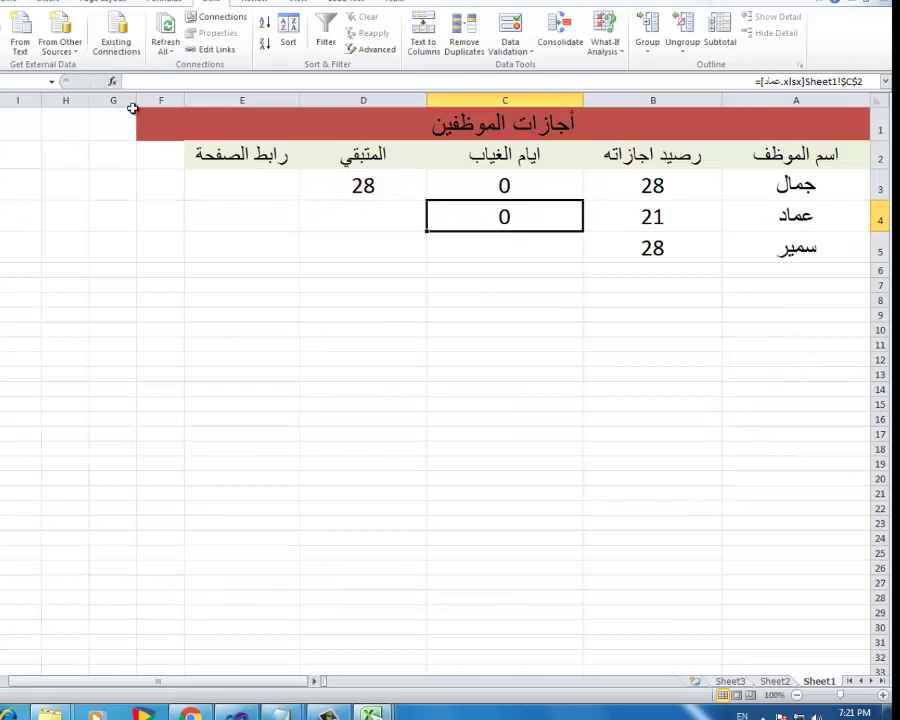
- Link cell C5 to C2 of the third employee's workbook, showing 0 absence days
{"action": "mouse_move", "coordinate": [371, 714]}
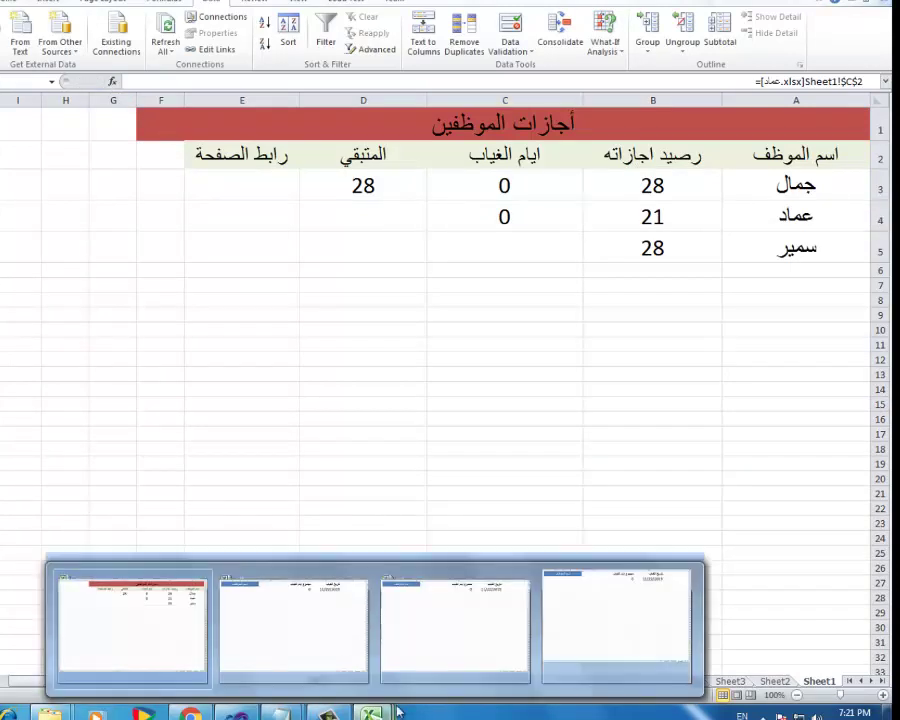
{"action": "left_click", "coordinate": [589, 639]}
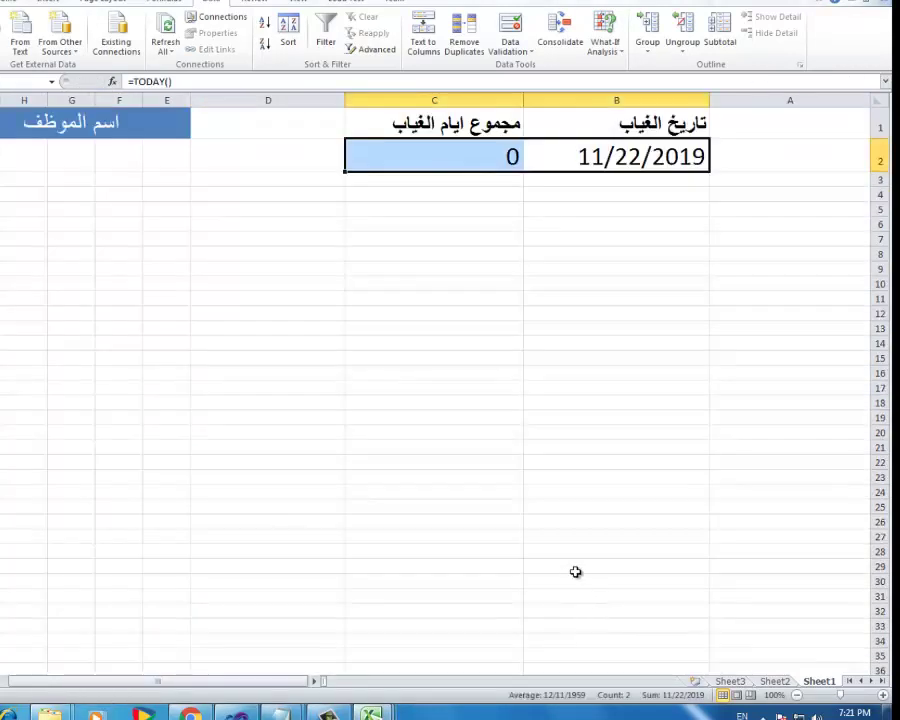
{"action": "mouse_move", "coordinate": [371, 714]}
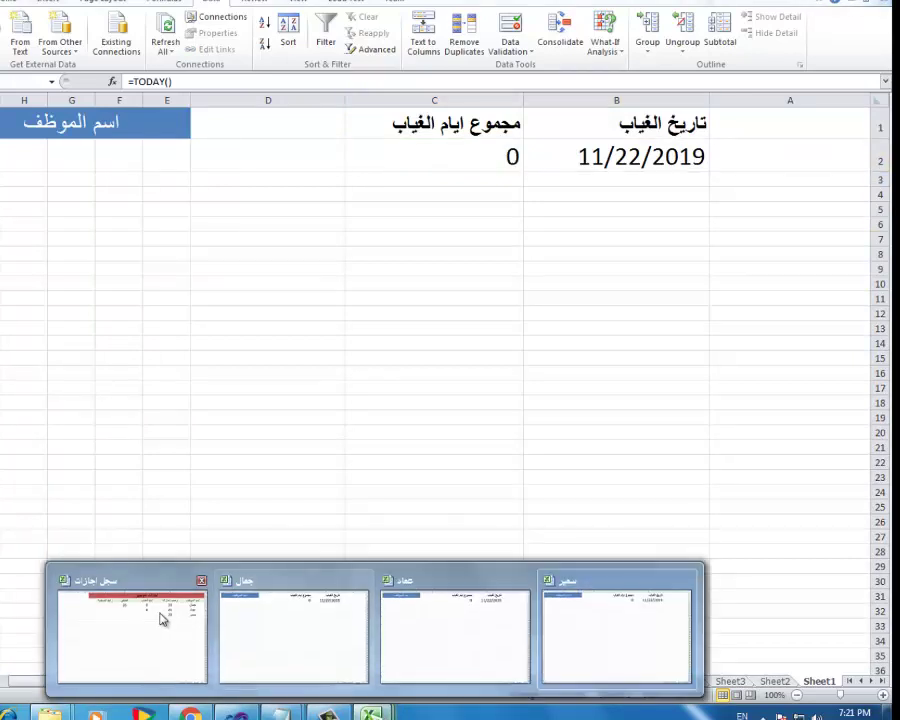
{"action": "left_click", "coordinate": [161, 617]}
{"action": "left_click", "coordinate": [528, 247]}
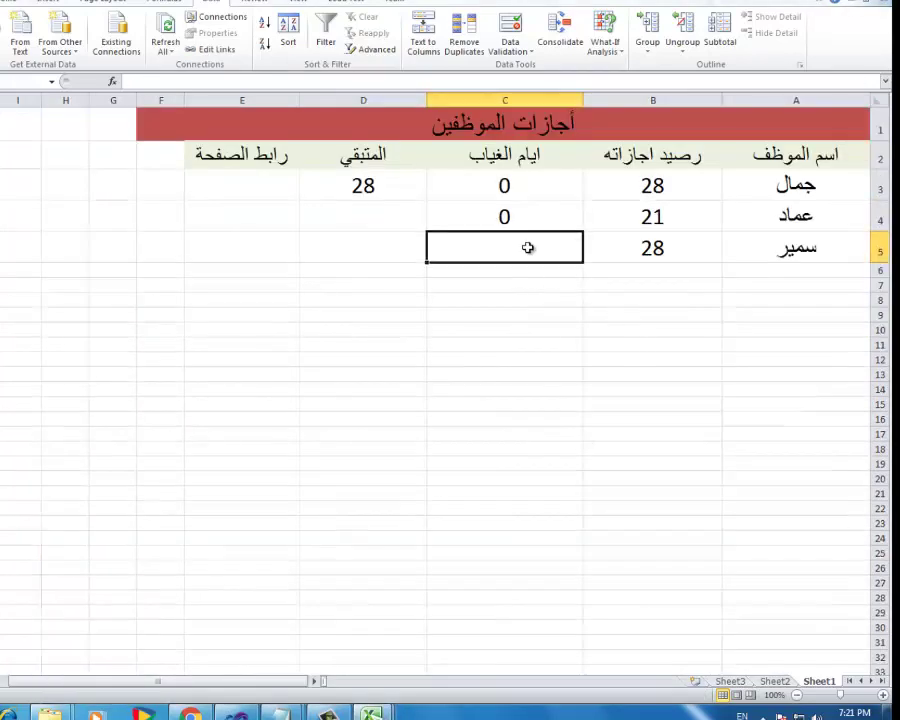
{"action": "type", "text": "="}
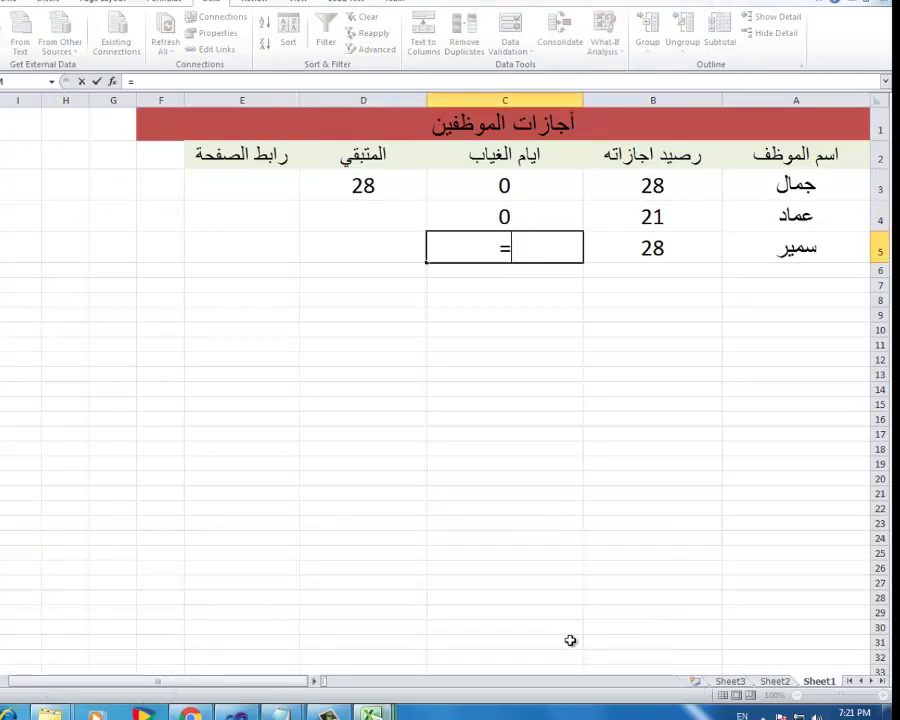
{"action": "key", "text": "ctrl+F6"}
{"action": "left_click", "coordinate": [481, 157]}
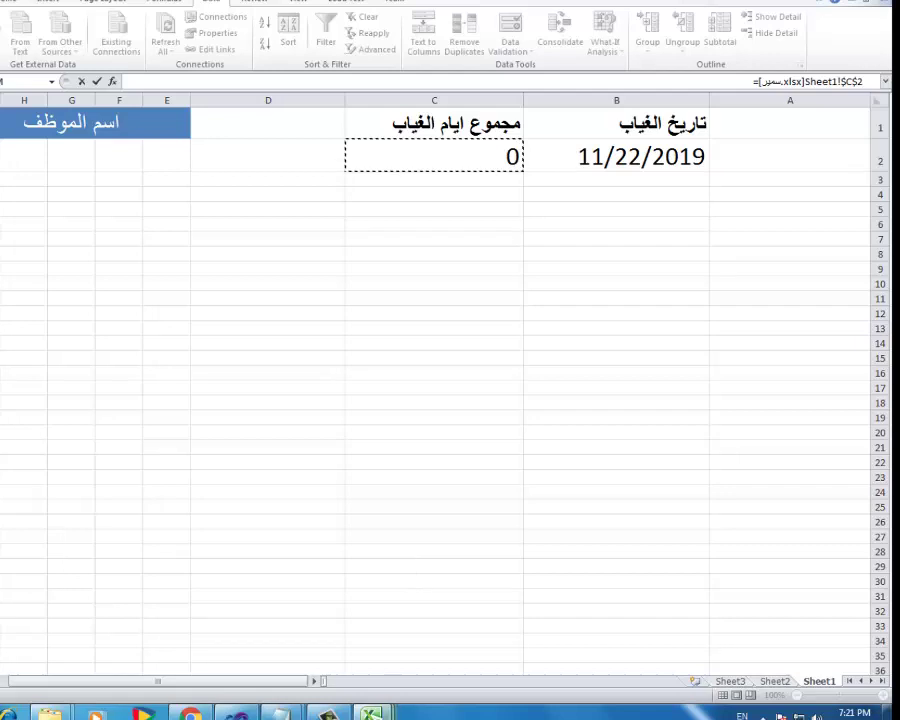
{"action": "mouse_move", "coordinate": [371, 712]}
{"action": "left_click", "coordinate": [177, 643]}
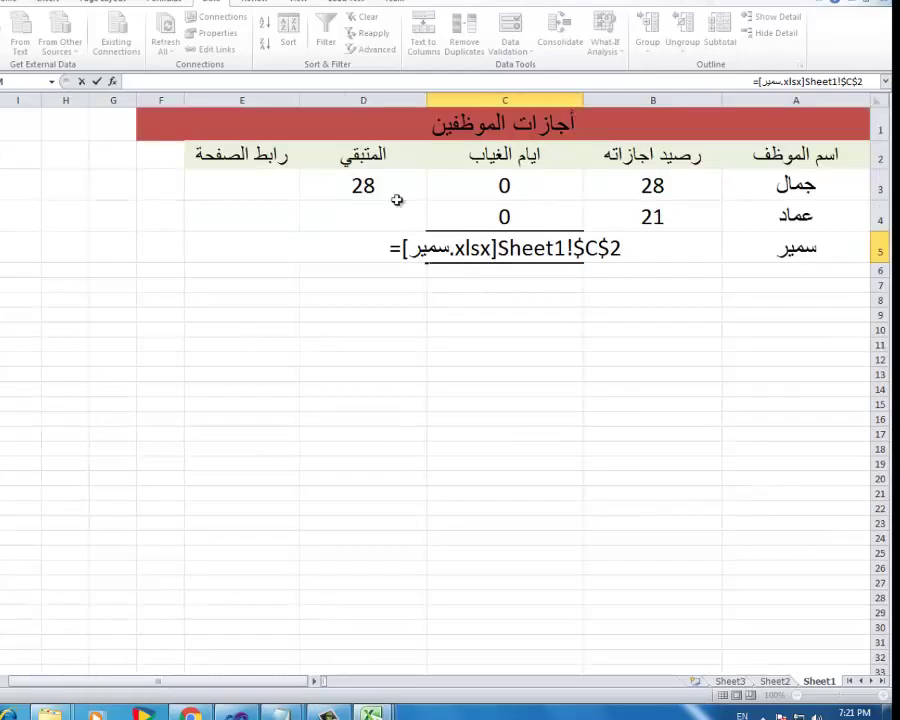
{"action": "left_click", "coordinate": [98, 82]}
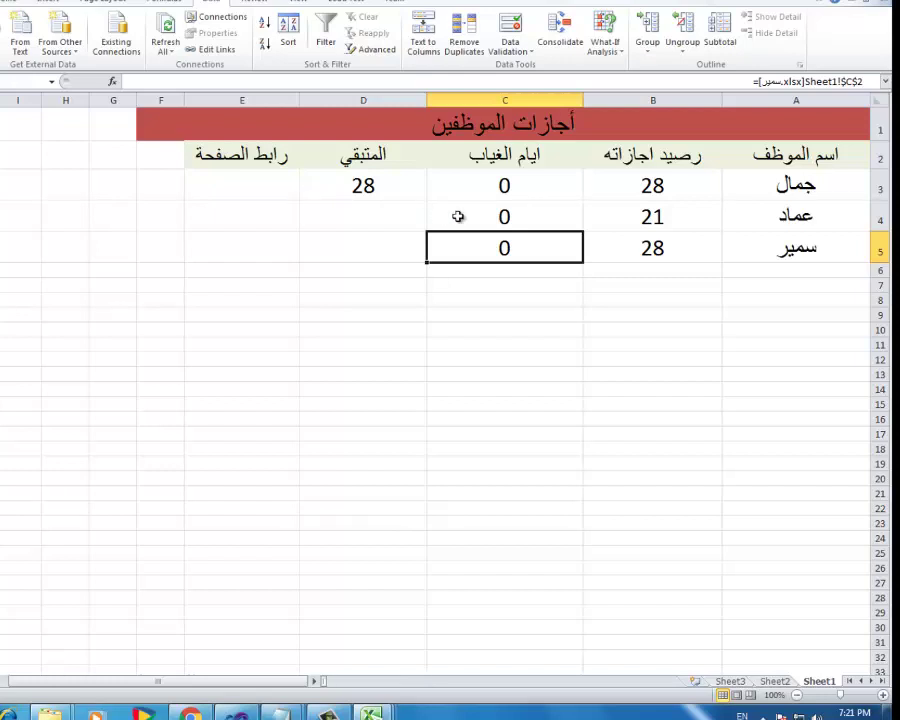
- Fill the =B3-C3 remaining-balance formula from D3 down through D5
{"action": "left_click", "coordinate": [350, 193]}
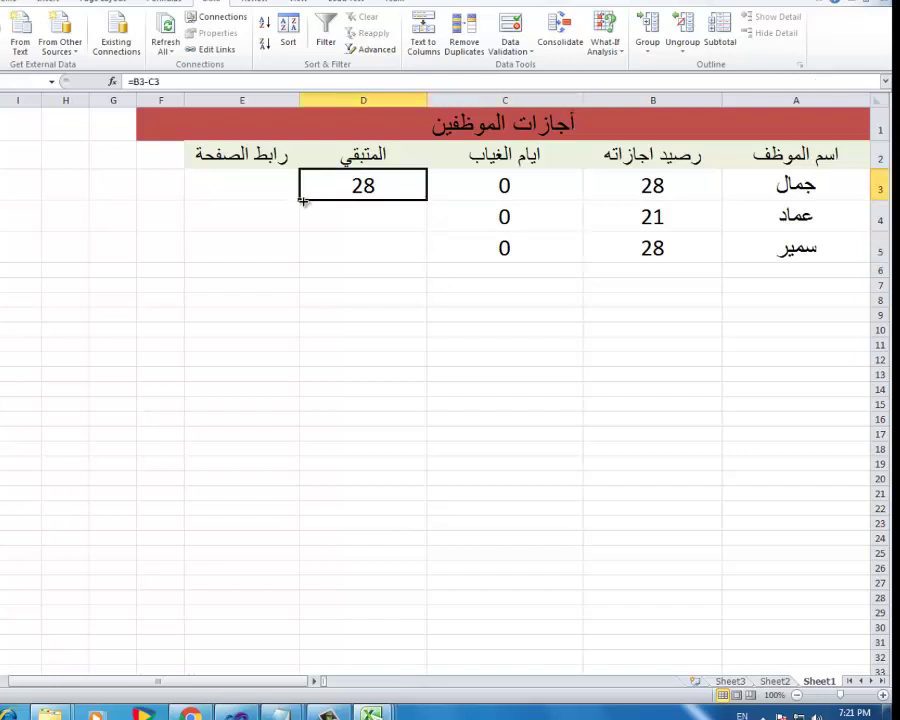
{"action": "left_click_drag", "start_coordinate": [302, 201], "coordinate": [304, 259]}
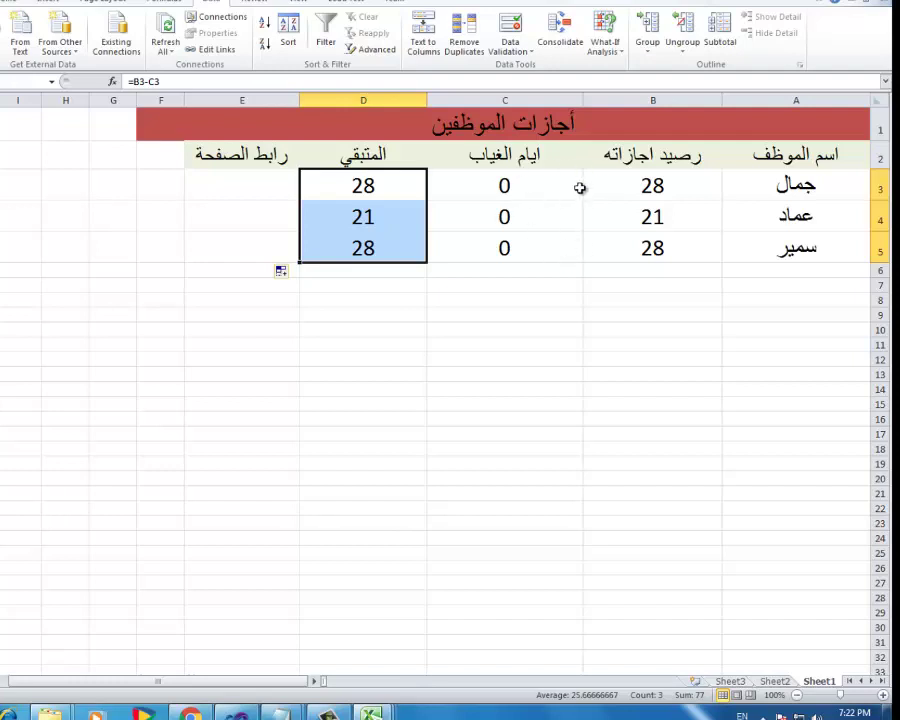
- Enter the label عرض الصفحة in E3 and widen column E to fit it
{"action": "left_click", "coordinate": [247, 192]}
{"action": "double_click", "coordinate": [248, 193]}
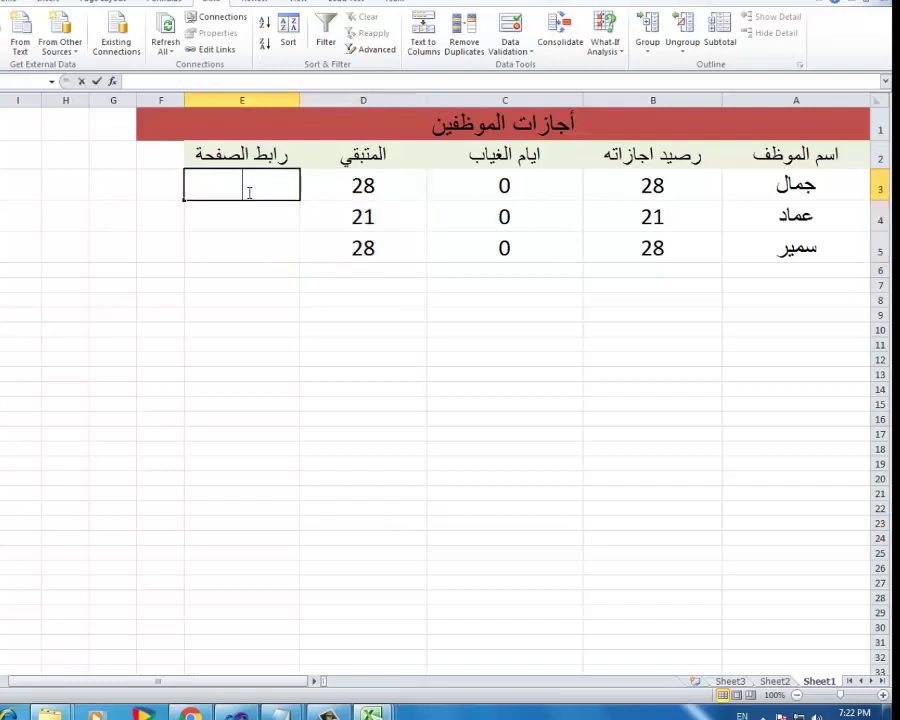
{"action": "type", "text": "uvq"}
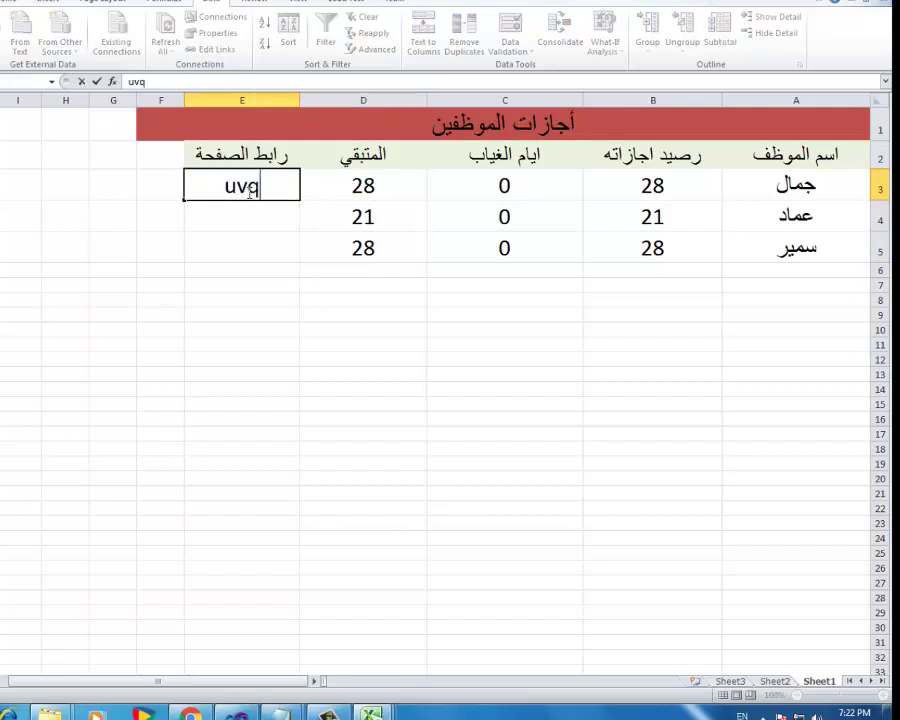
{"action": "key", "text": "BackSpace"}
{"action": "key", "text": "BackSpace"}
{"action": "key", "text": "BackSpace"}
{"action": "key", "text": "alt+shift"}
{"action": "type", "text": "ع"}
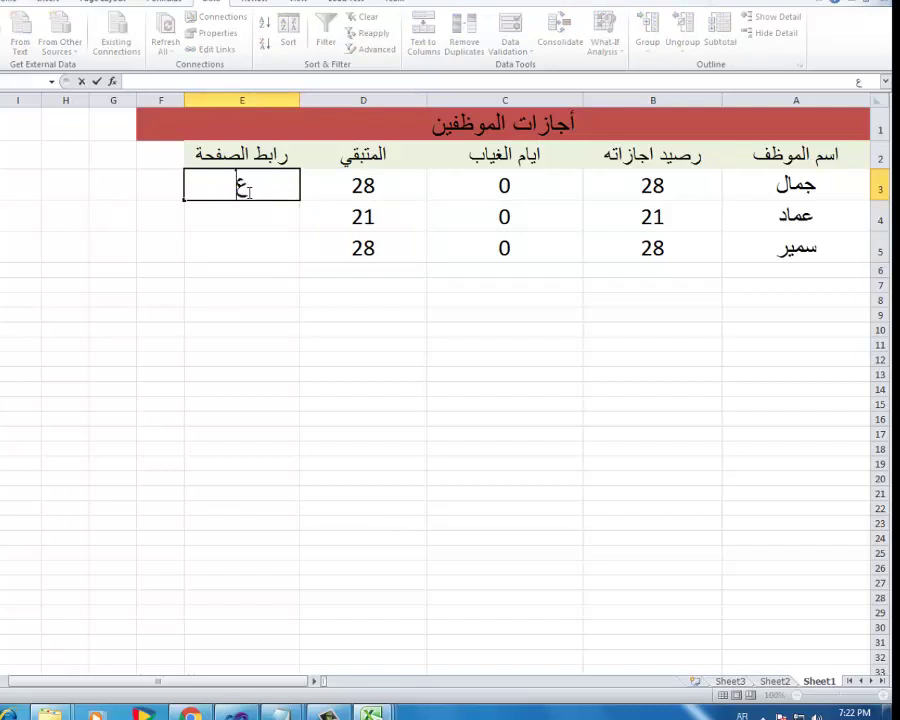
{"action": "type", "text": "رض"}
{"action": "type", "text": " ا"}
{"action": "type", "text": "لص"}
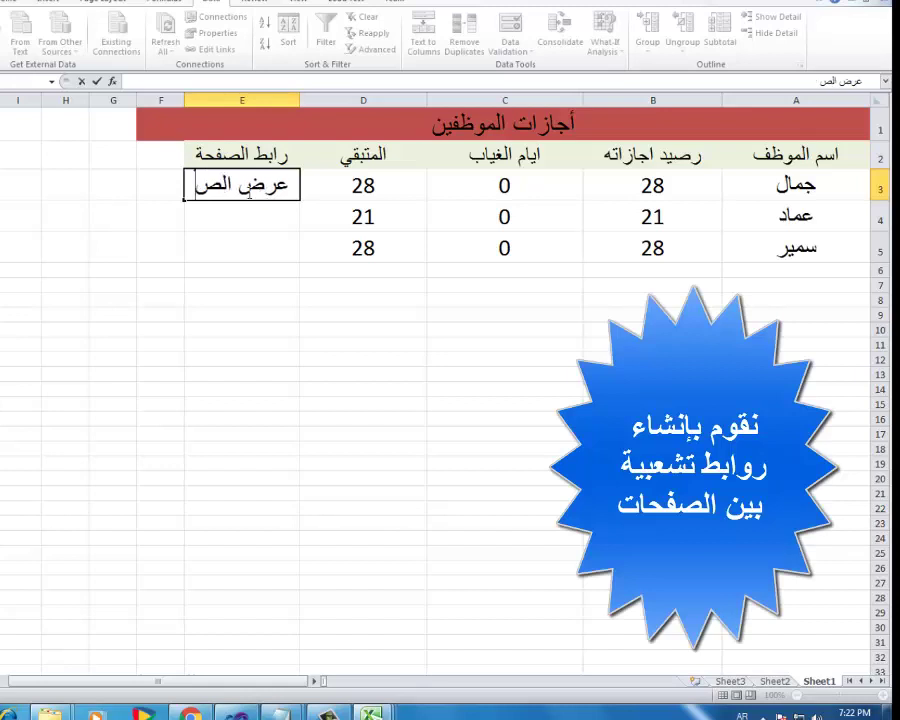
{"action": "type", "text": "فحة"}
{"action": "key", "text": "Return"}
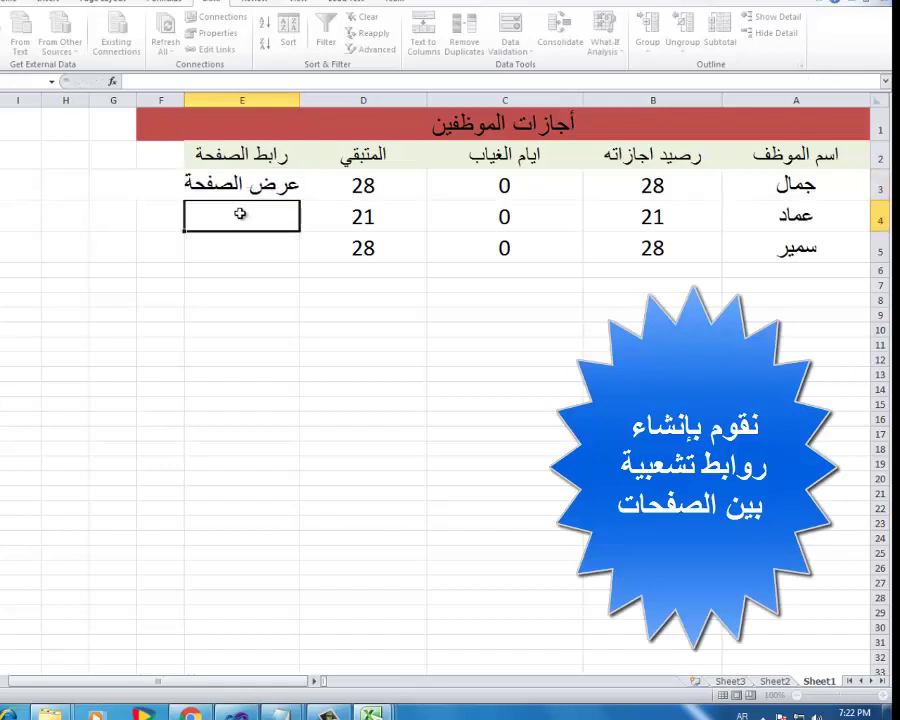
{"action": "left_click_drag", "start_coordinate": [184, 100], "coordinate": [139, 97]}
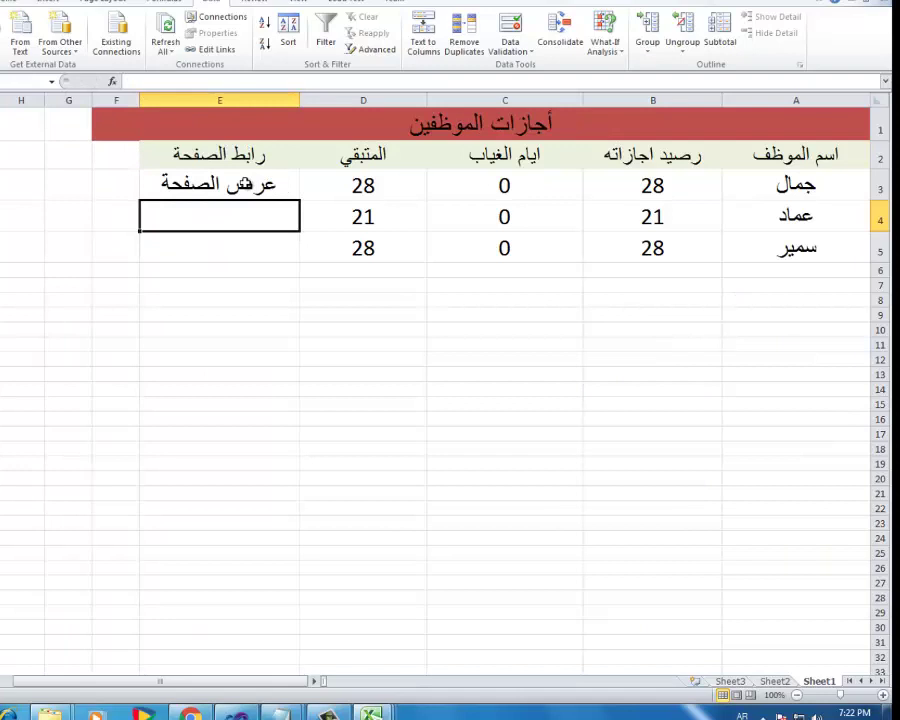
- Copy the عرض الصفحة label from E3 into E4 and E5
{"action": "left_click", "coordinate": [246, 184]}
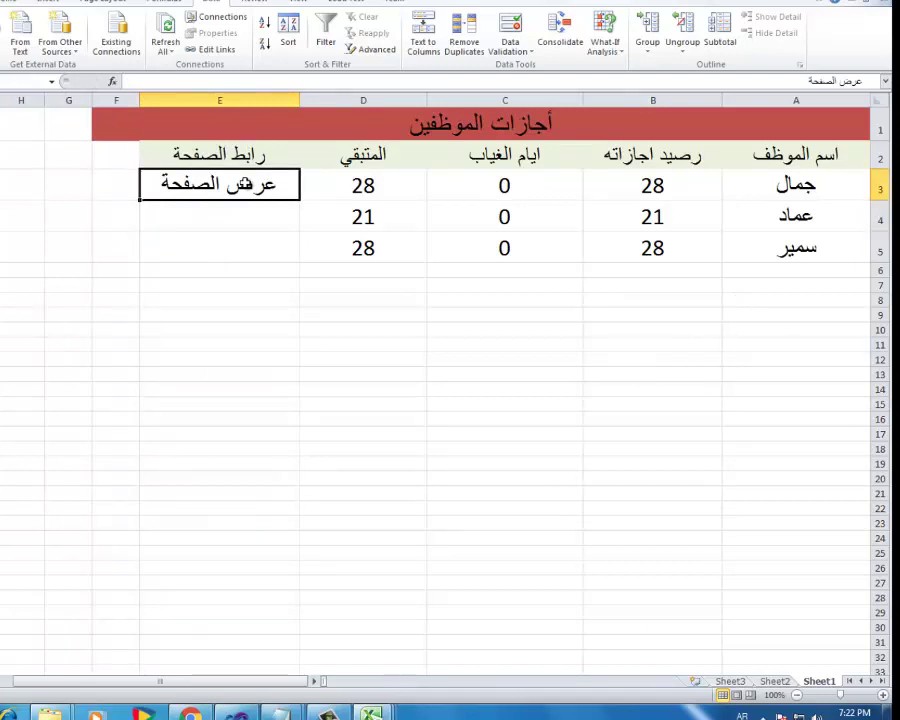
{"action": "key", "text": "ctrl+c"}
{"action": "left_click", "coordinate": [249, 217]}
{"action": "key", "text": "ctrl+v"}
{"action": "left_click", "coordinate": [242, 246]}
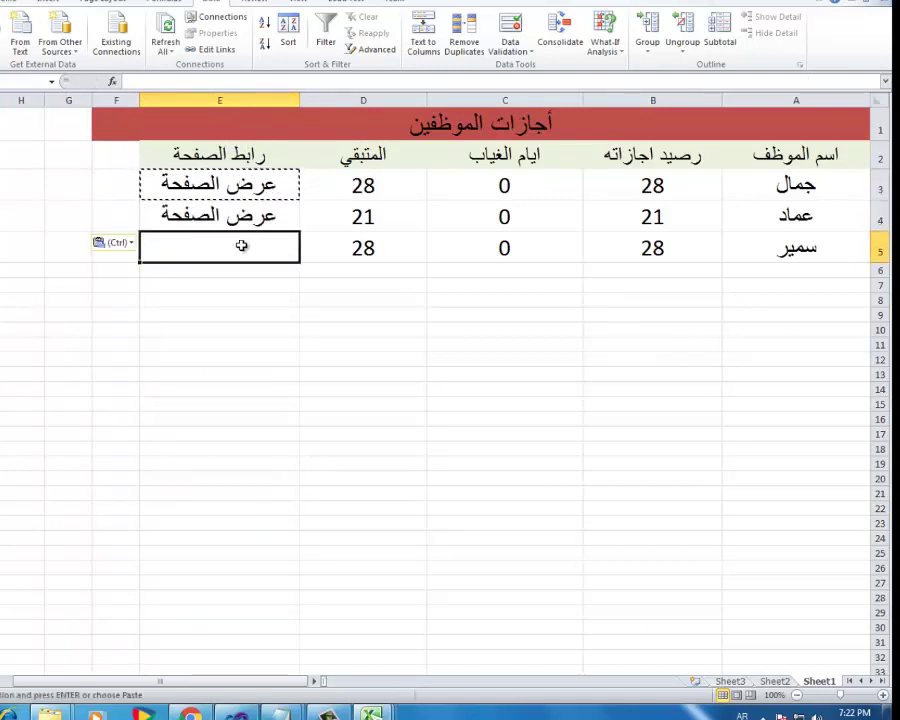
{"action": "key", "text": "ctrl+v"}
{"action": "left_click", "coordinate": [245, 185]}
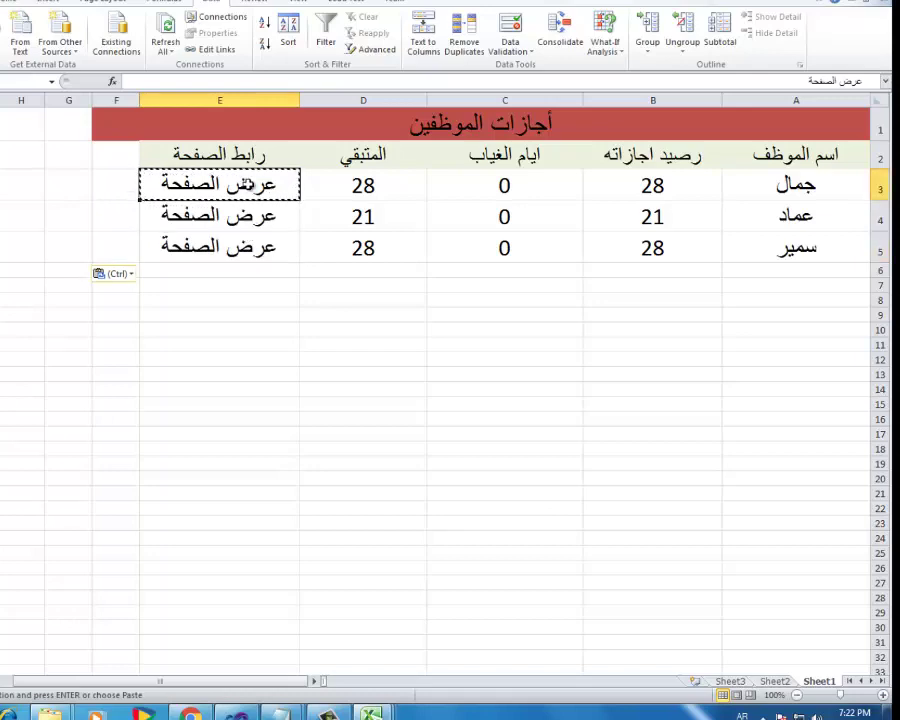
- Link the E3 label to the first employee's workbook
{"action": "right_click", "coordinate": [245, 185]}
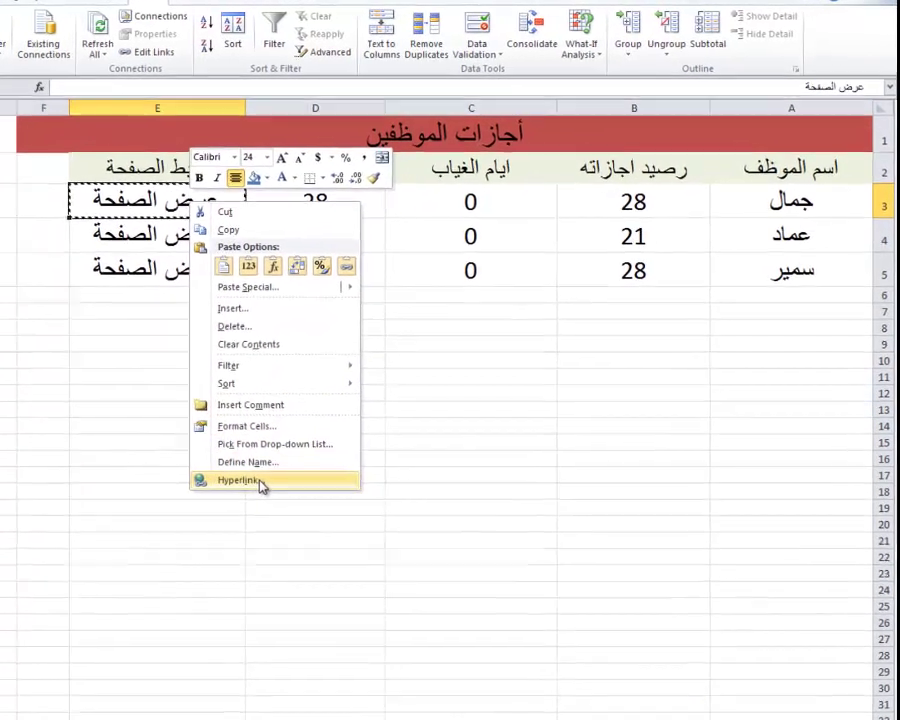
{"action": "left_click", "coordinate": [238, 480]}
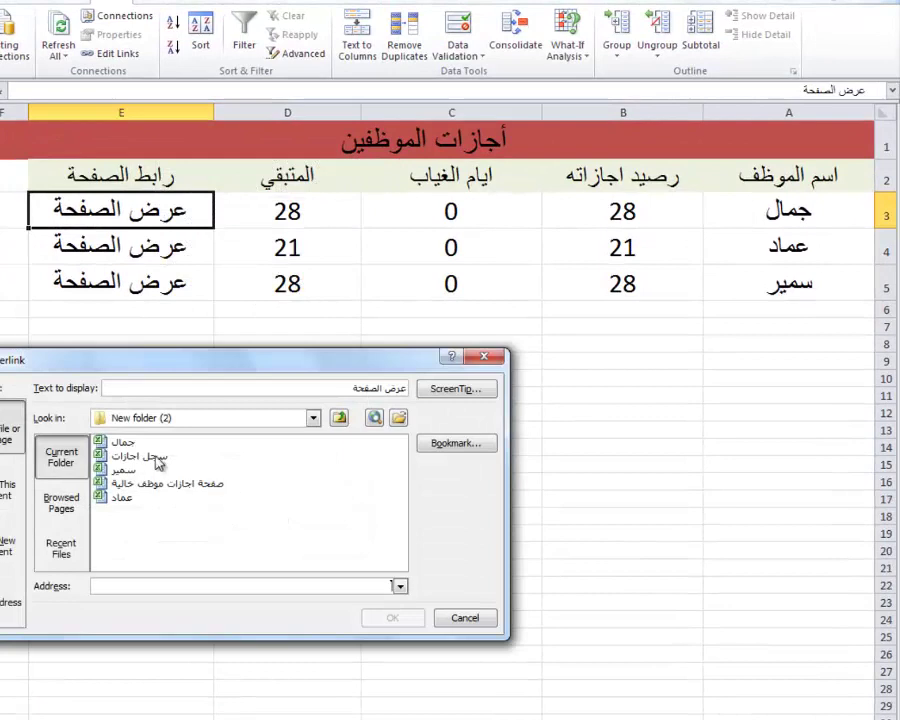
{"action": "left_click", "coordinate": [122, 441]}
{"action": "left_click", "coordinate": [410, 615]}
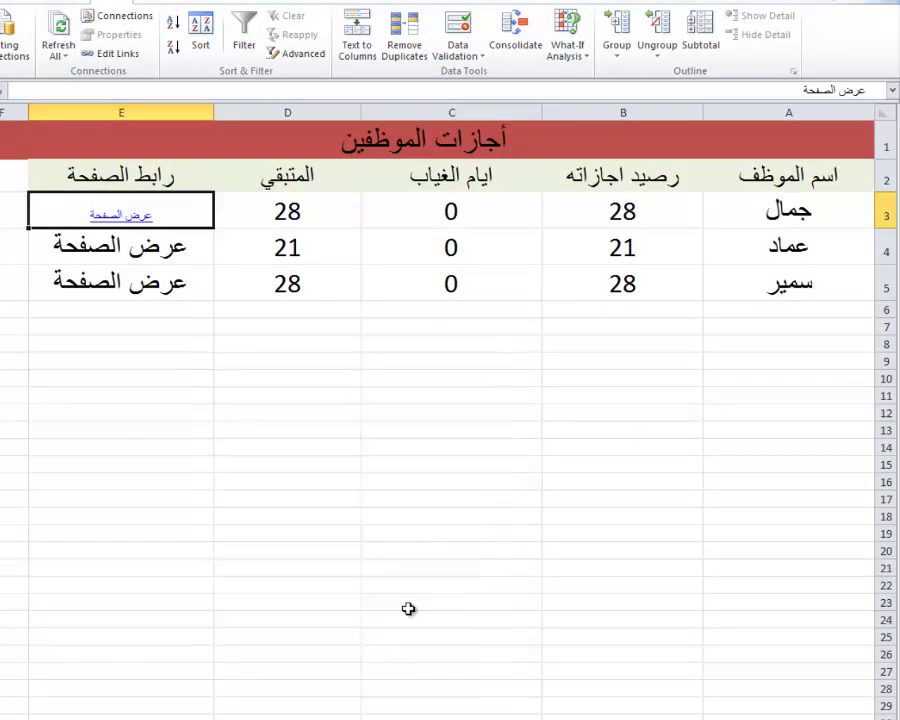
- Link the E4 label to the second employee's workbook
{"action": "left_click", "coordinate": [157, 244]}
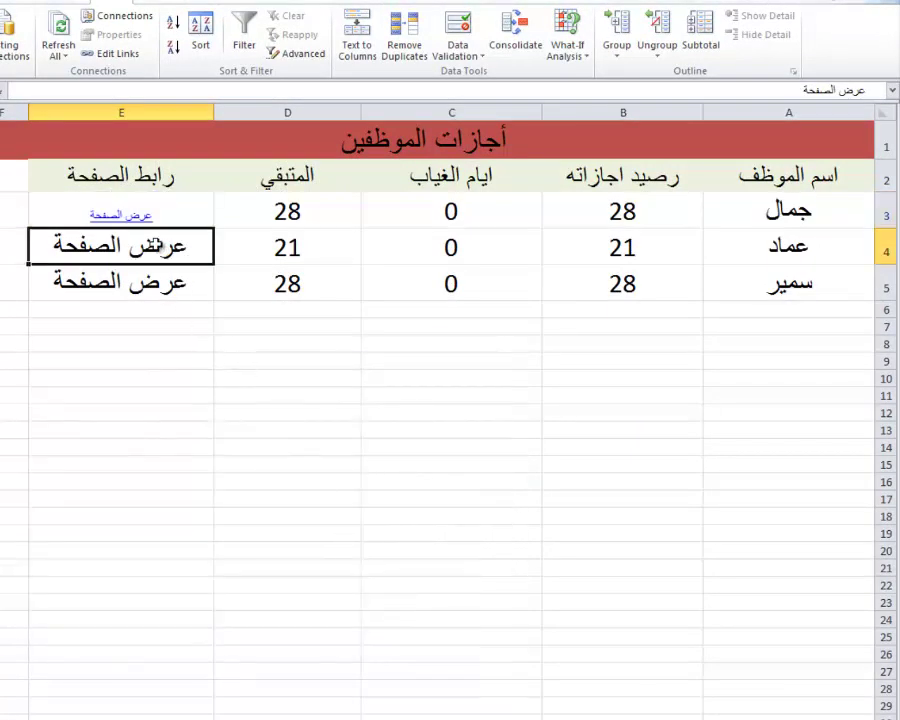
{"action": "right_click", "coordinate": [158, 246]}
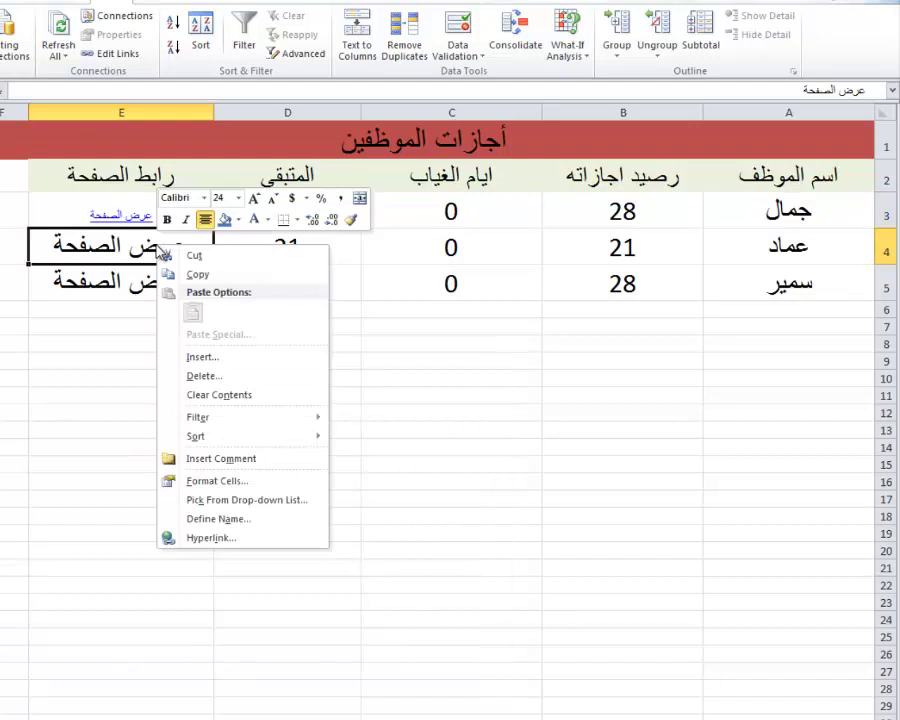
{"action": "left_click", "coordinate": [212, 538]}
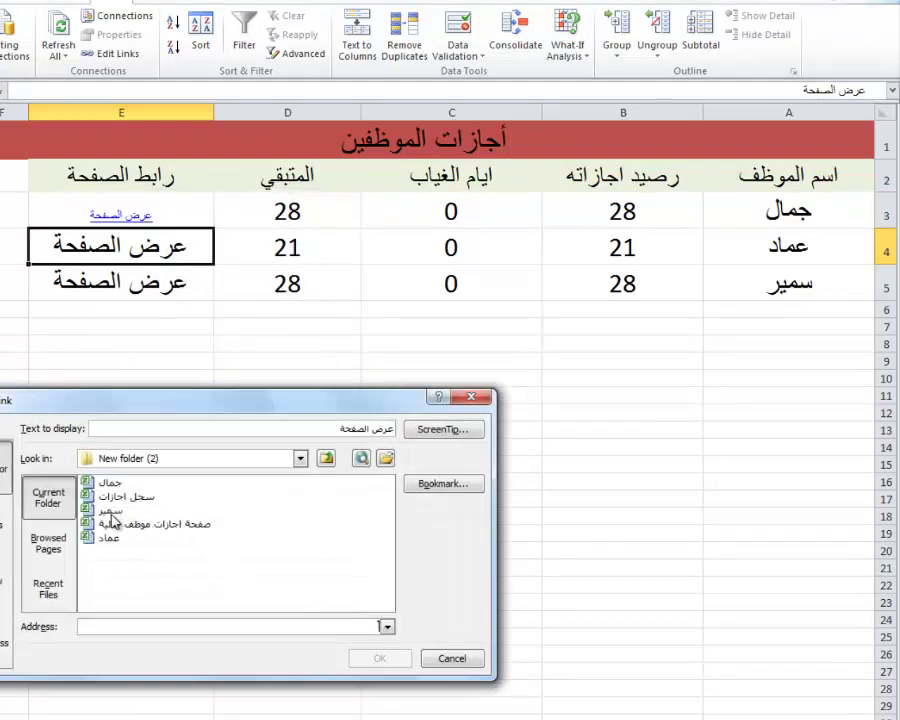
{"action": "left_click", "coordinate": [118, 540]}
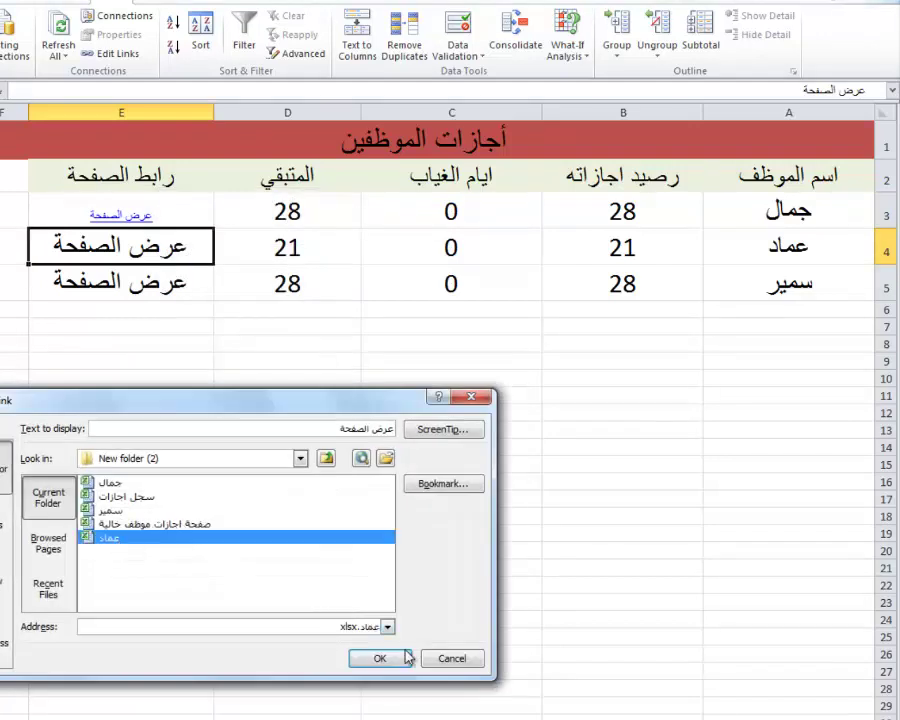
{"action": "left_click", "coordinate": [377, 655]}
- Link the E5 label to the third employee's workbook
{"action": "left_click", "coordinate": [150, 283]}
{"action": "right_click", "coordinate": [150, 283]}
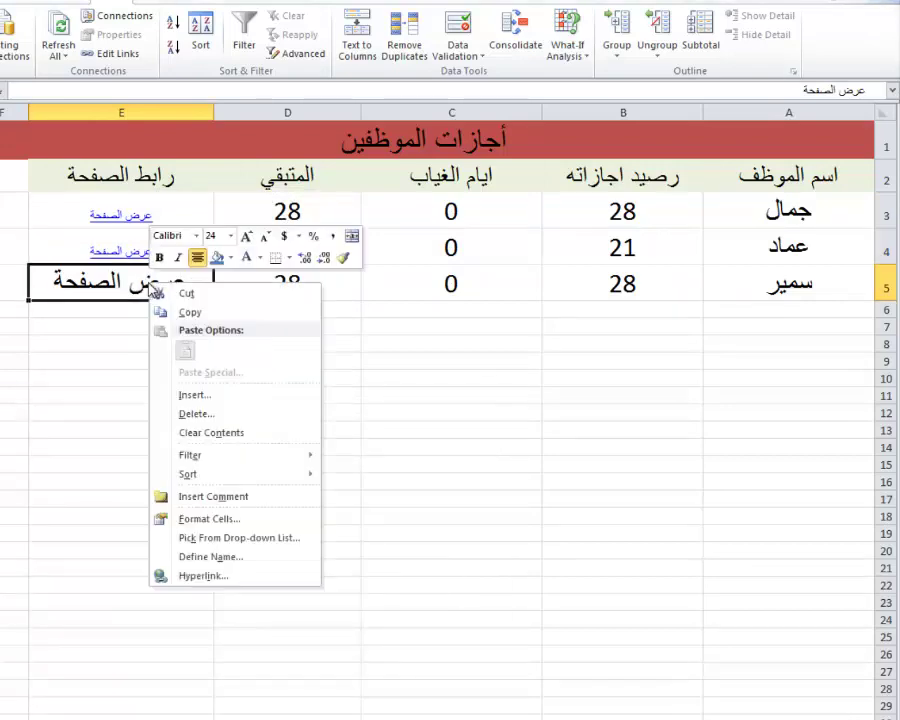
{"action": "left_click", "coordinate": [202, 575]}
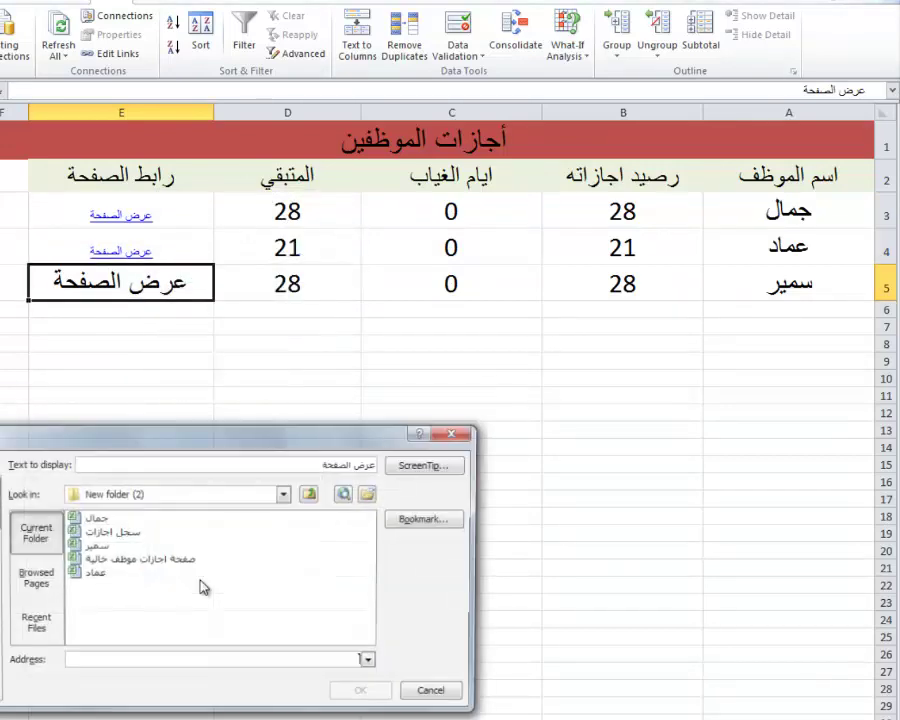
{"action": "left_click", "coordinate": [100, 546]}
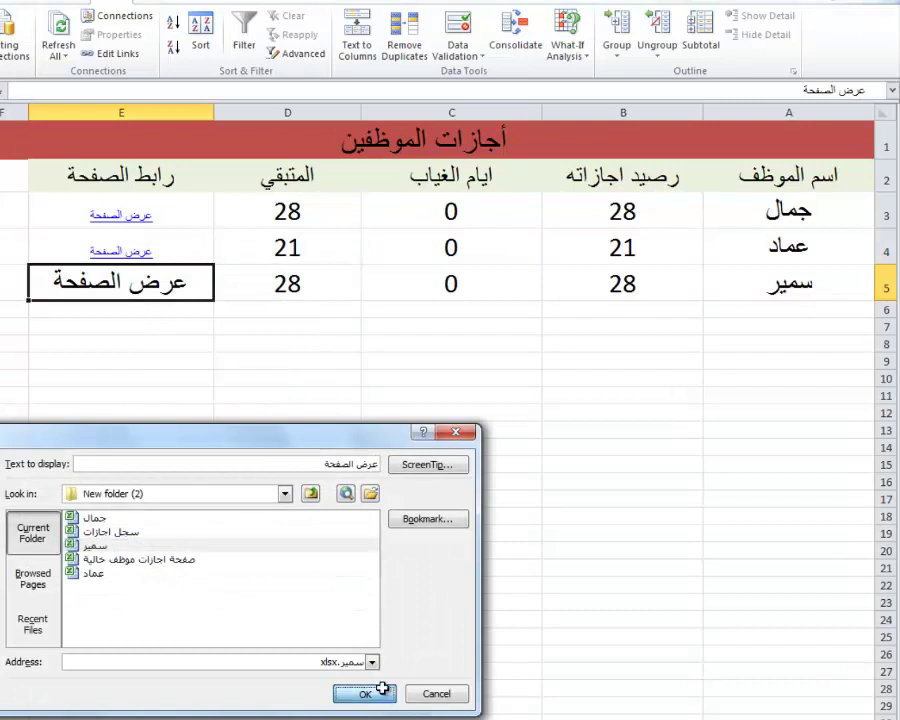
{"action": "left_click", "coordinate": [366, 693]}
{"action": "left_click", "coordinate": [174, 311]}
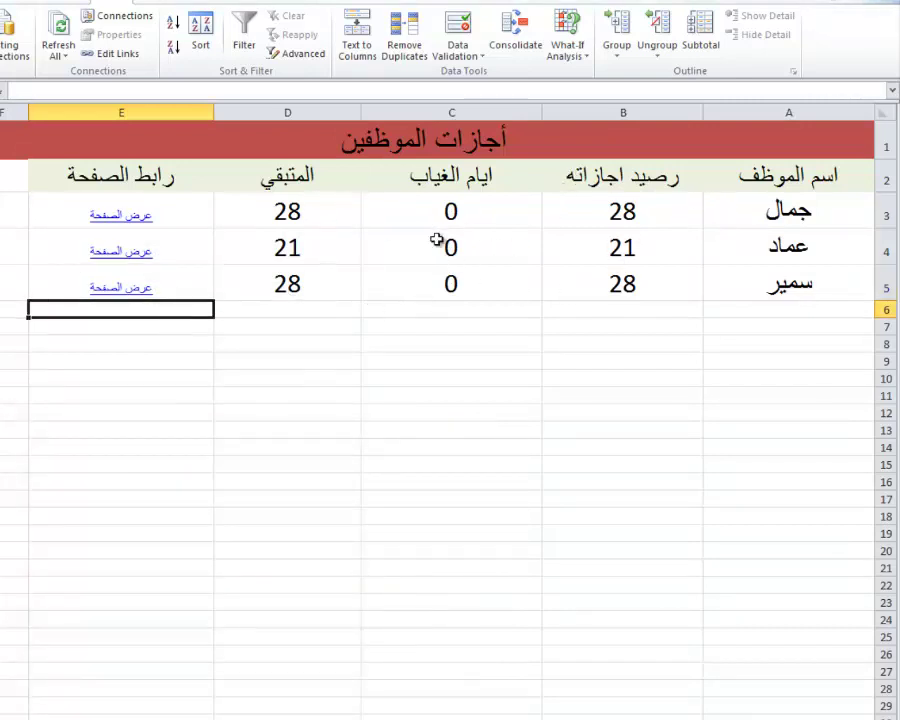
- Follow the E3 link and log absences of 1 and 2 days in A2 and A3
{"action": "left_click", "coordinate": [130, 224]}
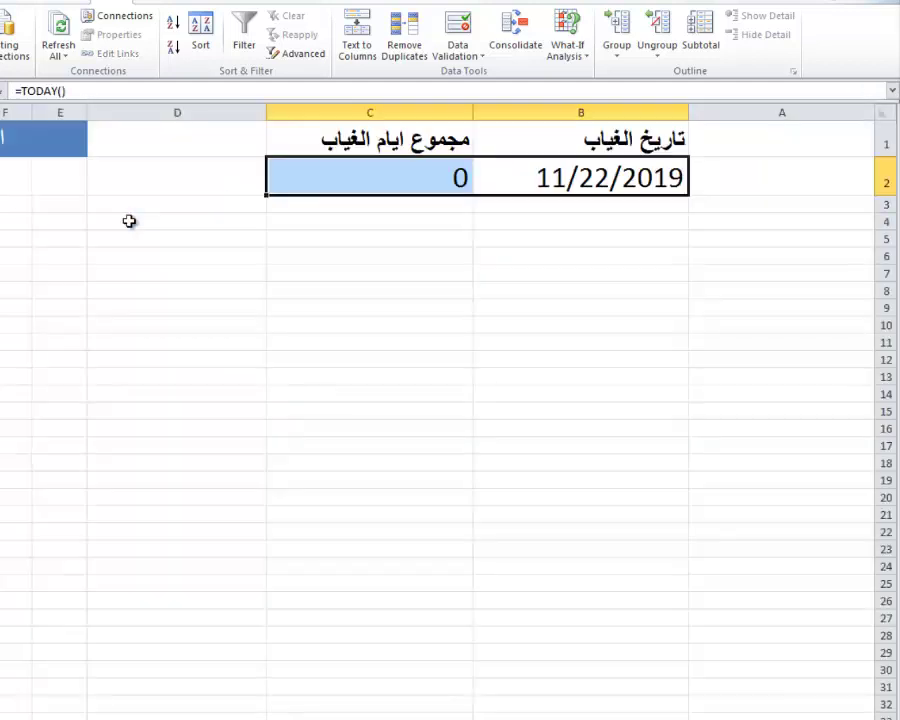
{"action": "left_click", "coordinate": [766, 176]}
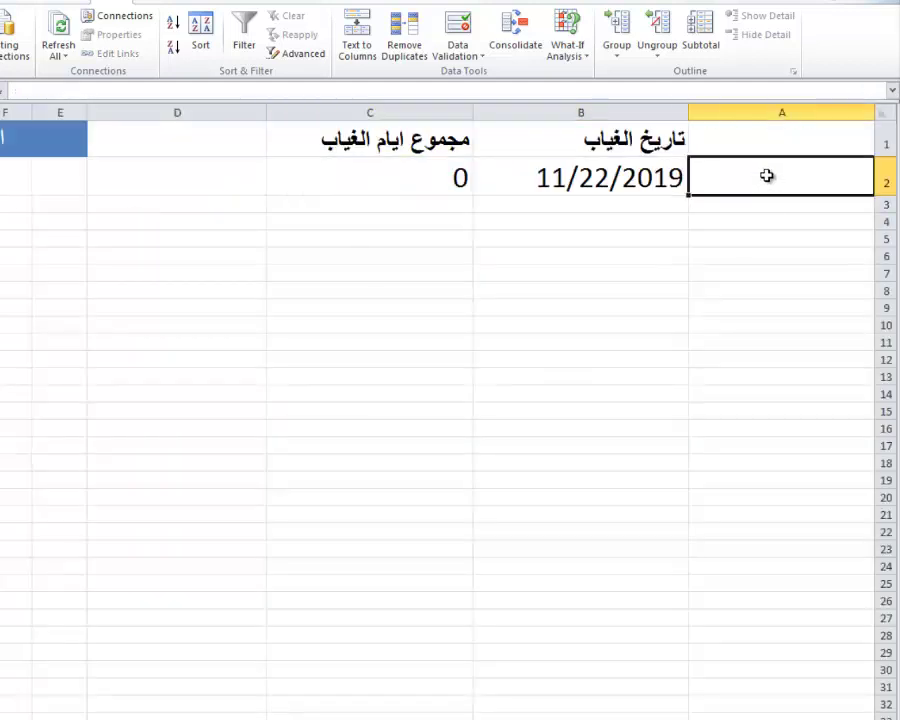
{"action": "double_click", "coordinate": [766, 176]}
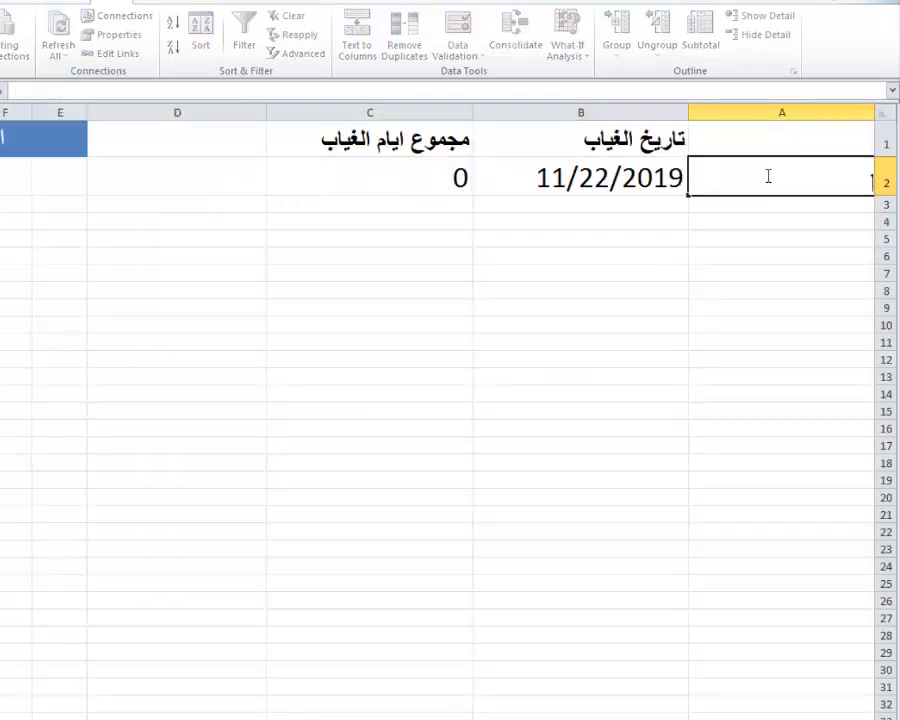
{"action": "type", "text": "1"}
{"action": "left_click", "coordinate": [723, 204]}
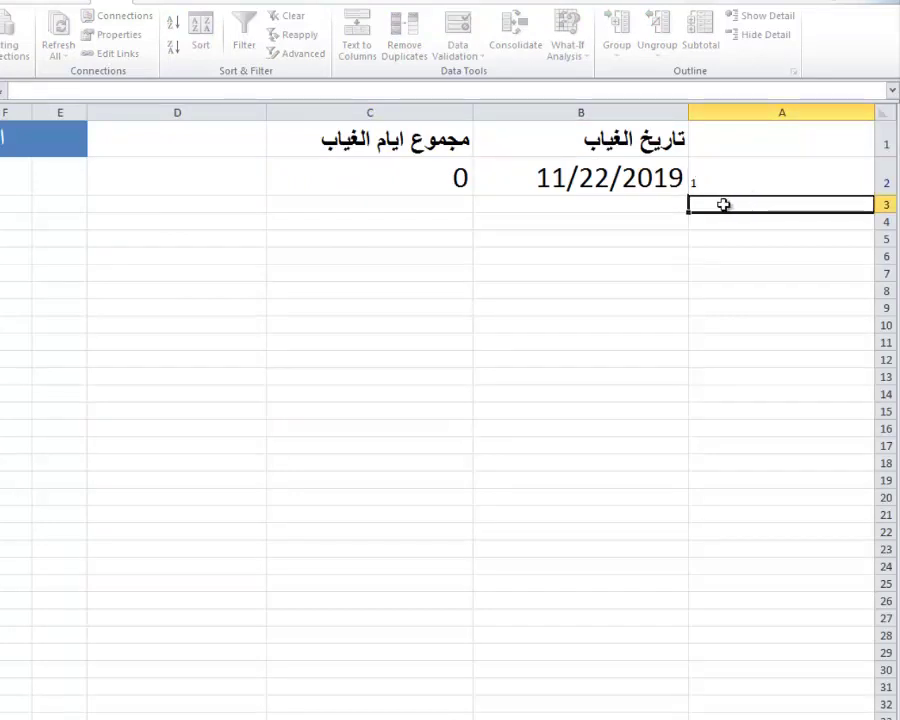
{"action": "double_click", "coordinate": [773, 206]}
{"action": "type", "text": "2"}
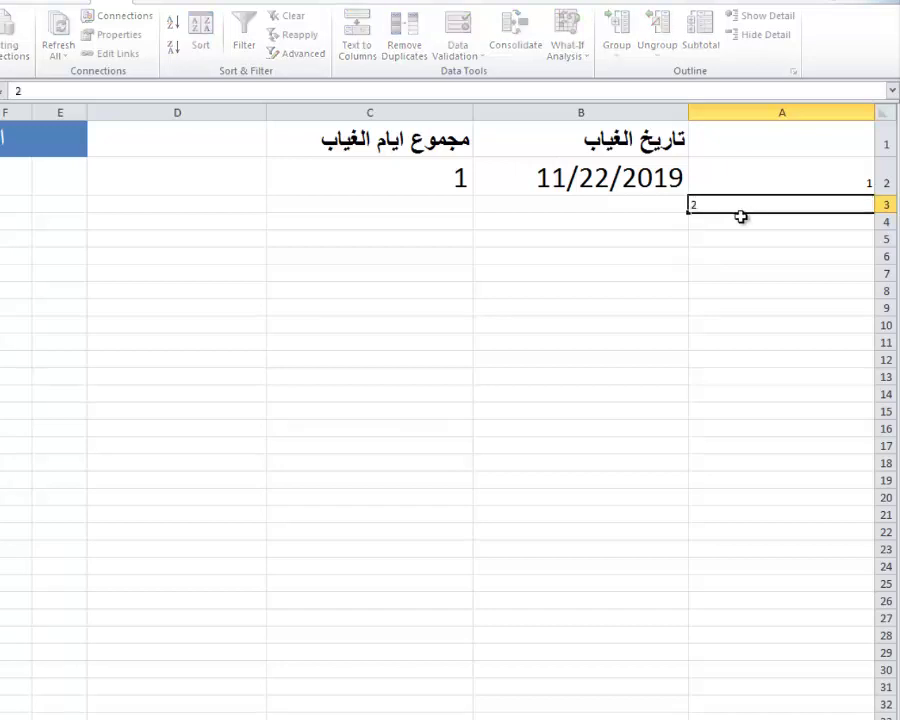
{"action": "key", "text": "Return"}
- Copy B2's =TODAY() date into B3, then confirm the register shows 3 absent, 25 remaining
{"action": "left_click", "coordinate": [528, 177]}
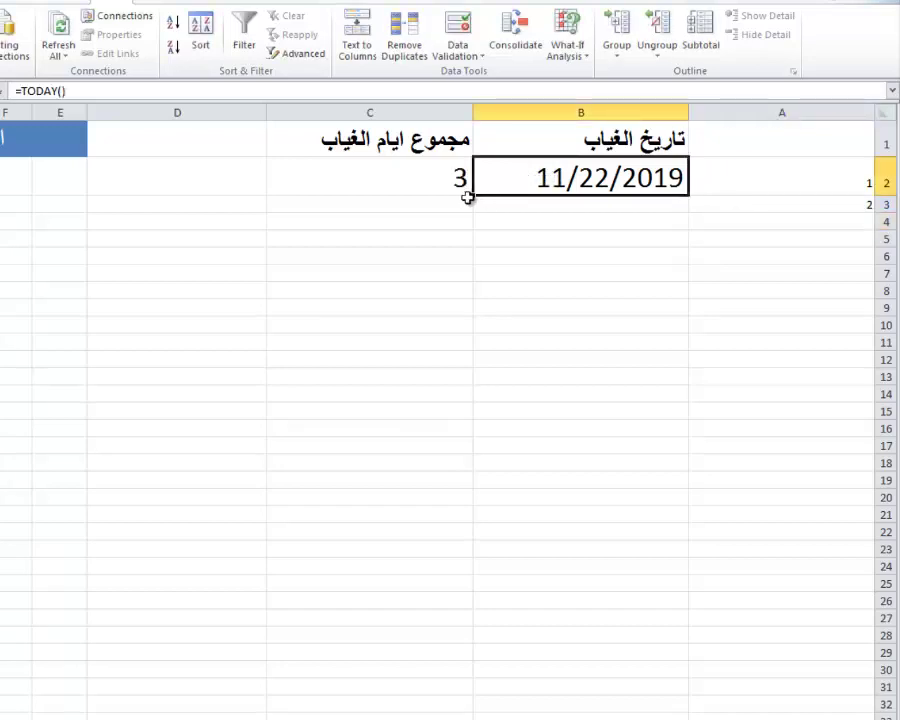
{"action": "left_click_drag", "start_coordinate": [484, 179], "coordinate": [482, 233]}
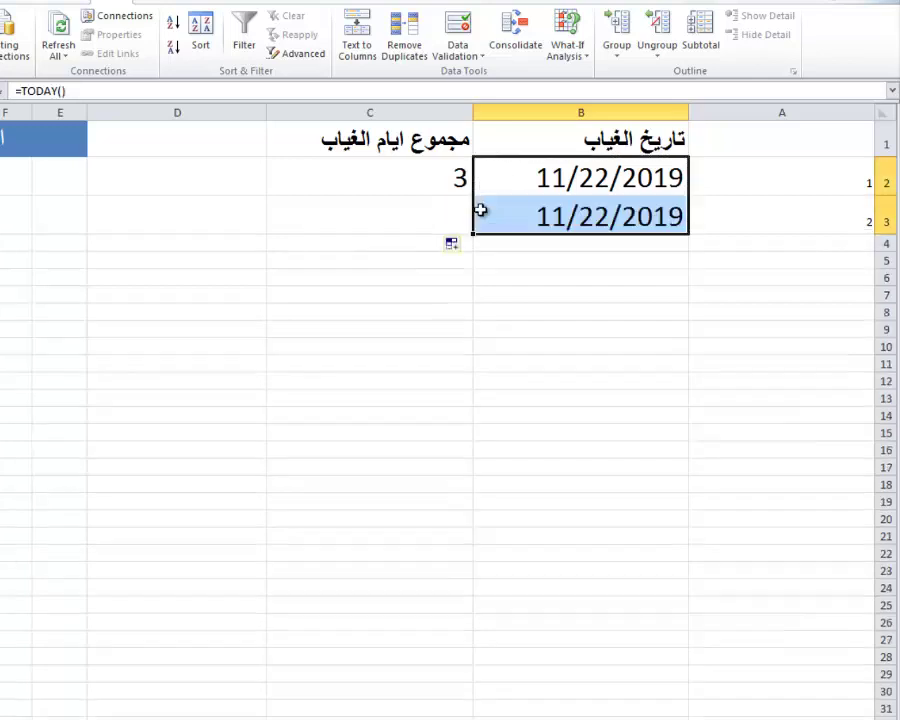
{"action": "left_click", "coordinate": [782, 215]}
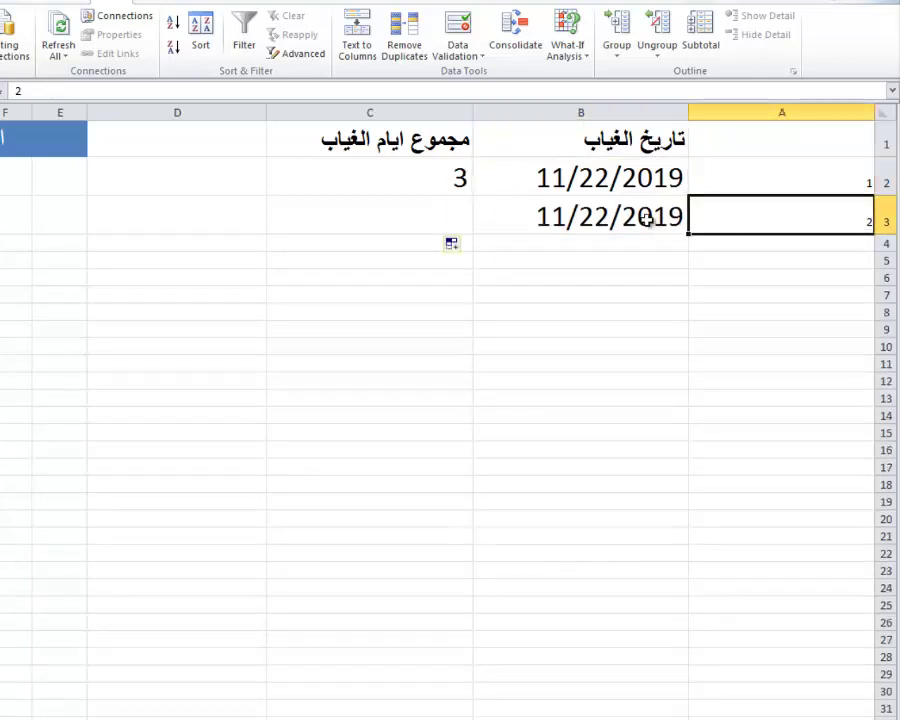
{"action": "left_click", "coordinate": [646, 218]}
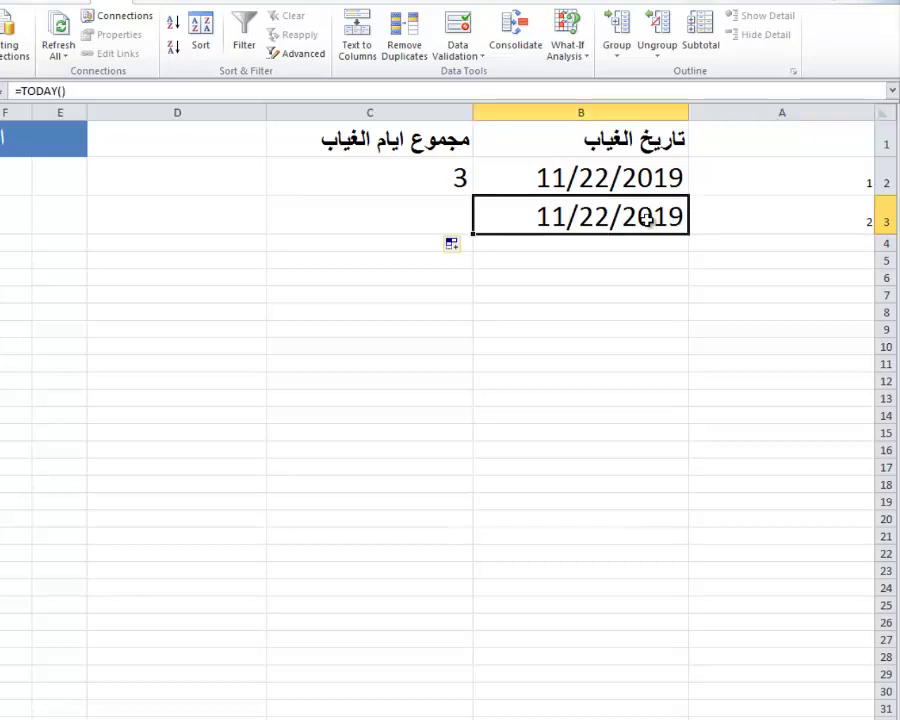
{"action": "left_click", "coordinate": [792, 222]}
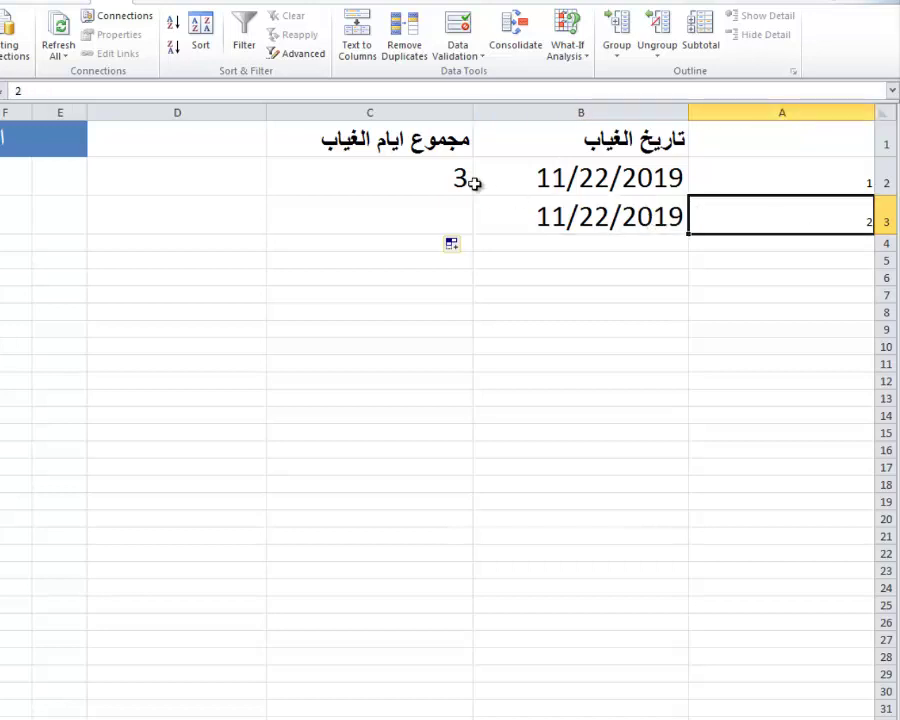
{"action": "left_click", "coordinate": [250, 715]}
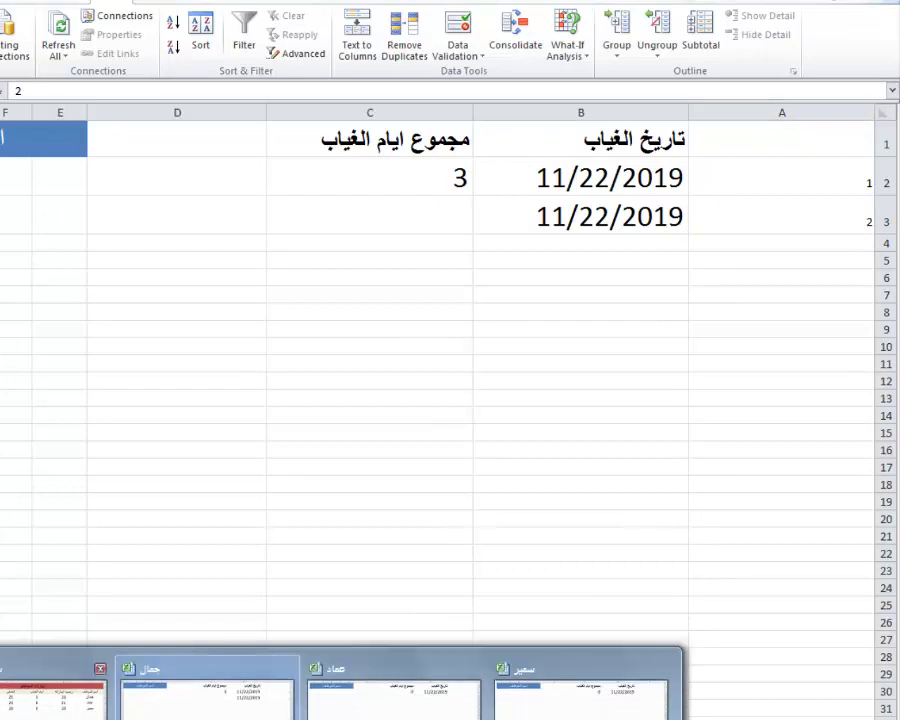
{"action": "left_click", "coordinate": [55, 685]}
{"action": "left_click", "coordinate": [468, 207]}
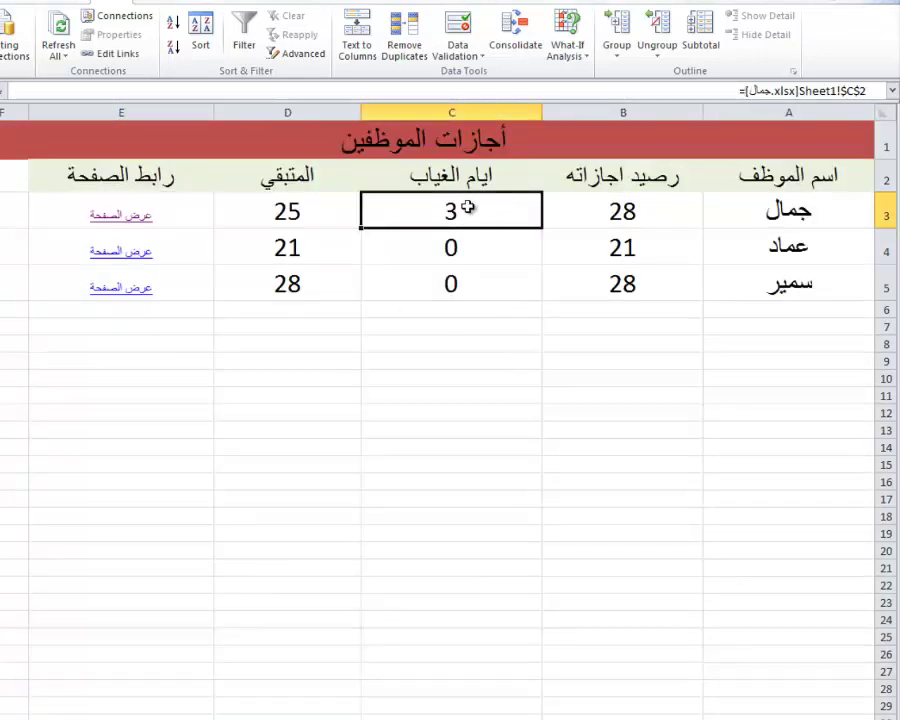
- Open the second employee's file and enter absences of 1 and 7 days in A2 and A3
{"action": "left_click", "coordinate": [138, 252]}
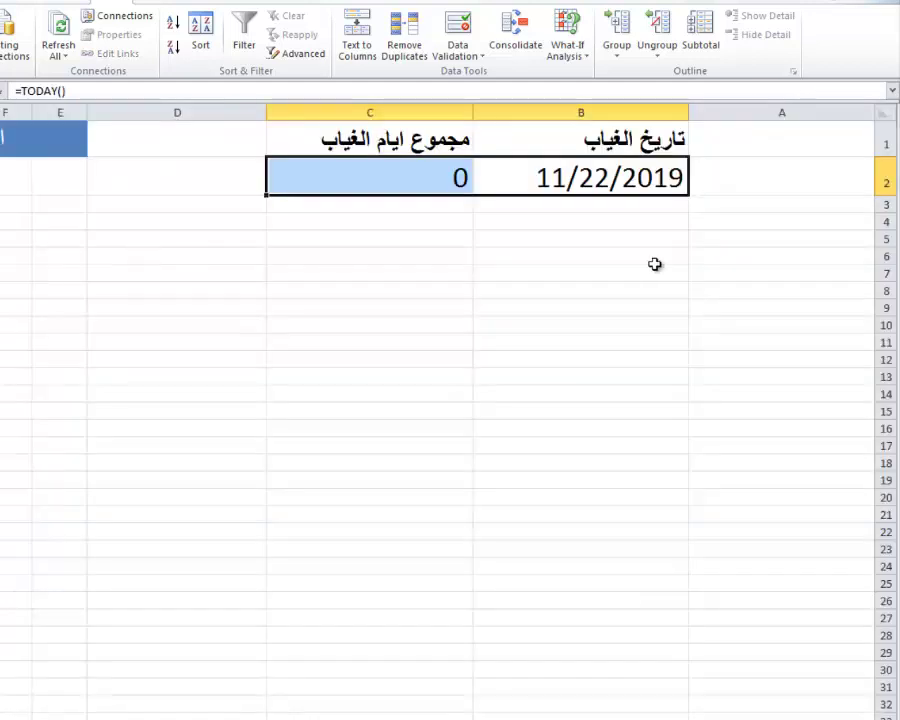
{"action": "left_click", "coordinate": [822, 180]}
{"action": "type", "text": "1"}
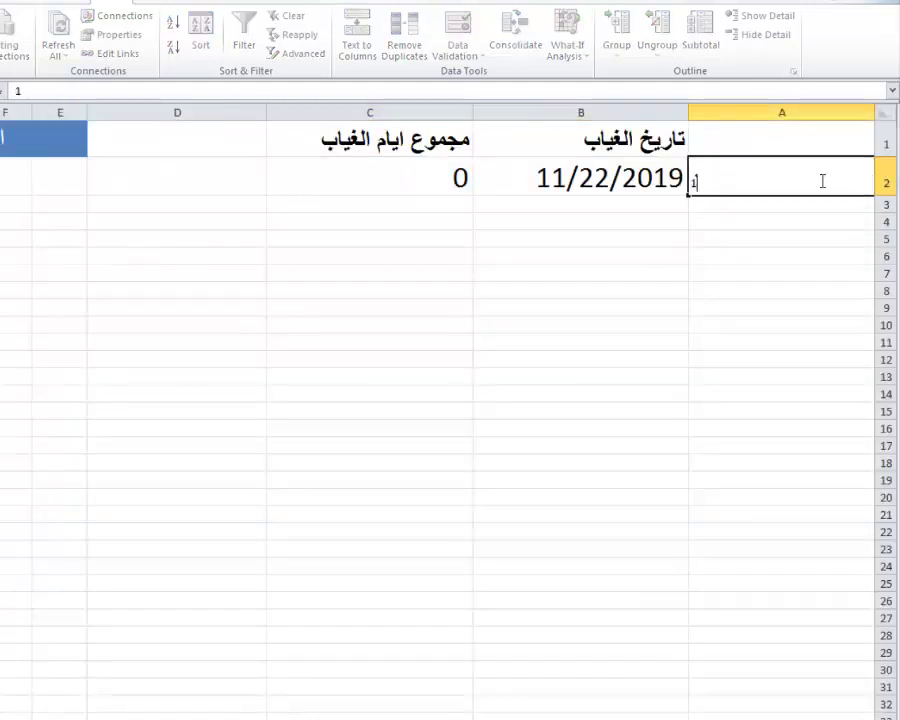
{"action": "left_click", "coordinate": [562, 204]}
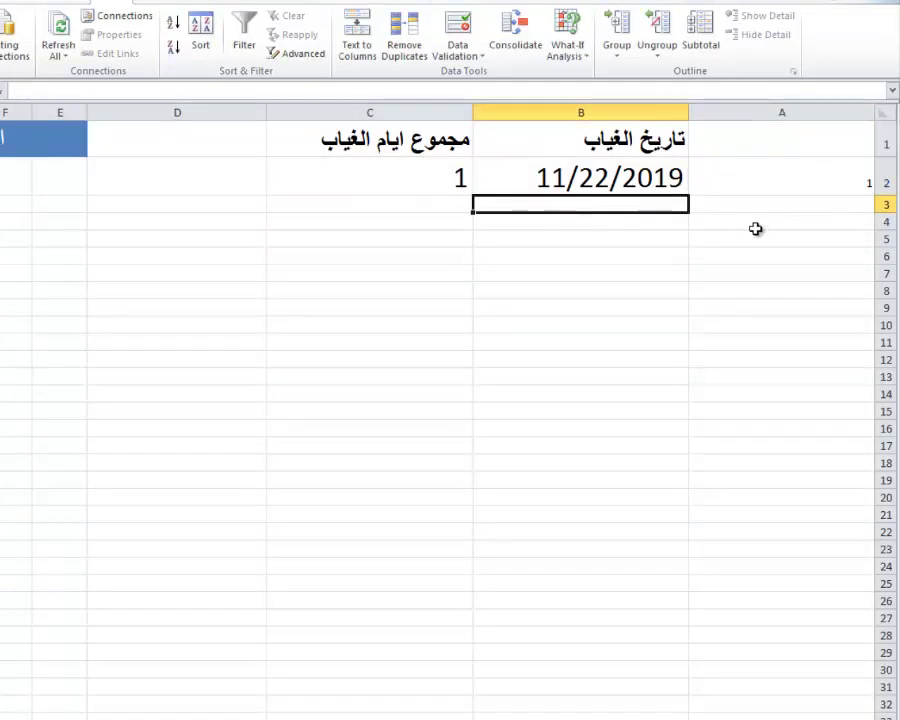
{"action": "left_click", "coordinate": [782, 207]}
{"action": "type", "text": "7"}
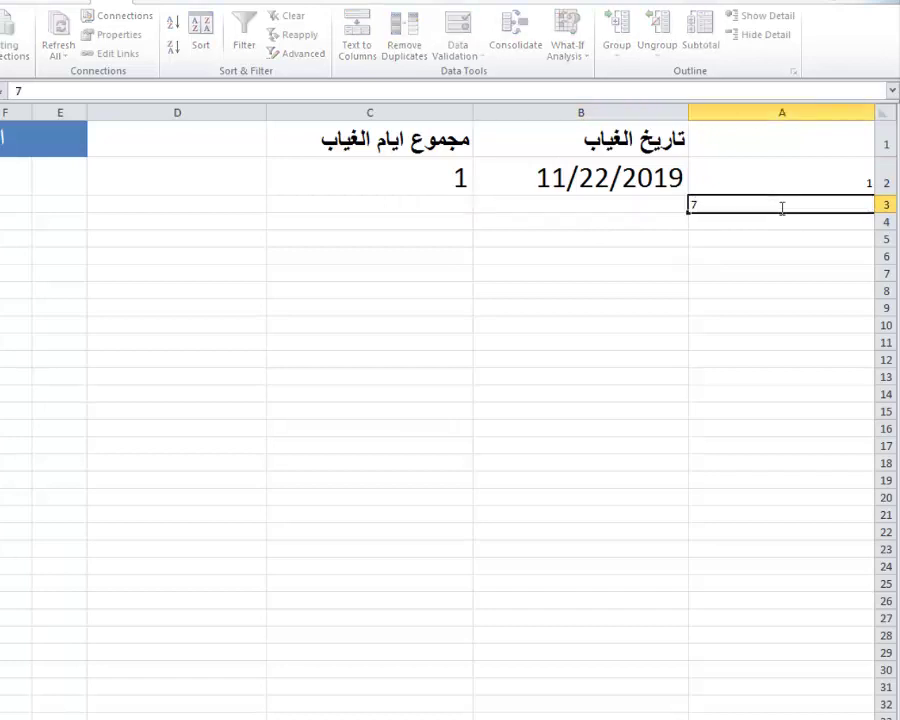
{"action": "left_click", "coordinate": [638, 205]}
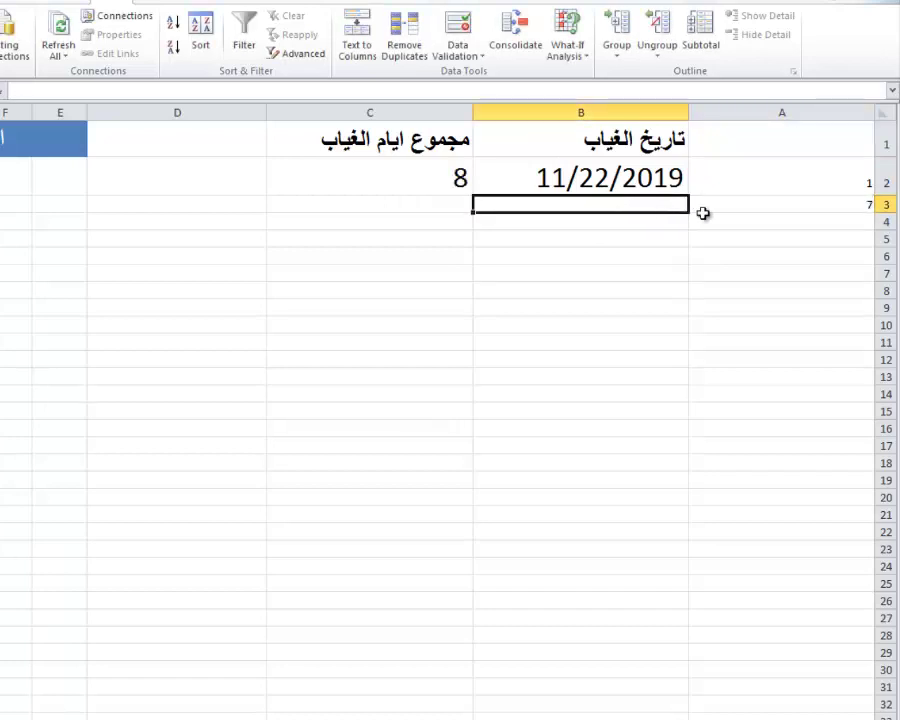
- Copy B2's date down into B3, check the C2 total, and return to the register
{"action": "left_click", "coordinate": [477, 192]}
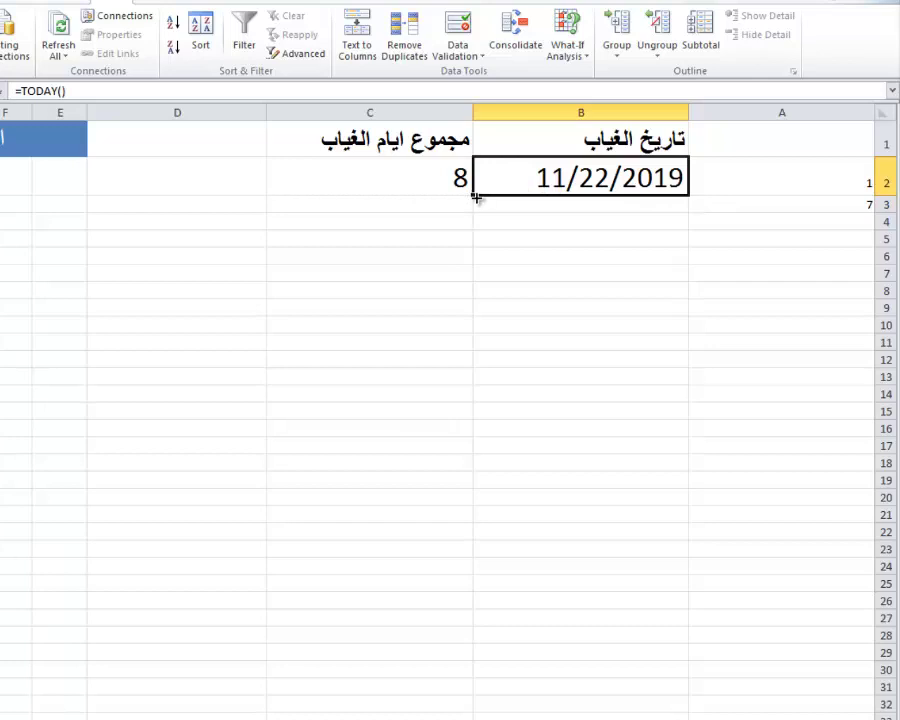
{"action": "left_click_drag", "start_coordinate": [477, 196], "coordinate": [474, 212]}
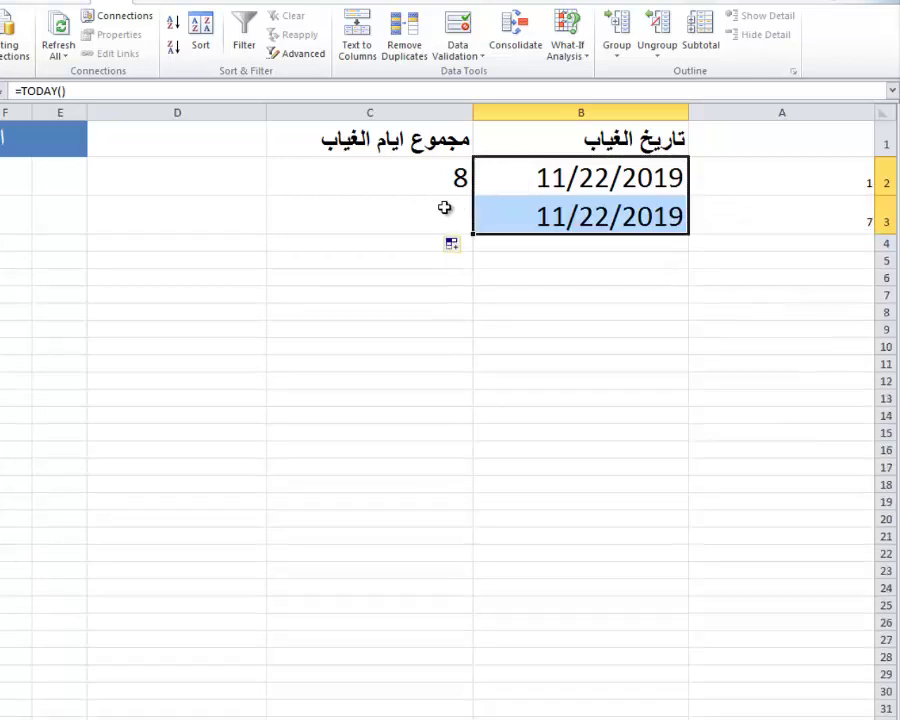
{"action": "left_click", "coordinate": [412, 181]}
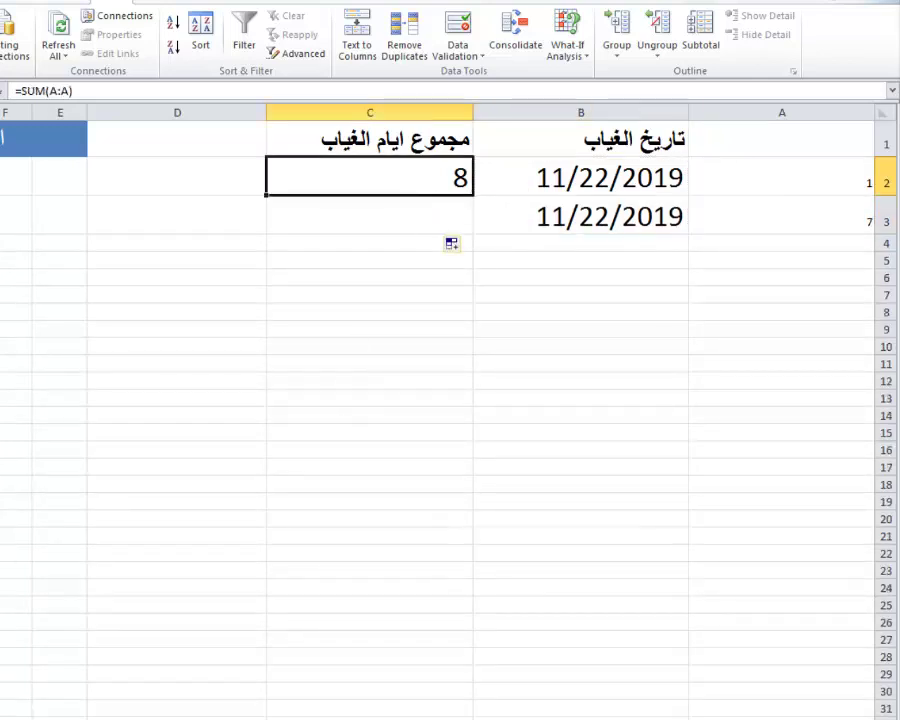
{"action": "left_click", "coordinate": [45, 482]}
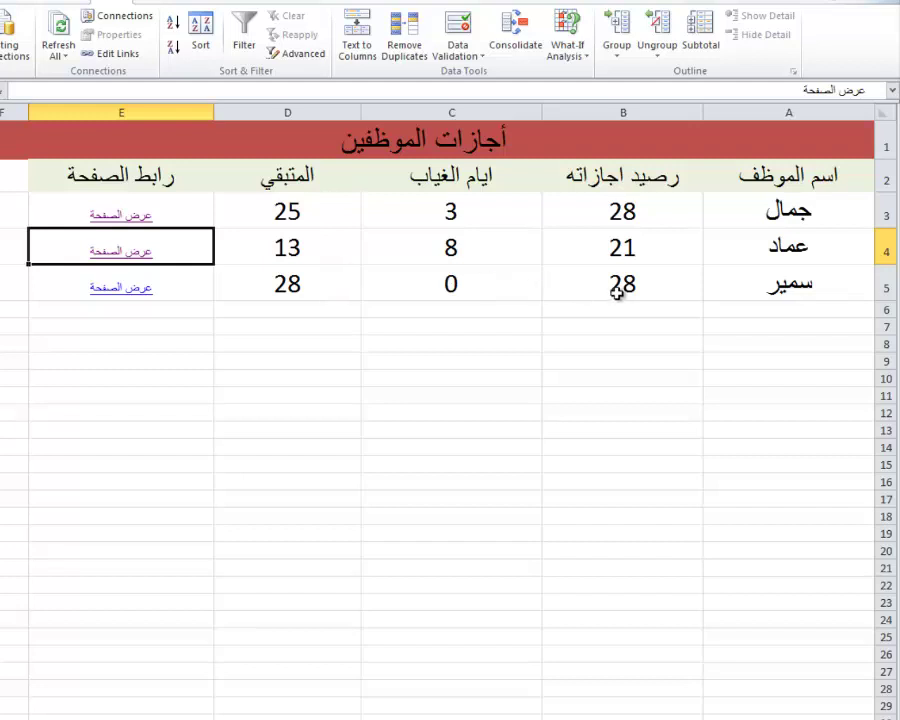
- Enter a 5-day absence in A2 of the third employee's workbook and return to the register
{"action": "mouse_move", "coordinate": [340, 718]}
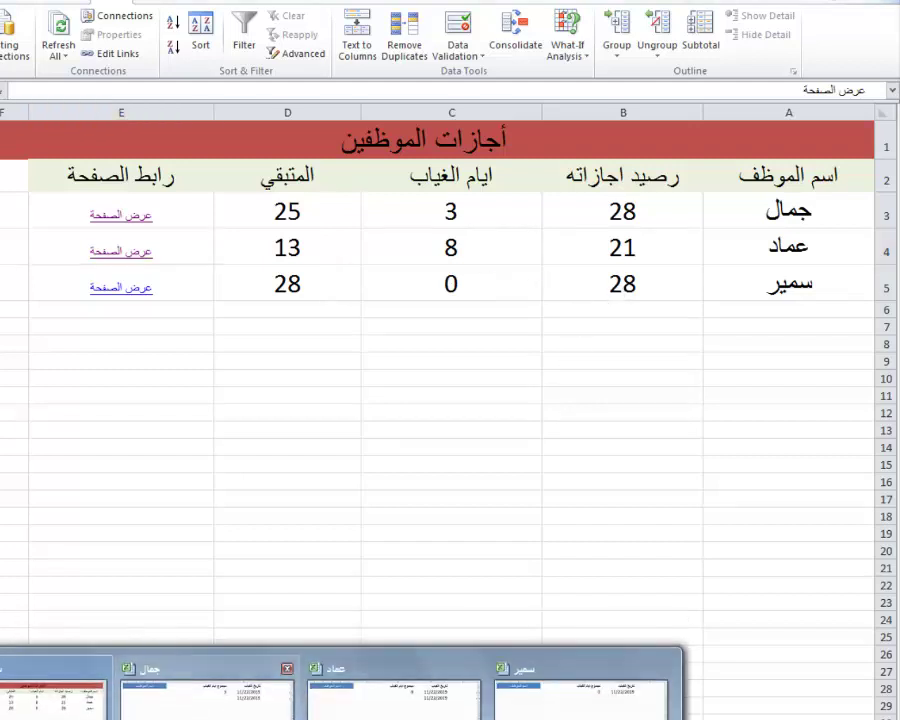
{"action": "left_click", "coordinate": [580, 700]}
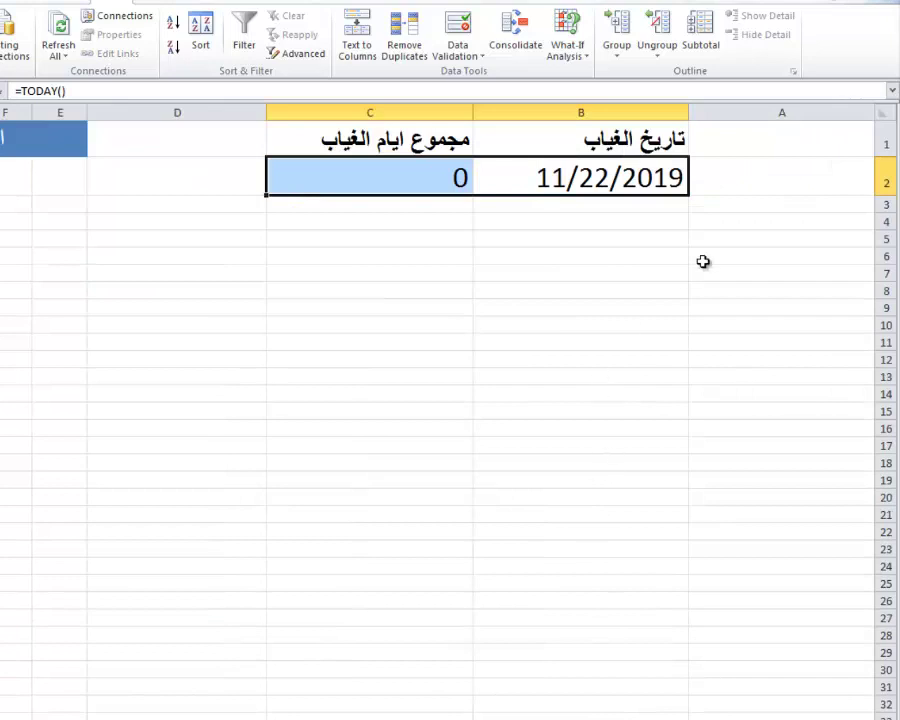
{"action": "left_click", "coordinate": [768, 183]}
{"action": "double_click", "coordinate": [768, 183]}
{"action": "type", "text": "5"}
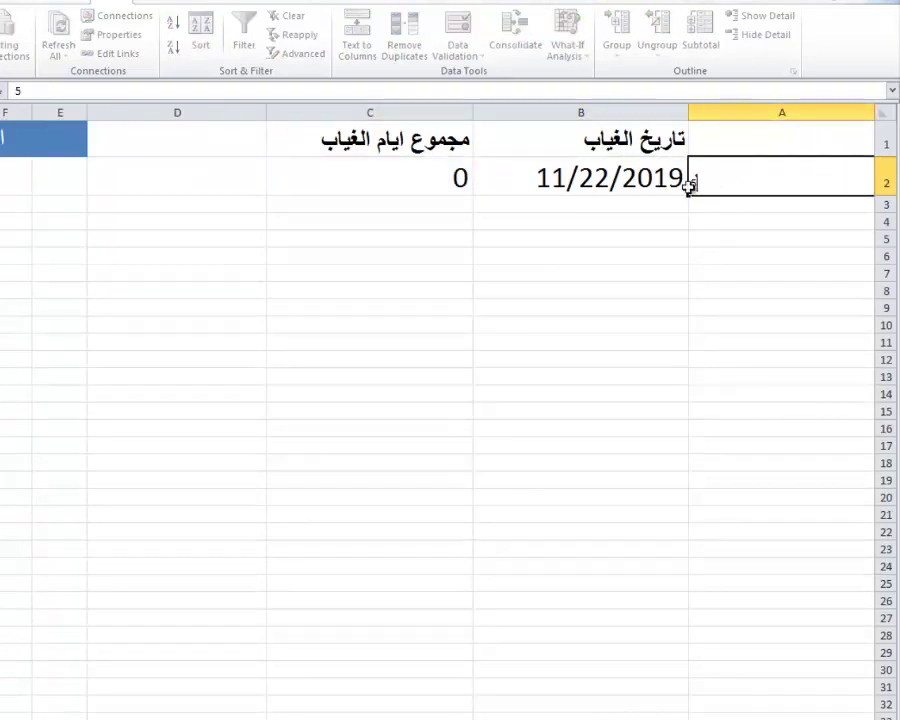
{"action": "left_click", "coordinate": [428, 195]}
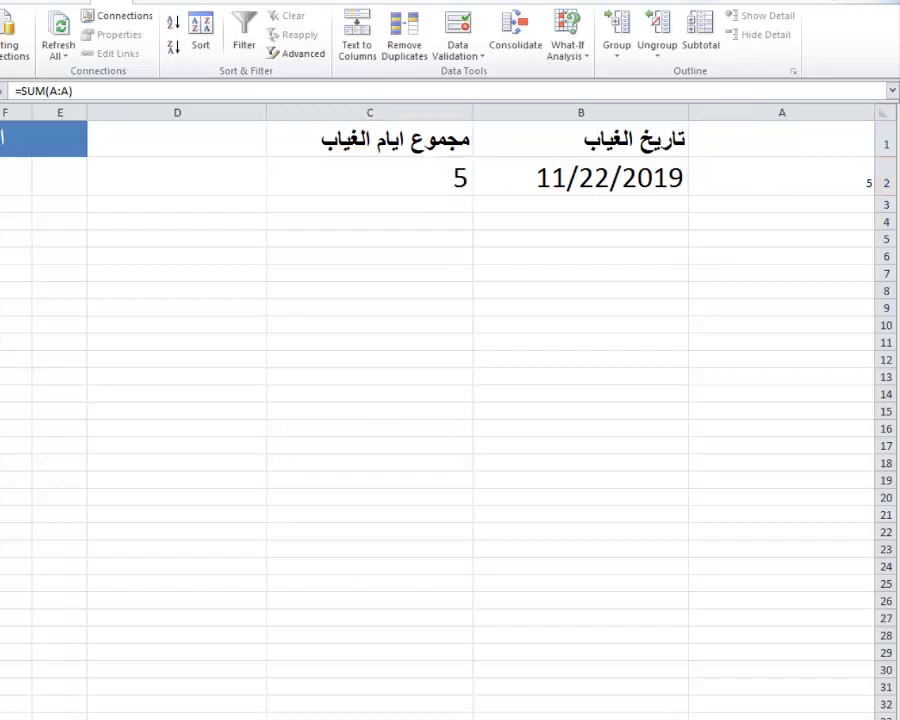
{"action": "left_click", "coordinate": [45, 690]}
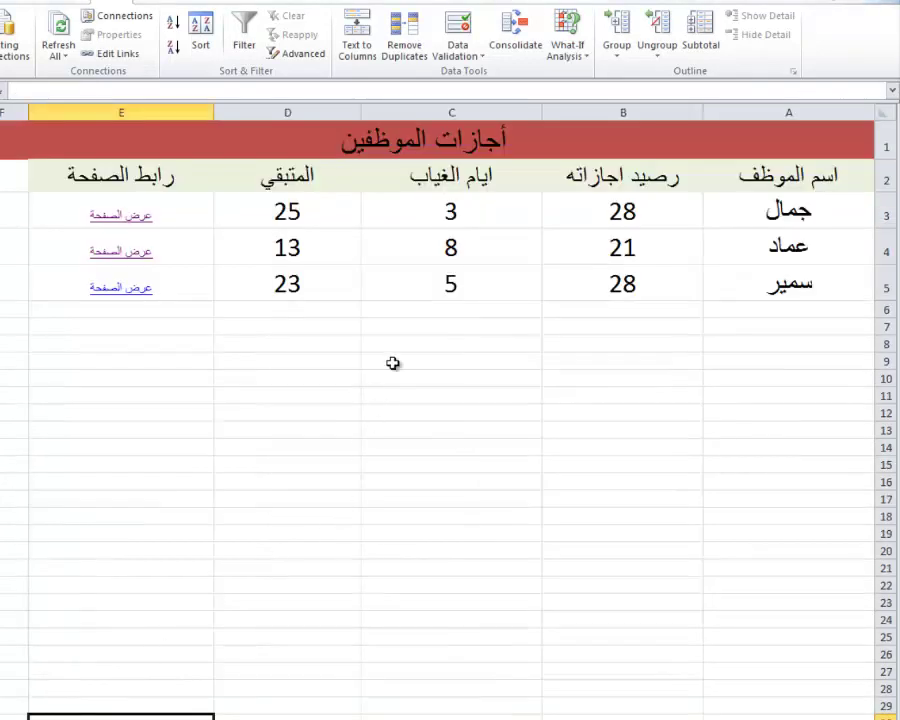